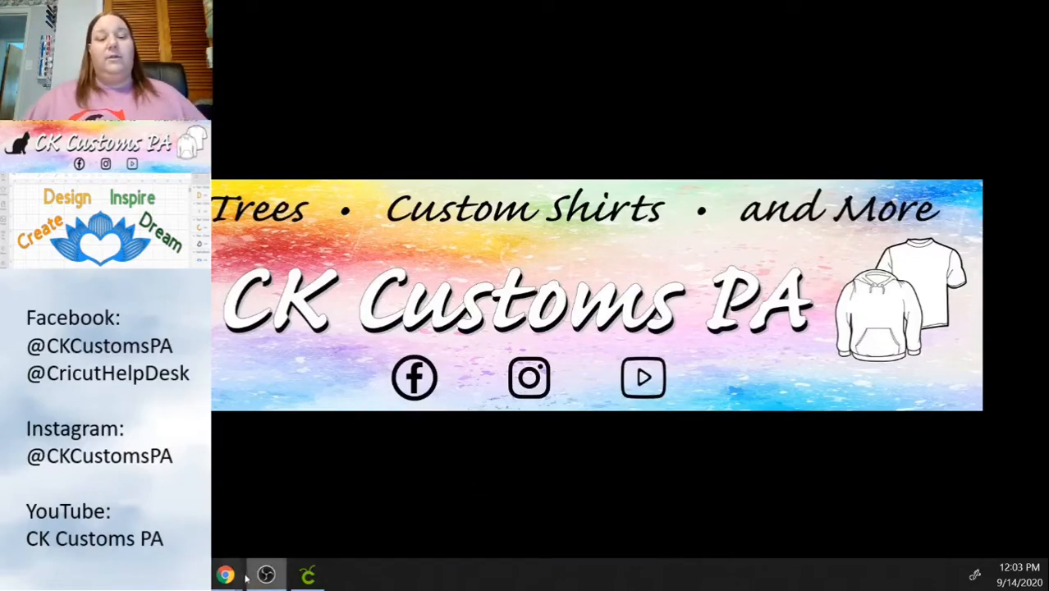
- Switch to Chrome and bring up the already open DaFont site
mouse_move(230, 574)
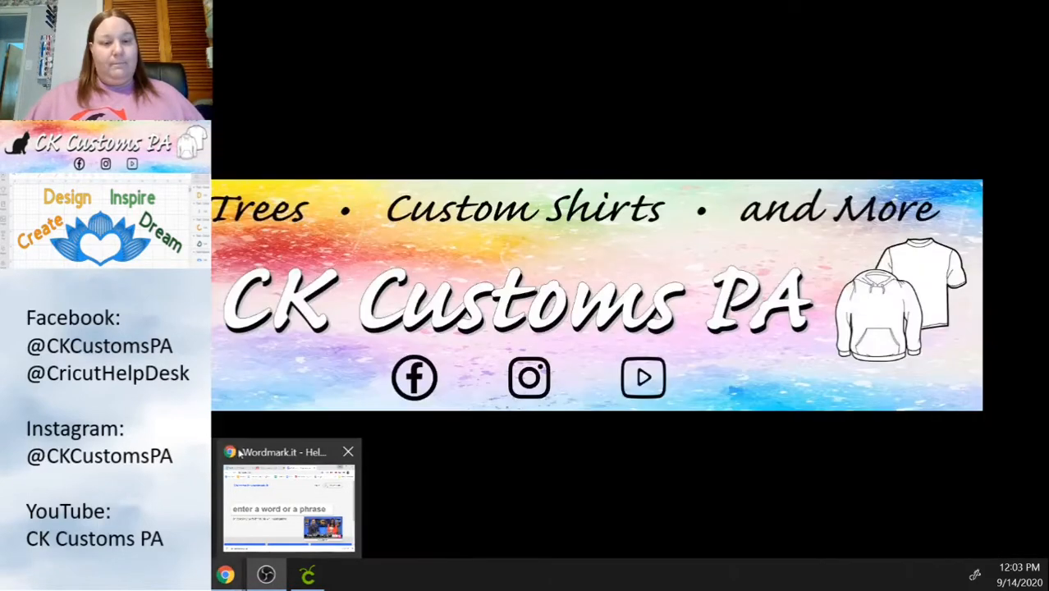
click(241, 452)
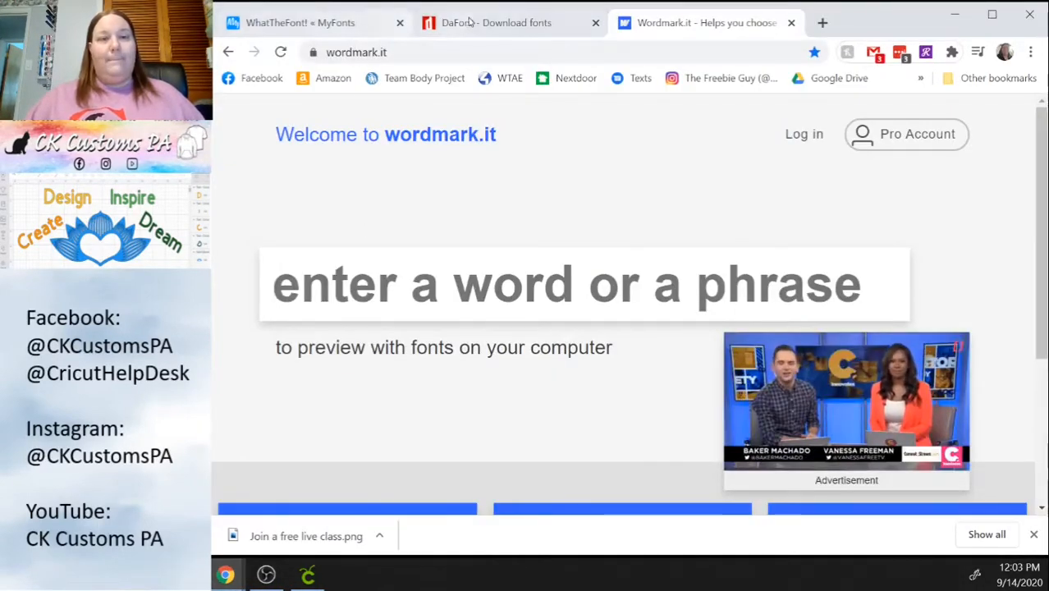
click(492, 22)
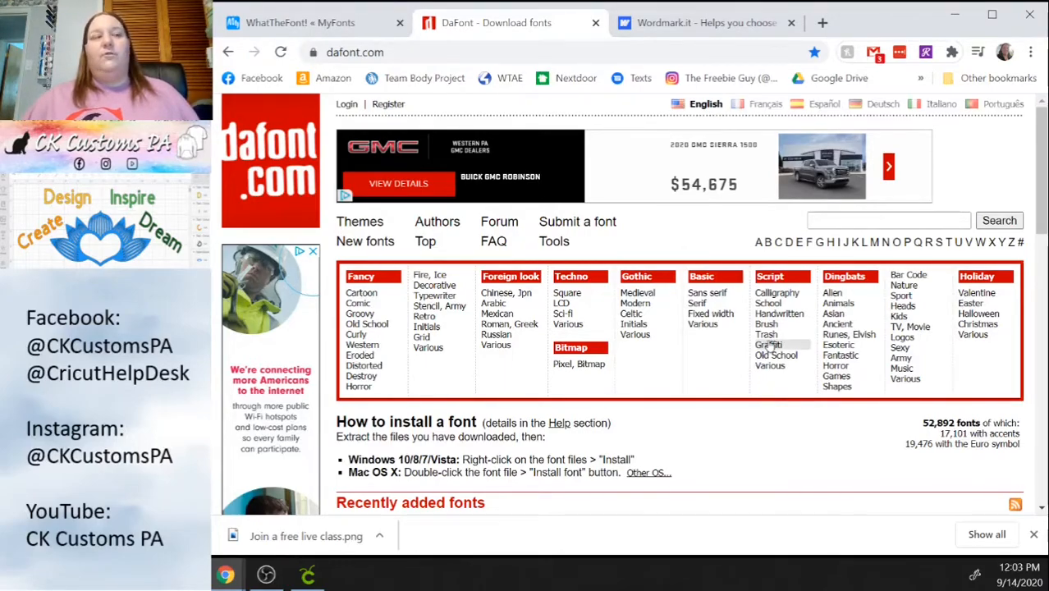
- Search DaFont for "cursive" fonts
click(881, 219)
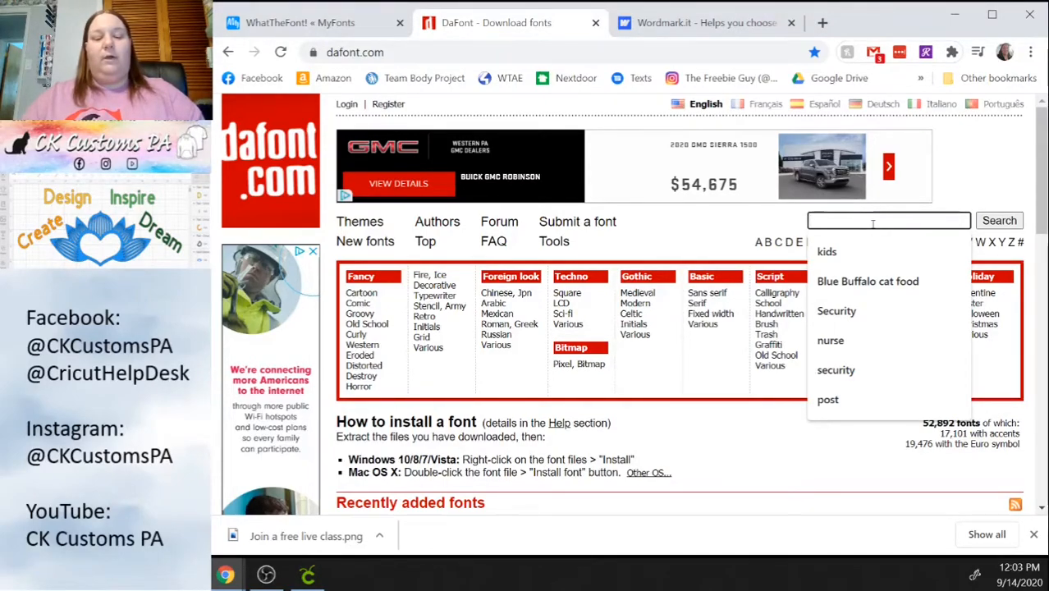
text(cursive)
key(Return)
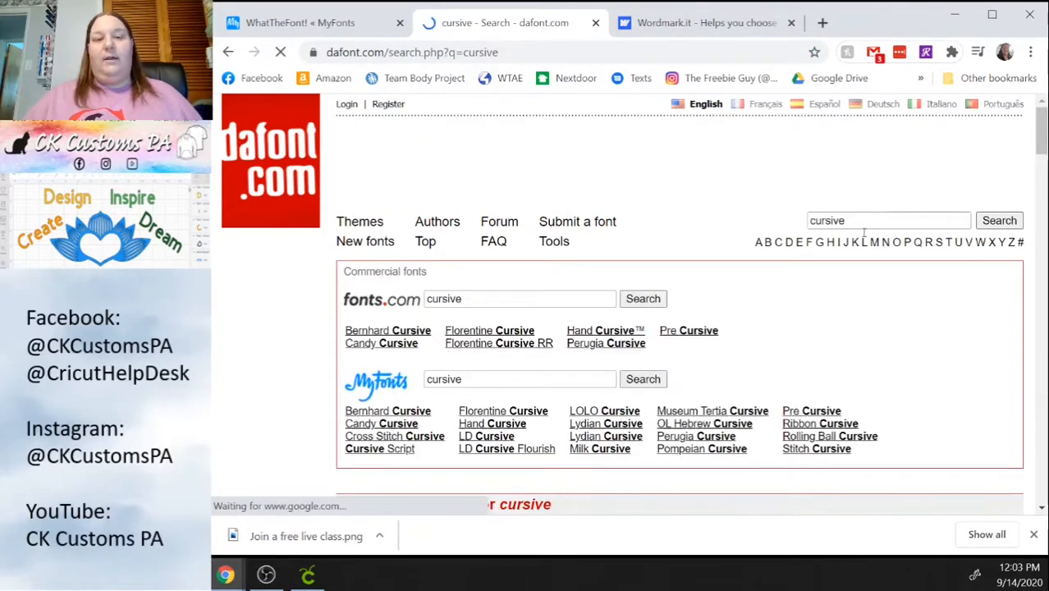
- Look through the cursive font results, examining each font's sample and licence note
scroll(803, 366, down, 5)
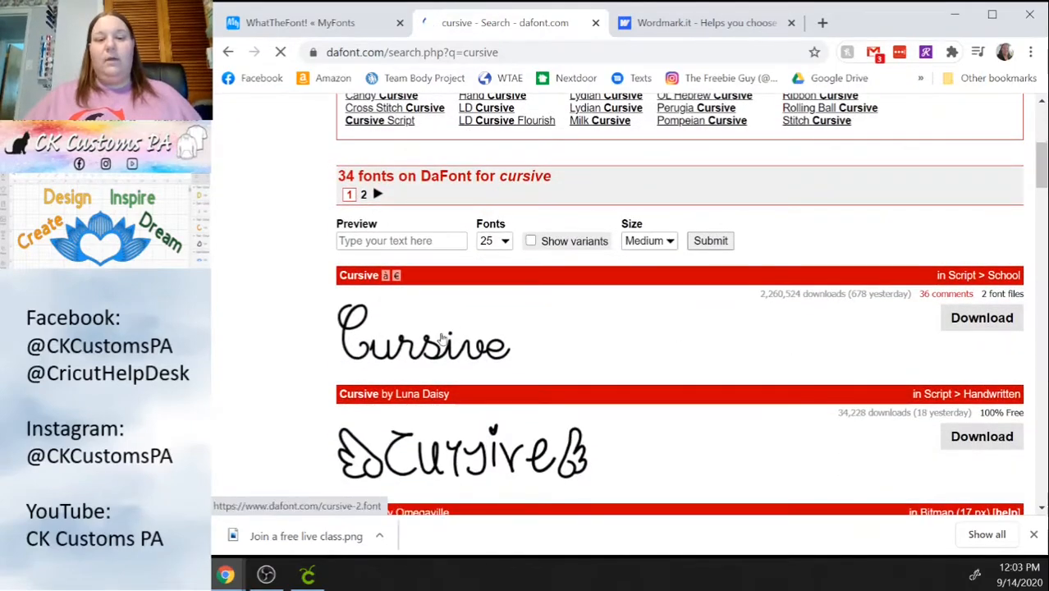
scroll(477, 354, down, 3)
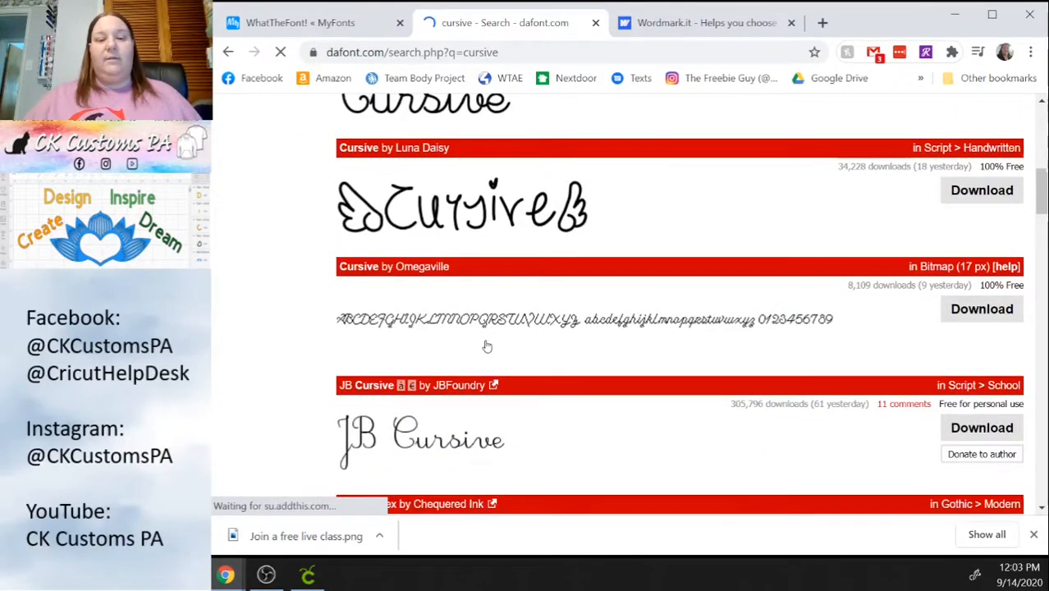
scroll(484, 357, down, 1)
scroll(486, 359, down, 4)
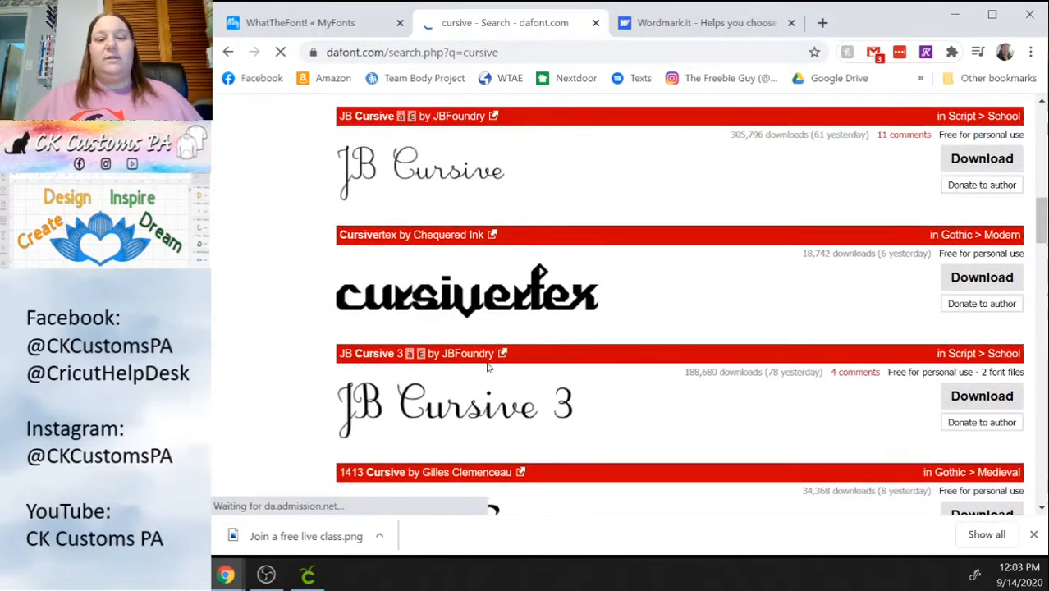
scroll(488, 367, down, 3)
scroll(488, 370, up, 1)
scroll(488, 370, up, 6)
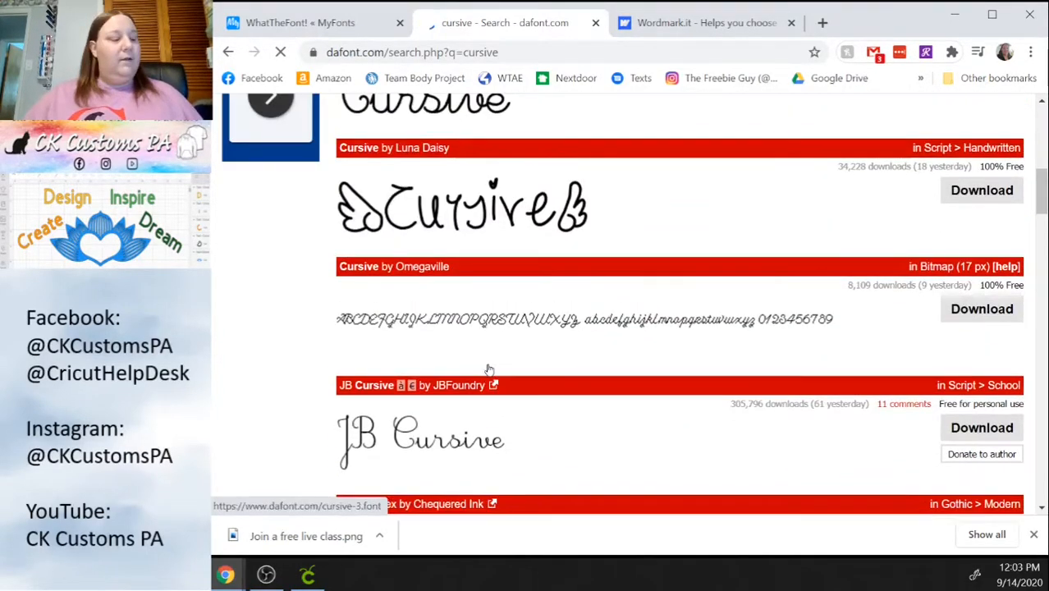
scroll(489, 370, up, 8)
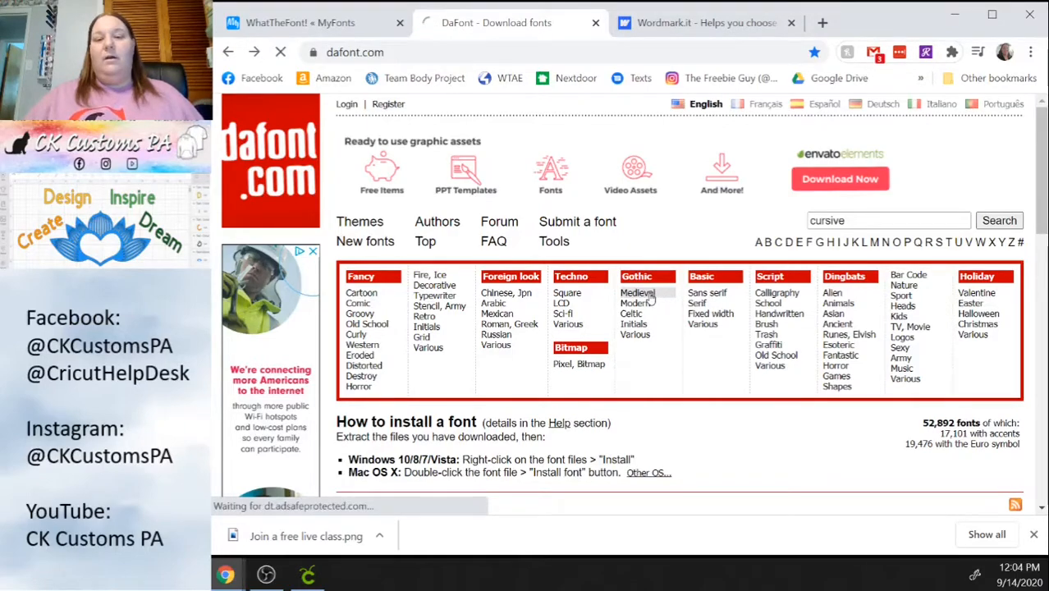
- Open the Gothic > Medieval font category and look through its fonts
click(645, 295)
scroll(612, 404, down, 4)
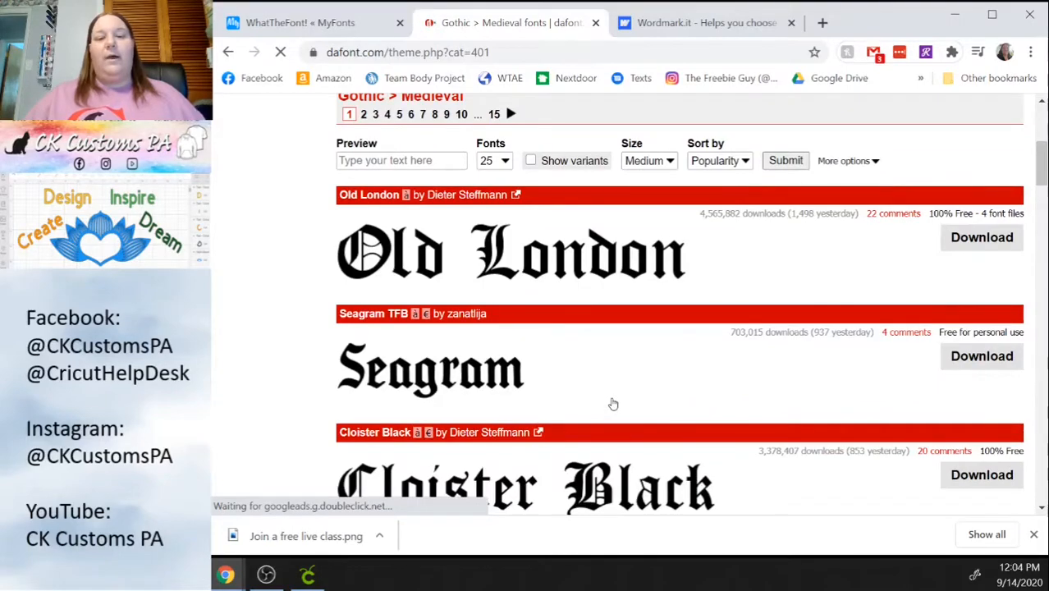
scroll(611, 404, down, 2)
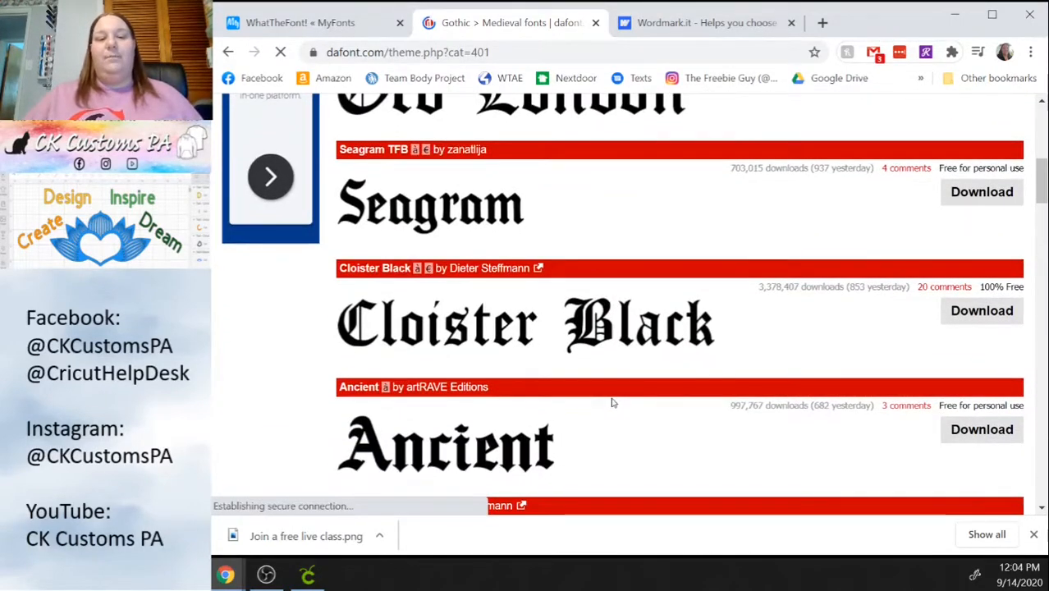
scroll(611, 403, down, 1)
scroll(612, 403, down, 3)
scroll(611, 403, down, 2)
scroll(614, 393, up, 5)
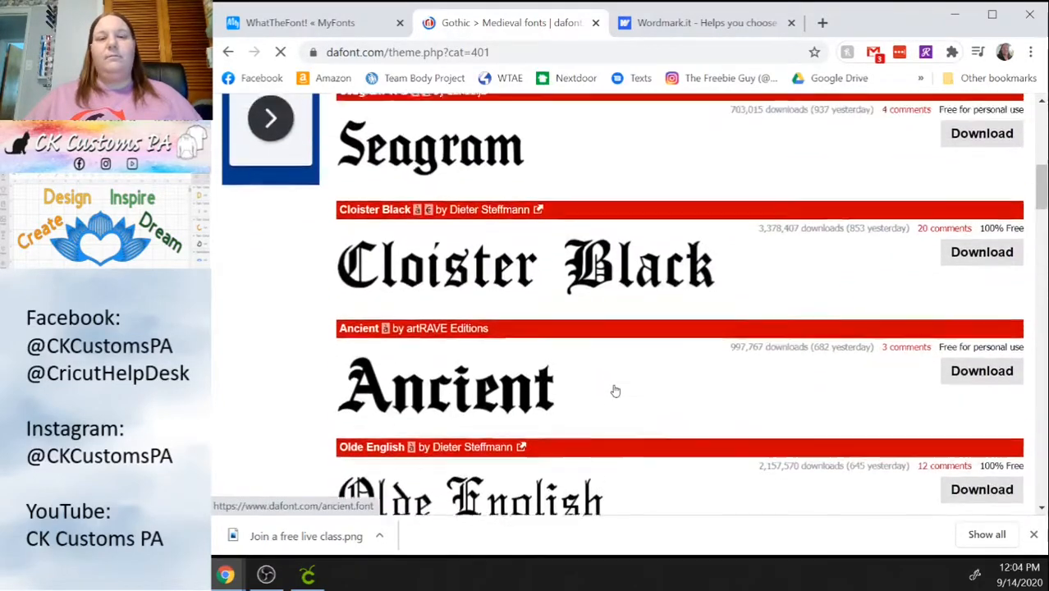
scroll(615, 391, up, 6)
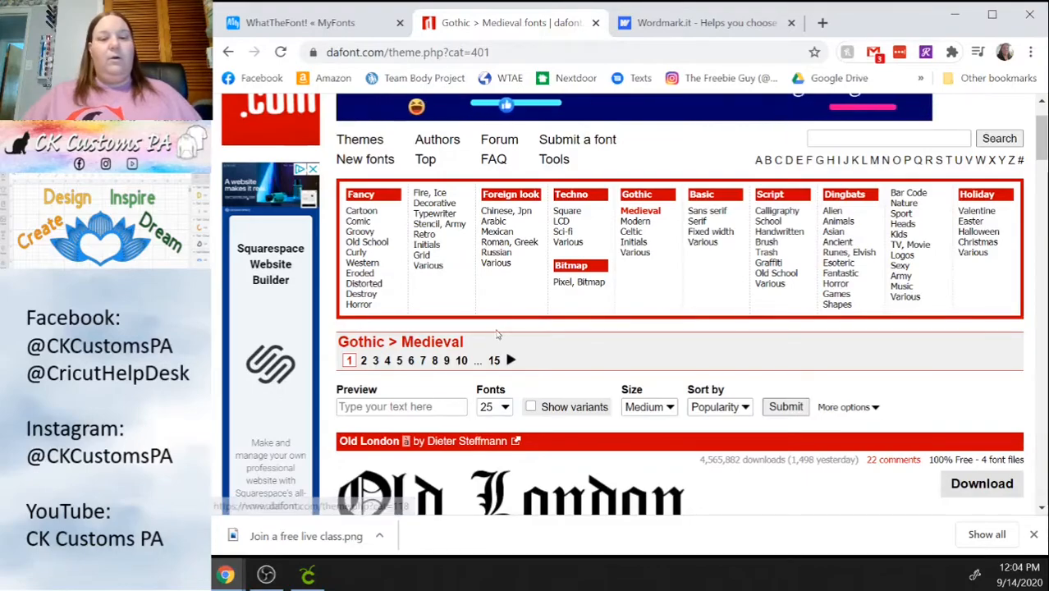
- Preview the Medieval fonts with the custom text "Hello" and look over the rendered samples
scroll(496, 334, down, 1)
click(395, 324)
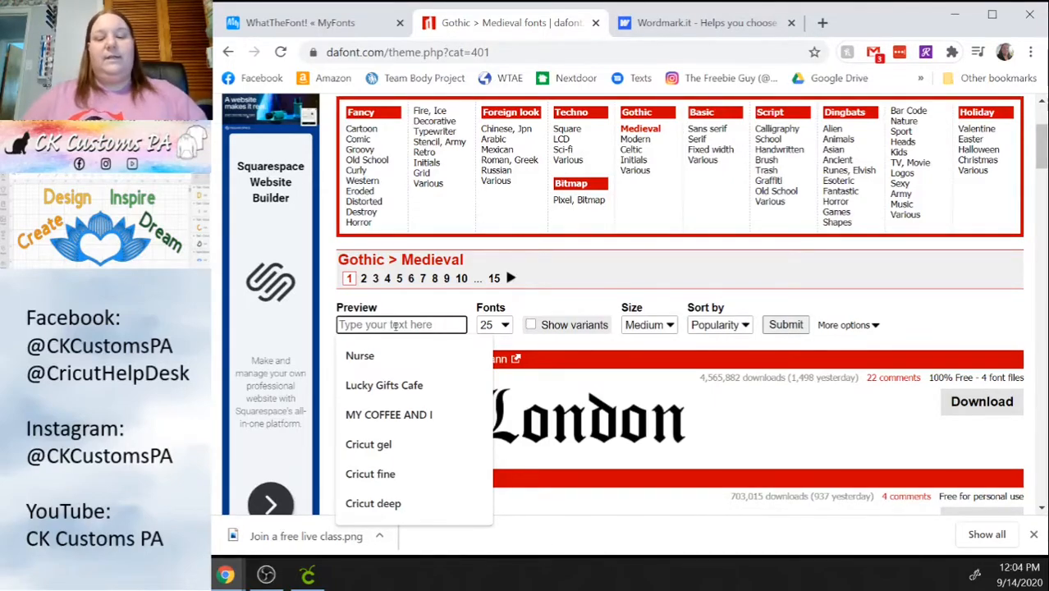
text(Hello)
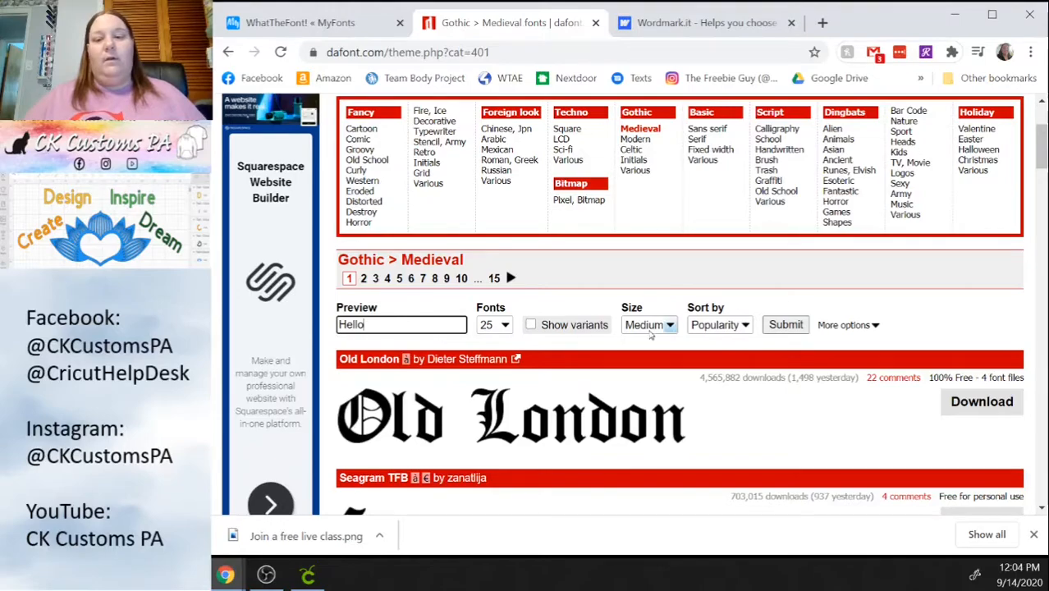
click(784, 325)
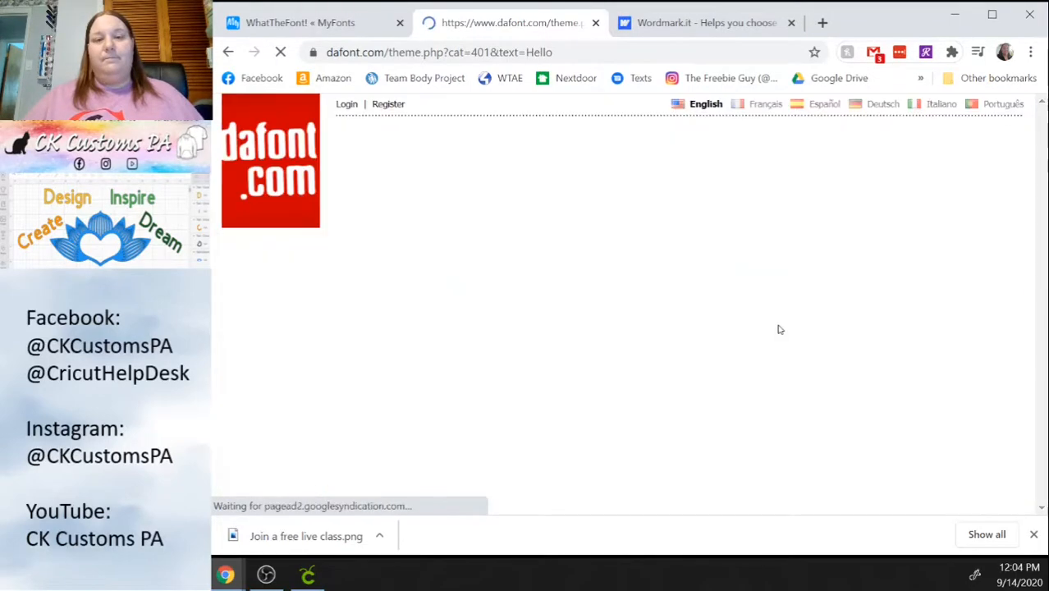
scroll(589, 416, down, 4)
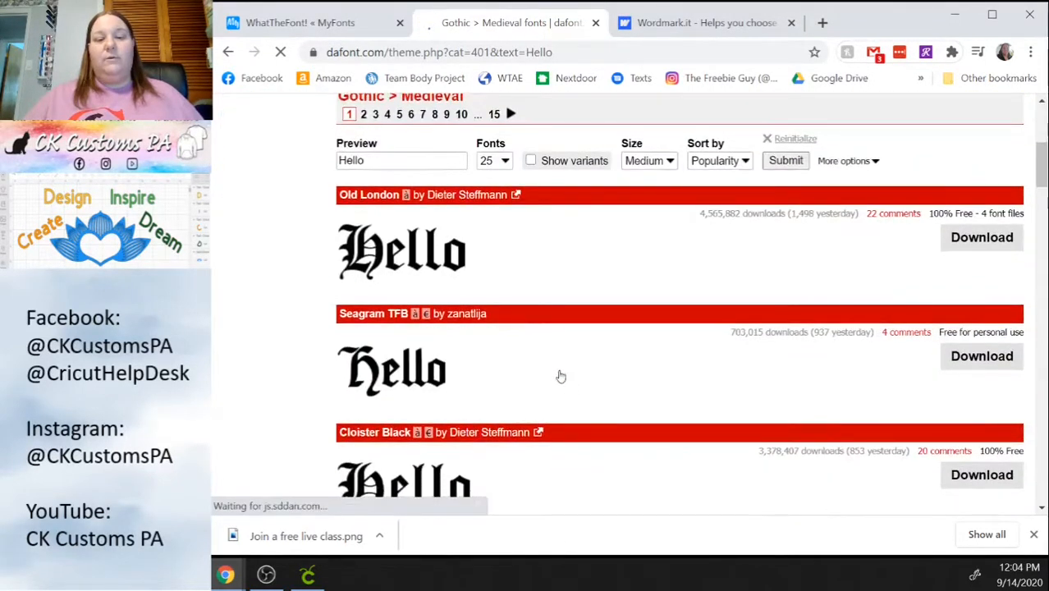
scroll(424, 345, down, 3)
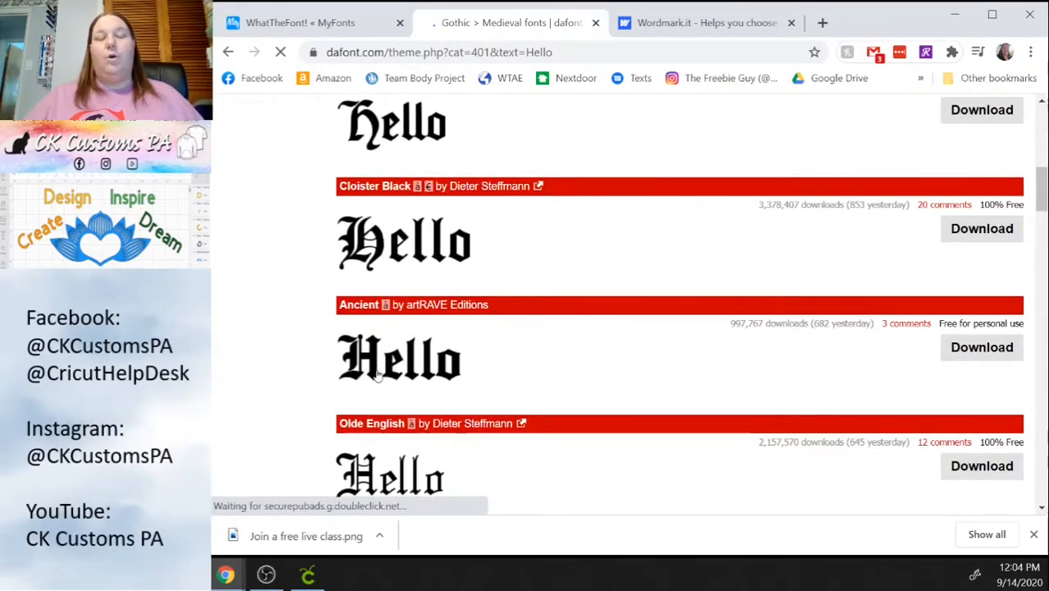
scroll(378, 376, down, 2)
scroll(377, 376, up, 5)
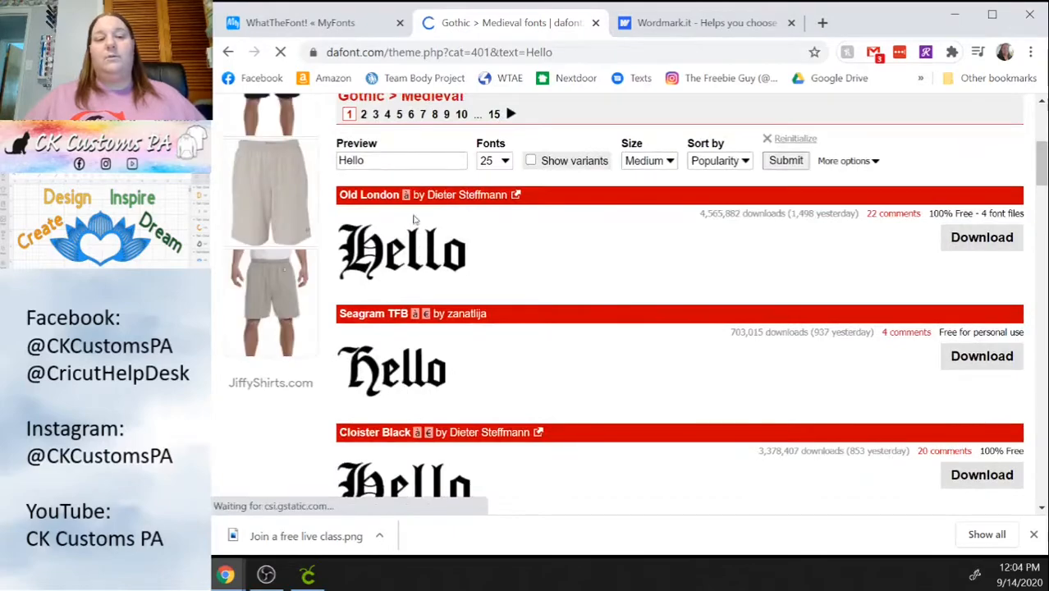
- Extend the preview text to "Hello World", apply it and compare the Medieval font samples
click(408, 162)
text(World)
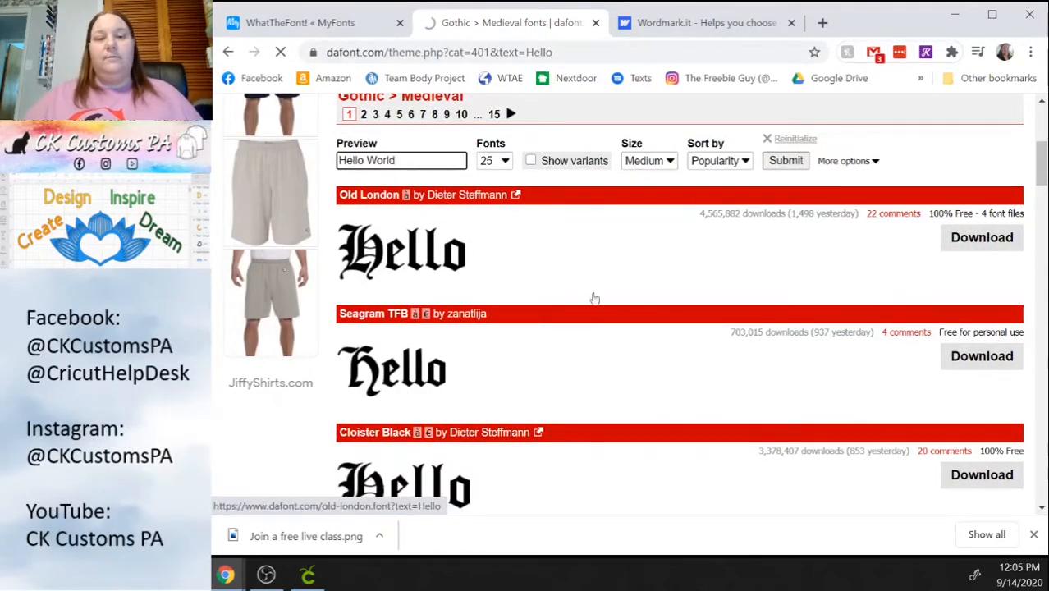
scroll(723, 313, down, 5)
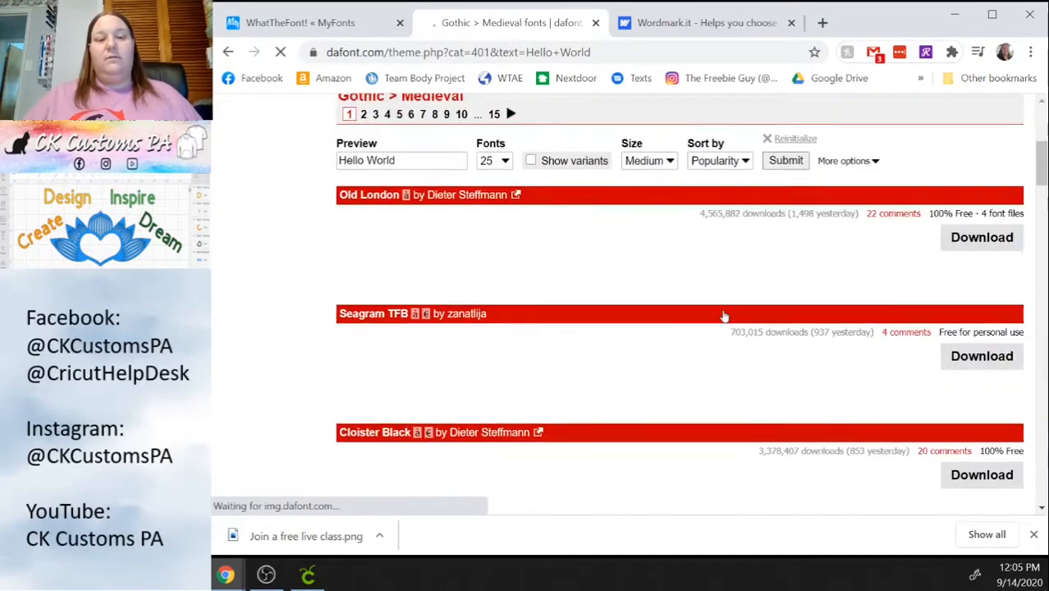
scroll(724, 315, down, 4)
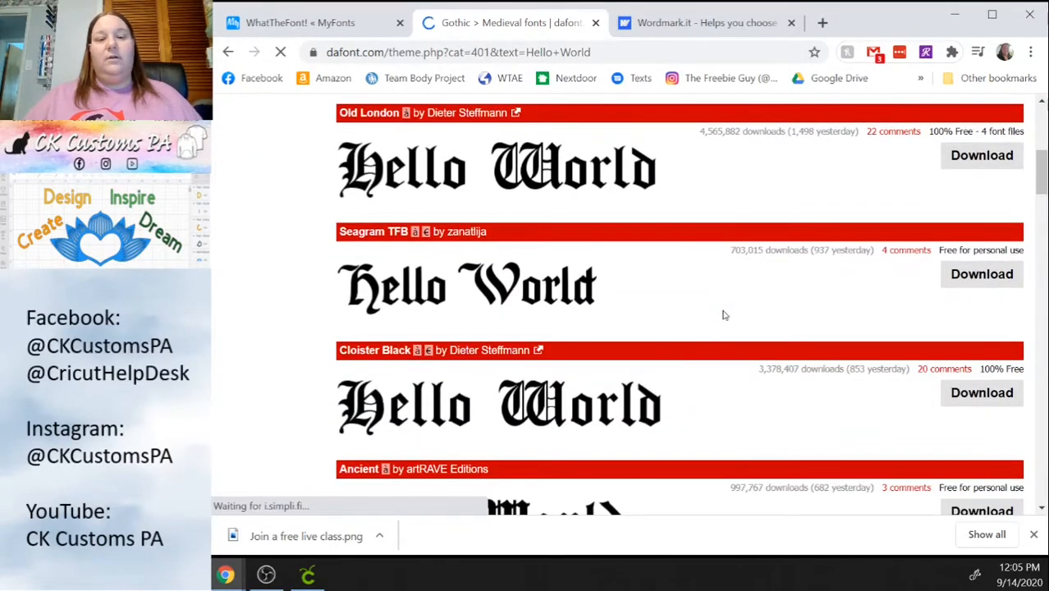
scroll(724, 317, down, 4)
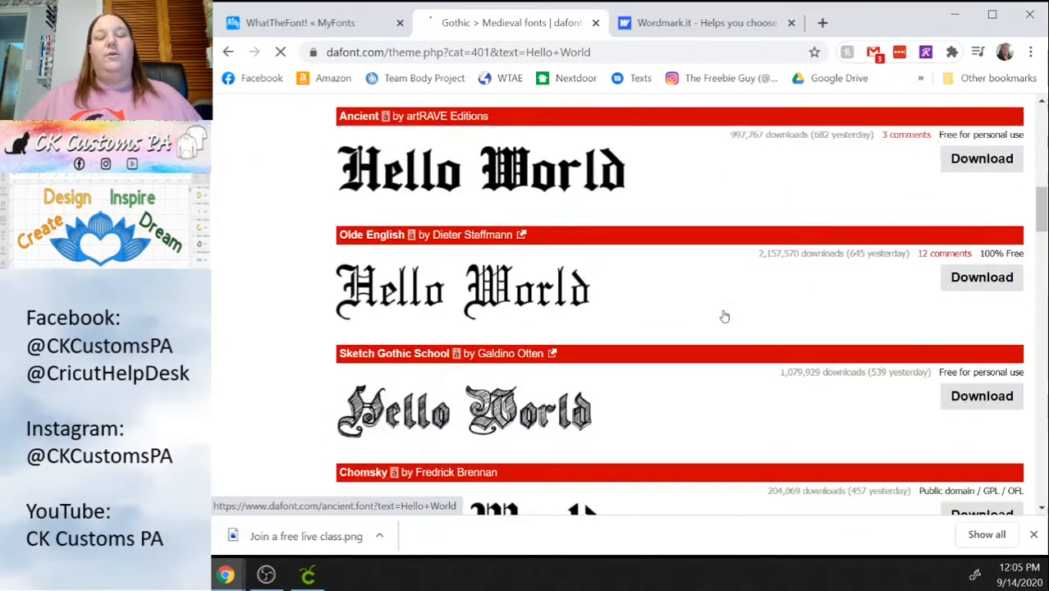
scroll(724, 317, down, 2)
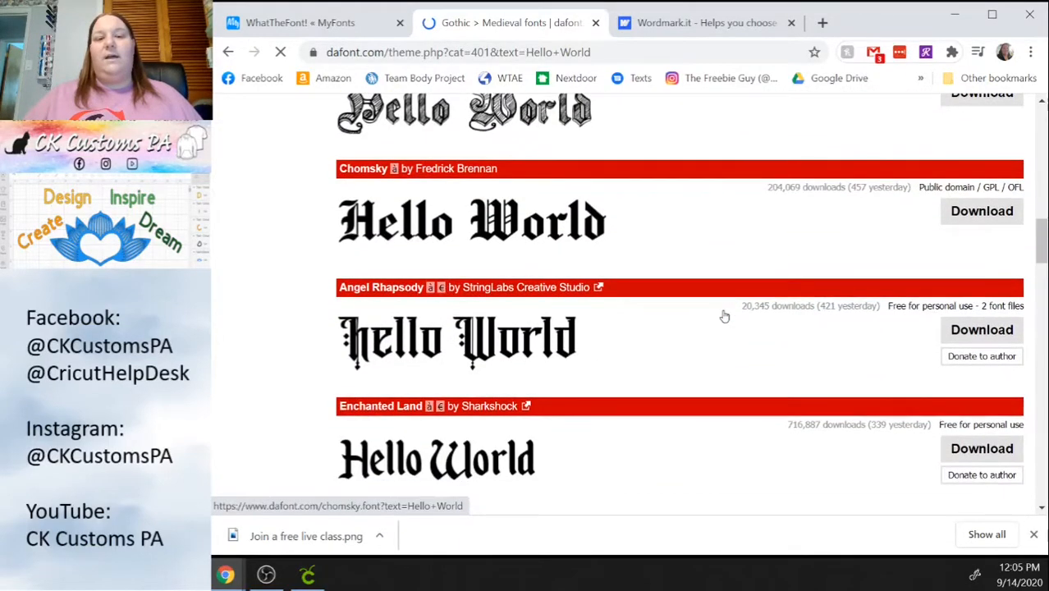
scroll(724, 314, up, 3)
scroll(724, 314, up, 5)
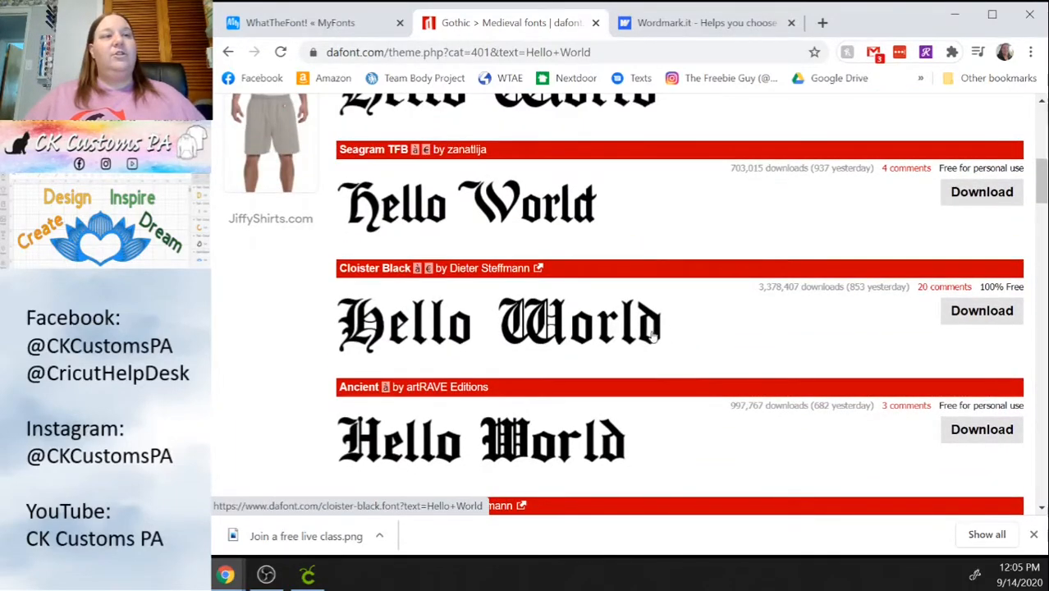
scroll(636, 354, up, 4)
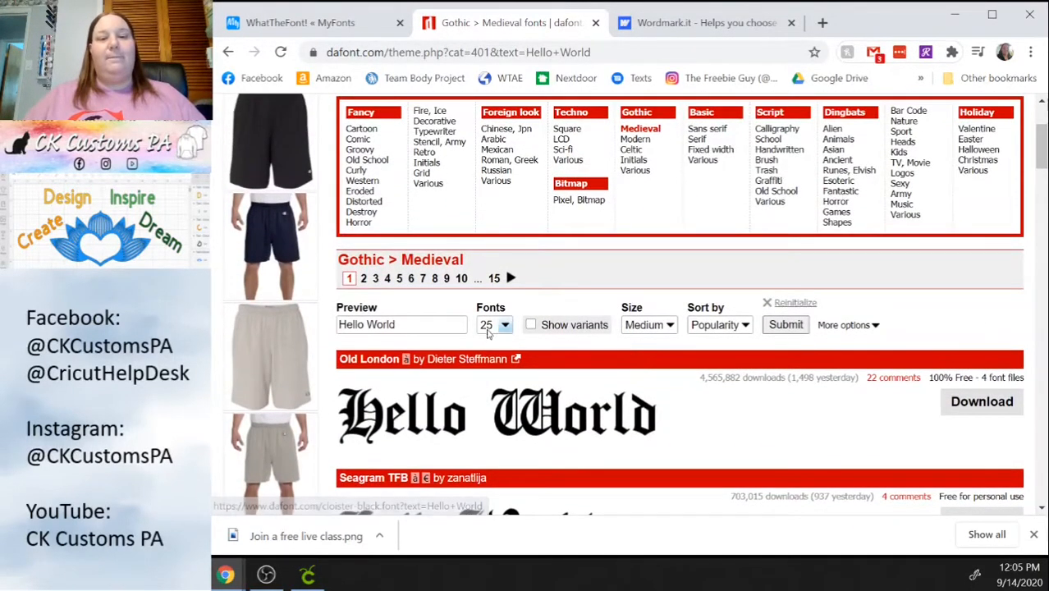
- Set the number of fonts shown per page to 200, apply it and browse the longer Medieval list
drag(408, 326, 340, 325)
click(412, 325)
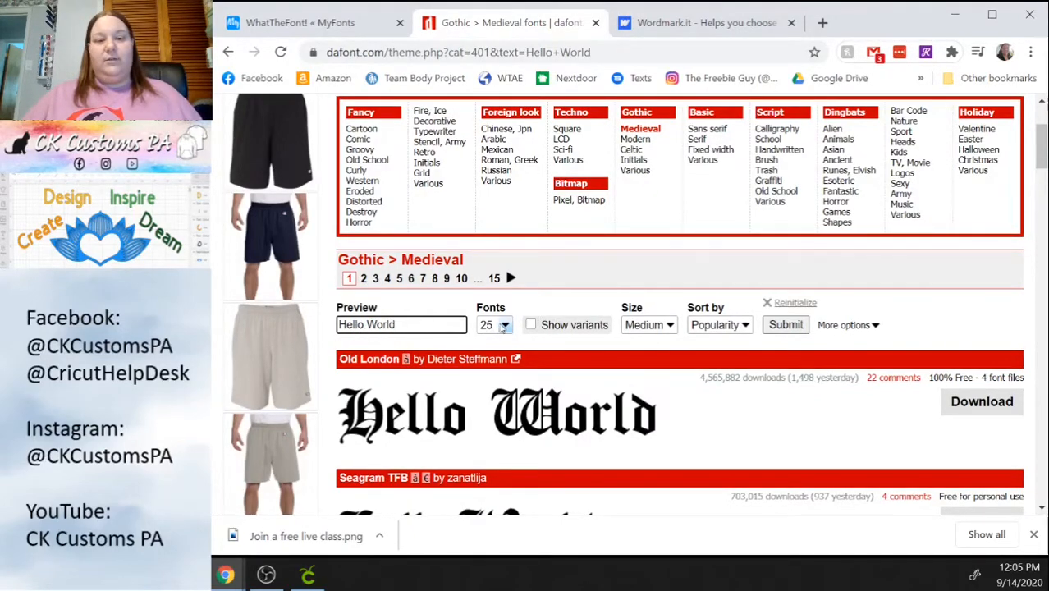
click(496, 325)
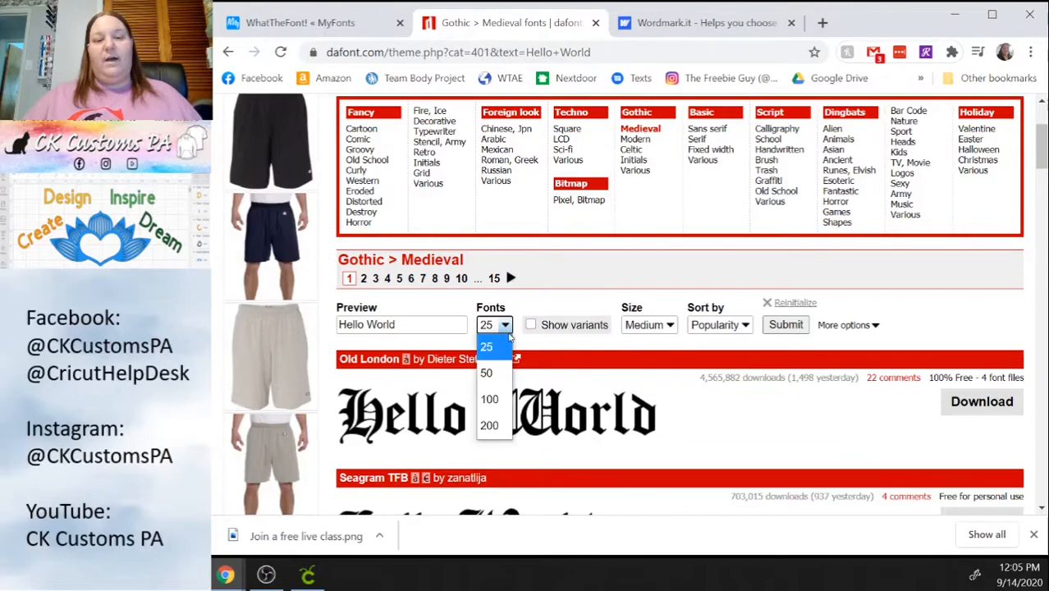
click(491, 428)
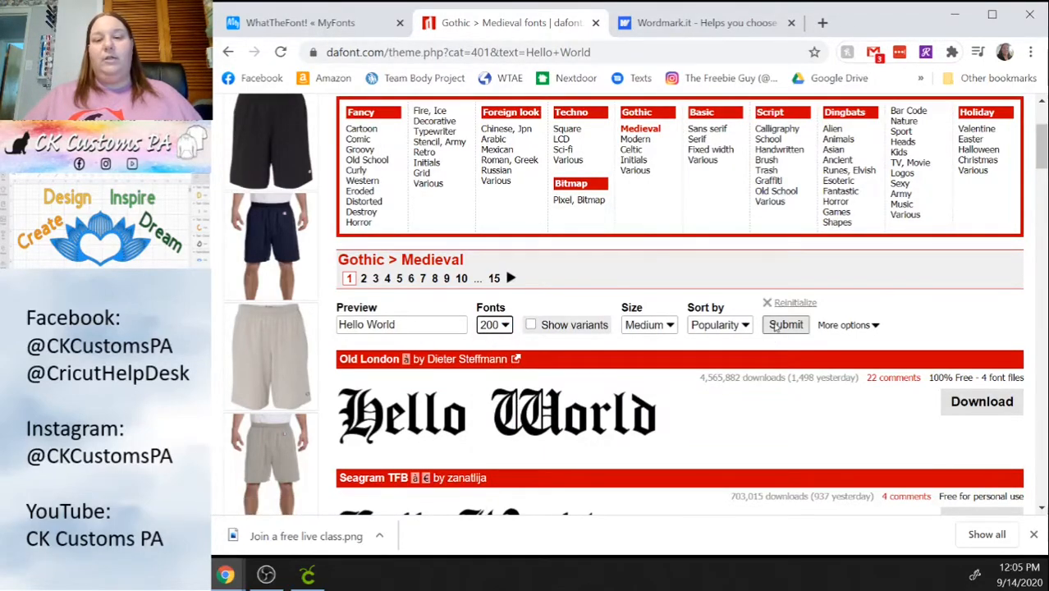
click(775, 326)
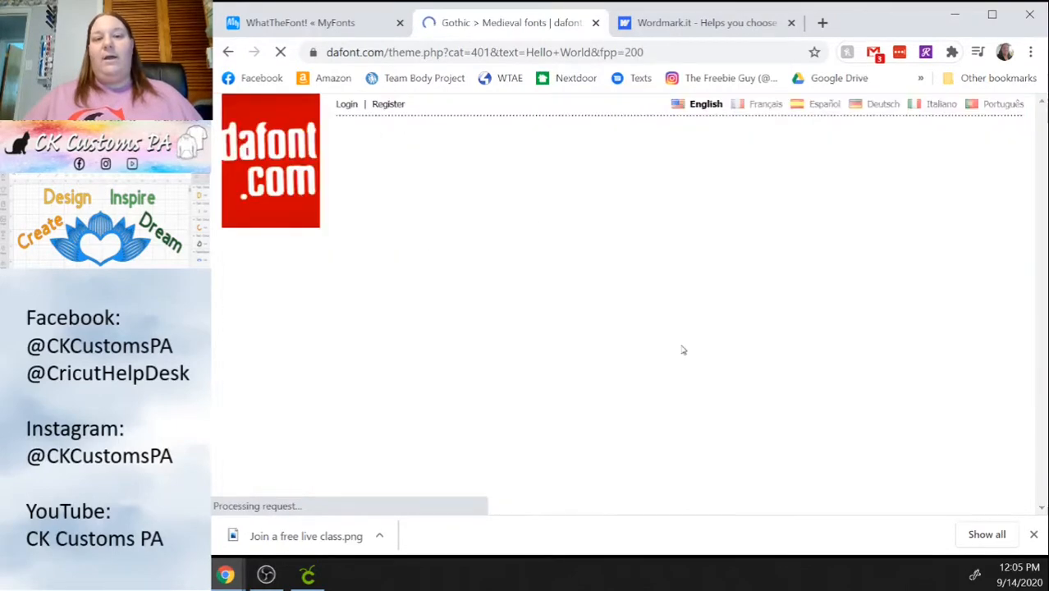
scroll(567, 423, down, 6)
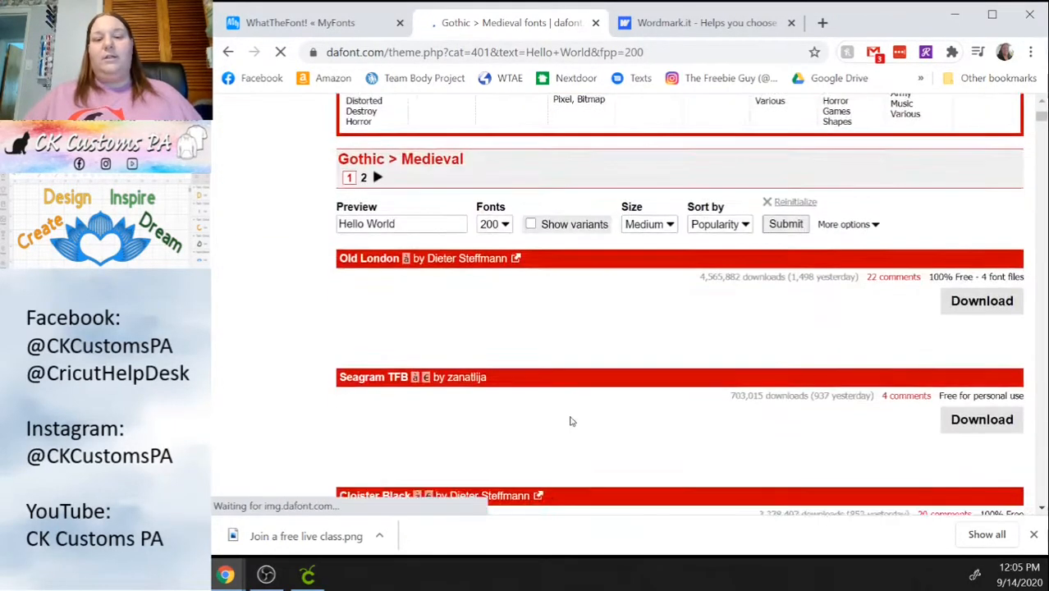
scroll(573, 410, up, 2)
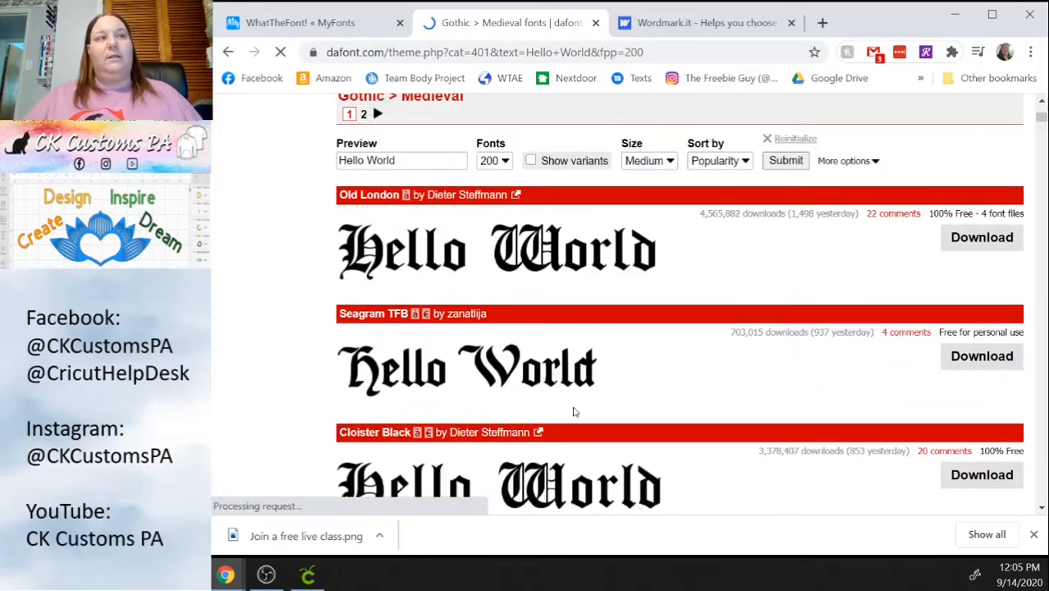
scroll(574, 413, down, 12)
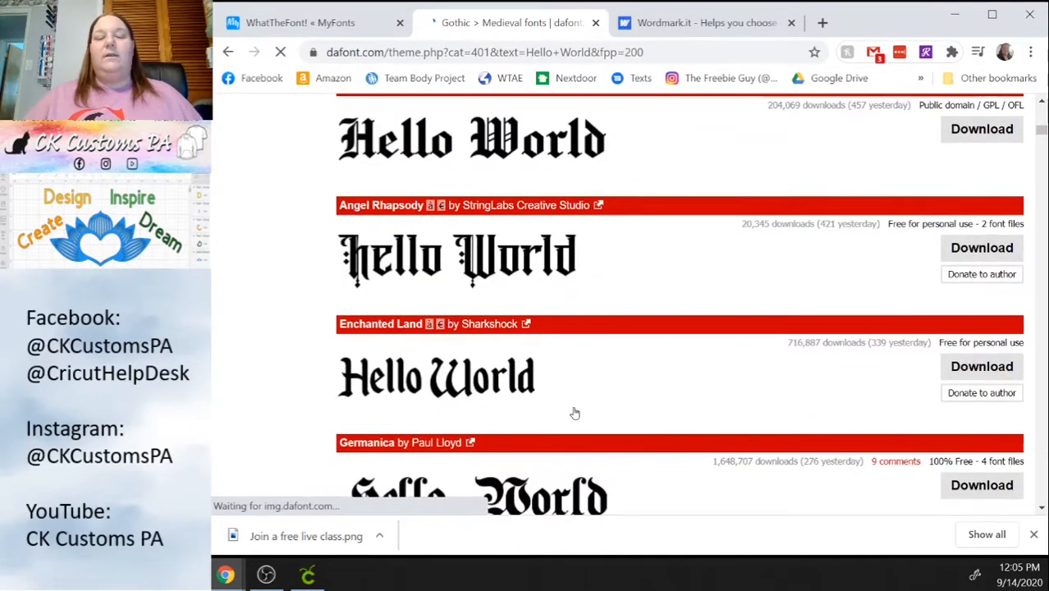
scroll(574, 412, down, 12)
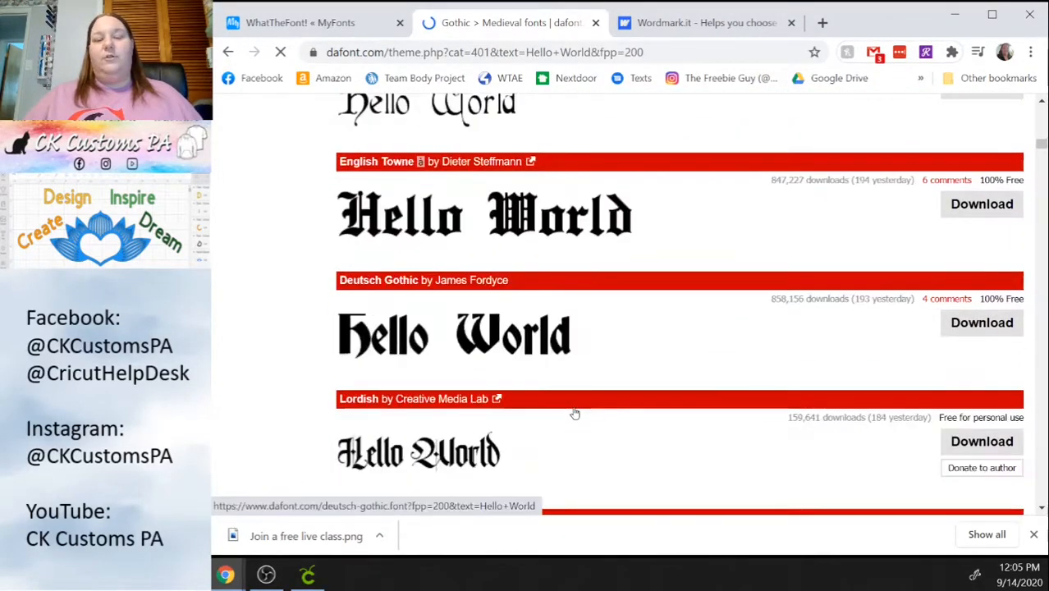
- Look further down the extended Medieval list and compare the "Hello World" font samples
scroll(575, 413, down, 12)
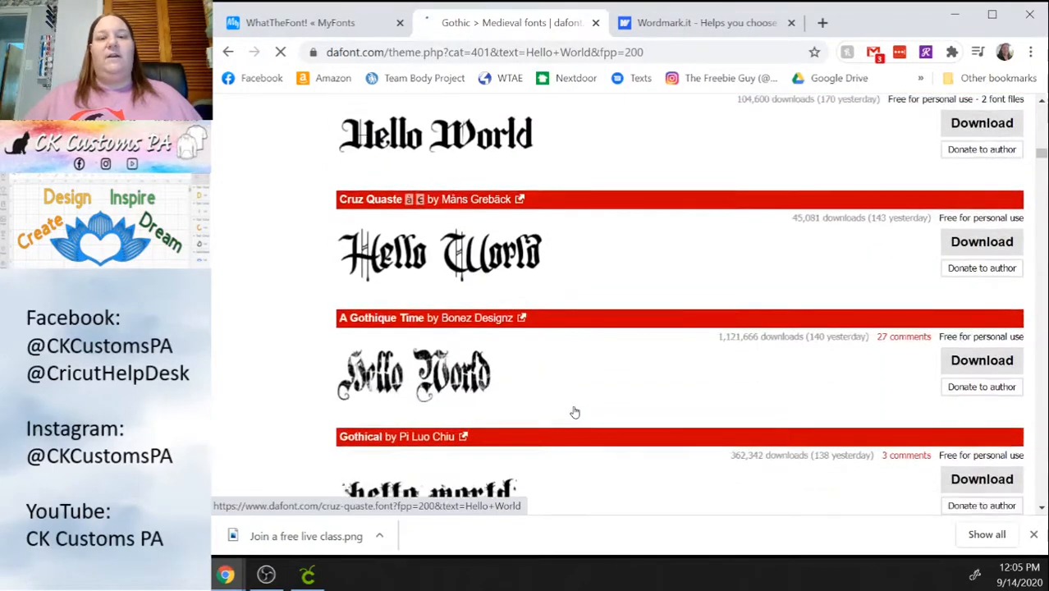
scroll(574, 413, down, 6)
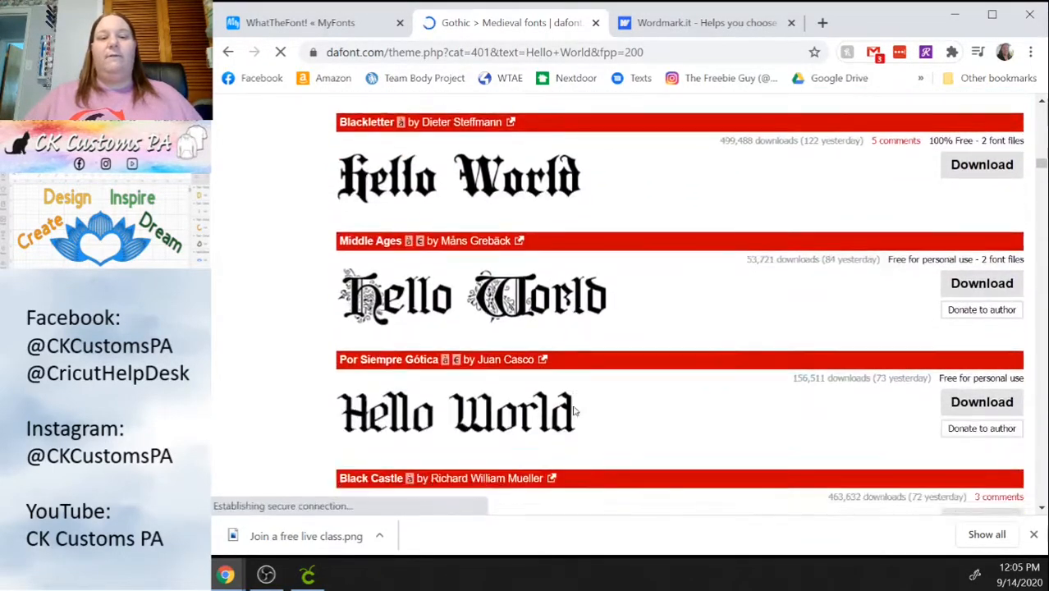
scroll(573, 409, down, 12)
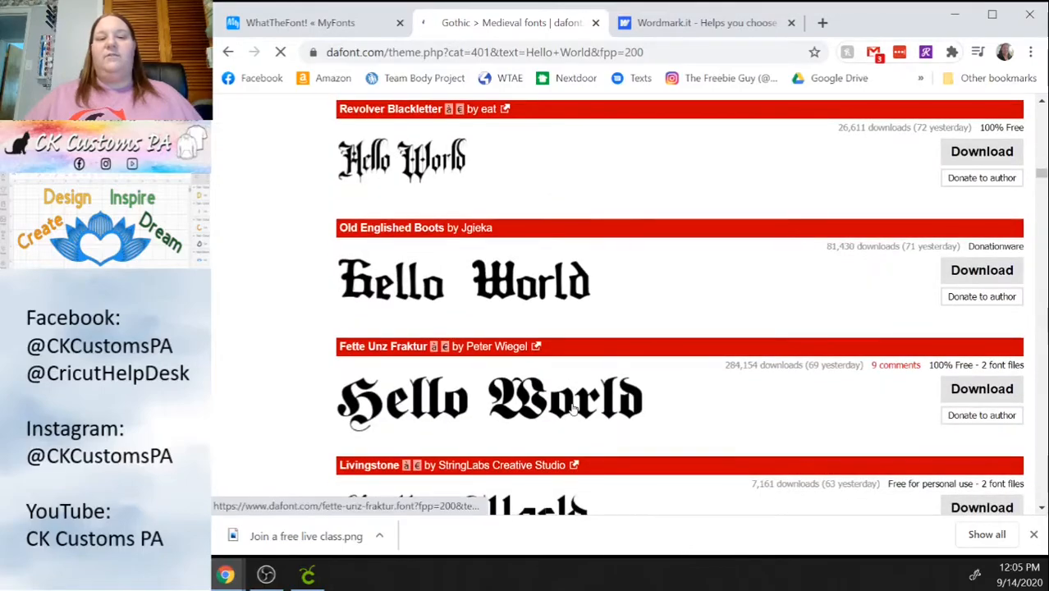
scroll(573, 408, down, 8)
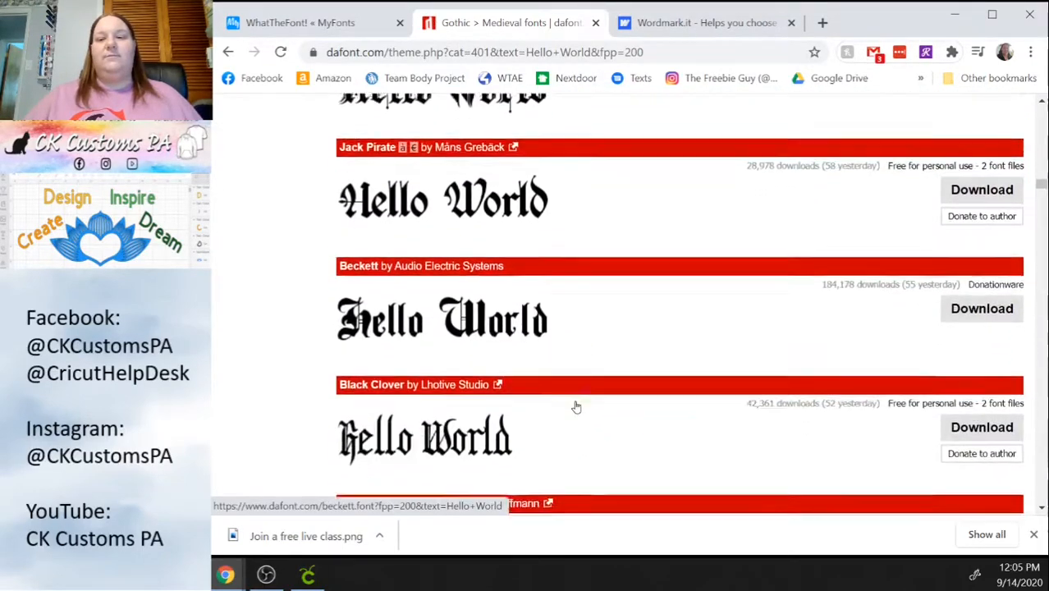
- Replace the preview text with a first name, apply it and look over the Medieval font samples
drag(1040, 187, 1041, 109)
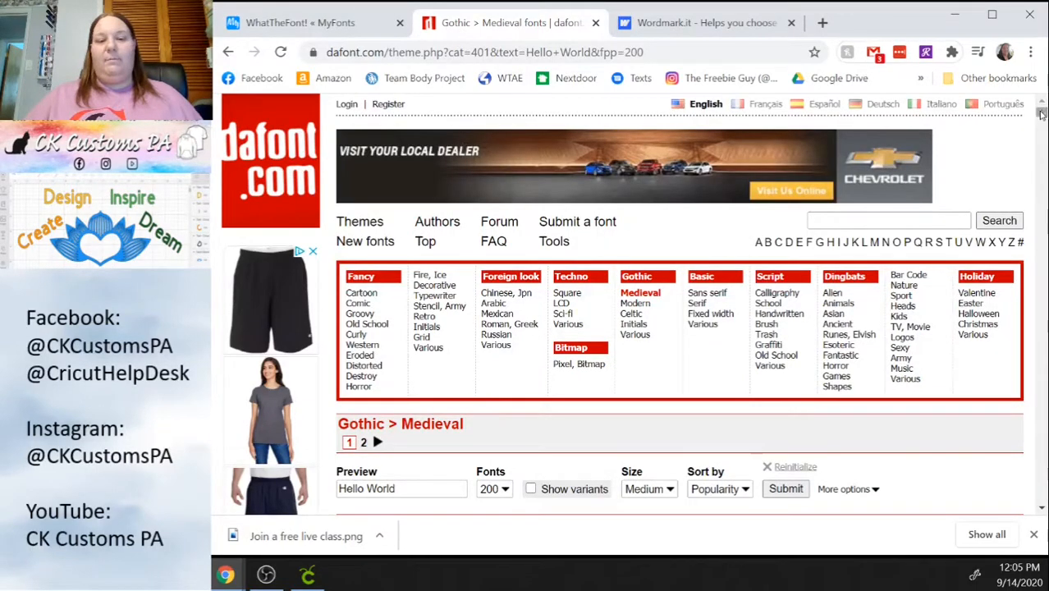
drag(420, 490, 334, 492)
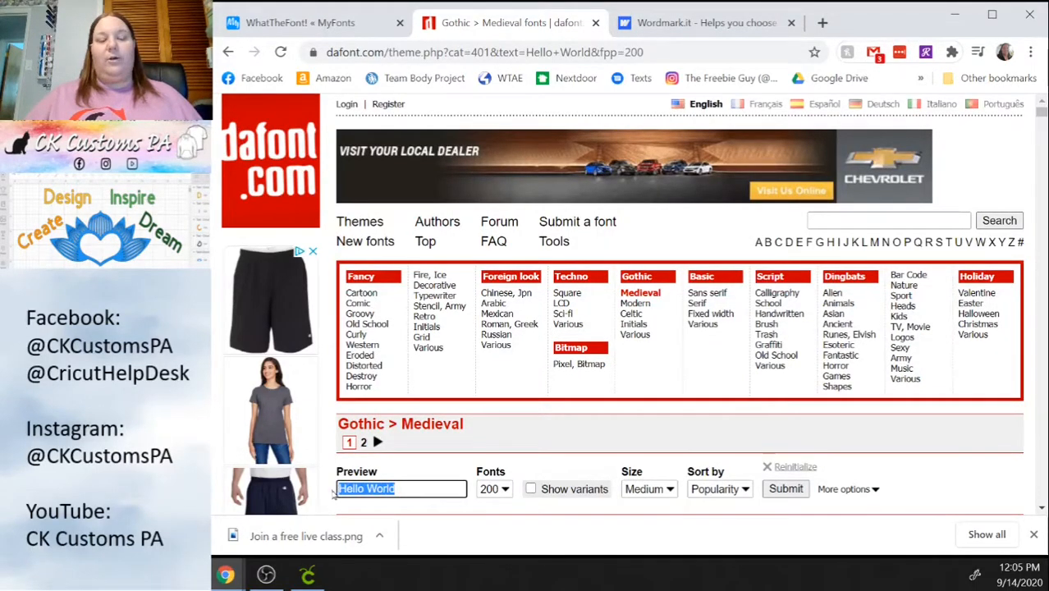
text(Karen)
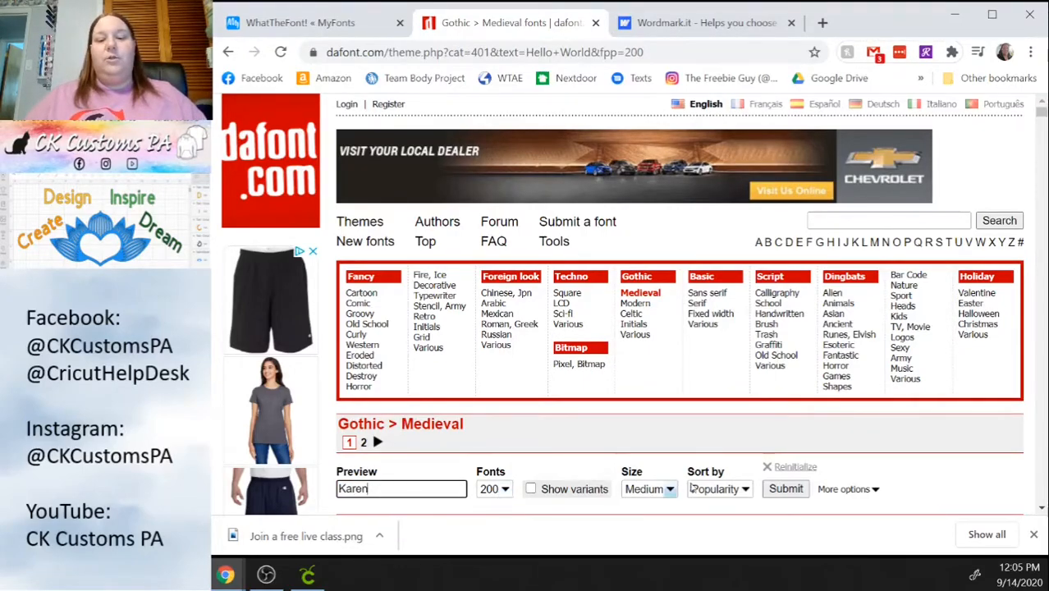
click(765, 490)
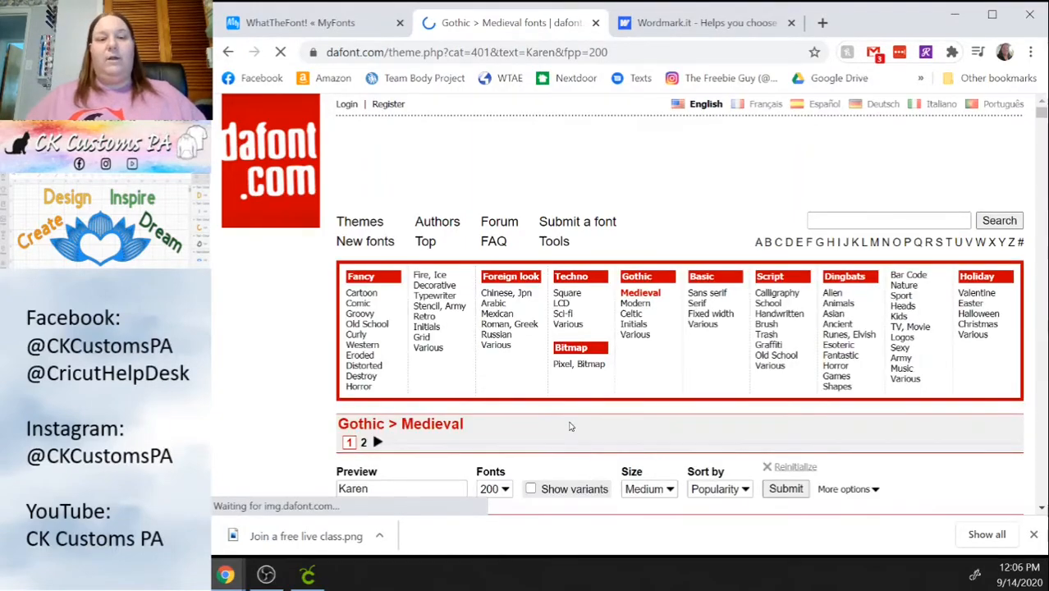
scroll(567, 425, down, 2)
scroll(567, 425, down, 1)
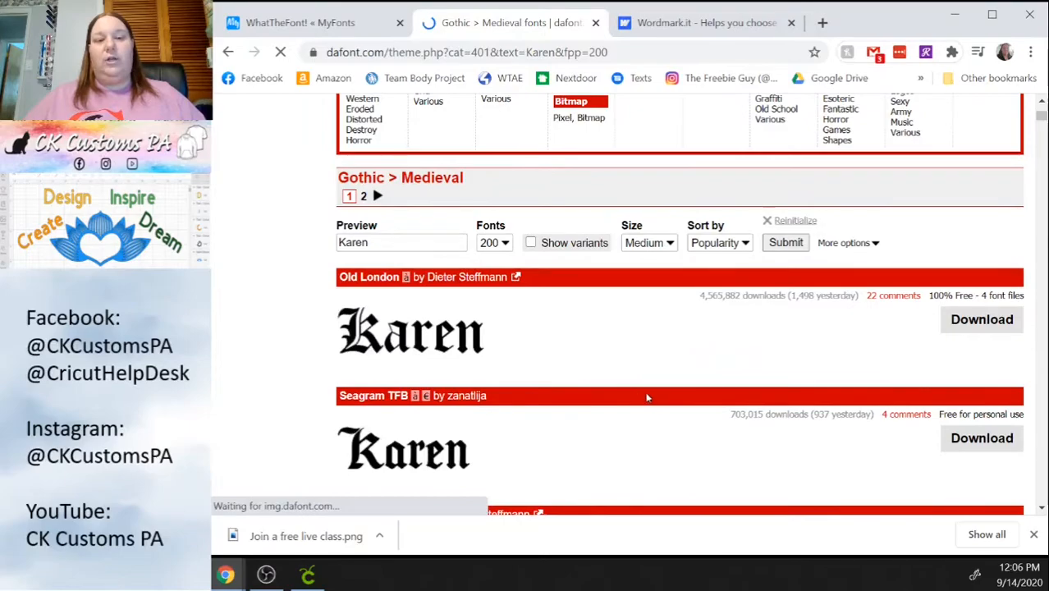
scroll(656, 396, down, 1)
scroll(666, 400, down, 1)
scroll(667, 400, up, 3)
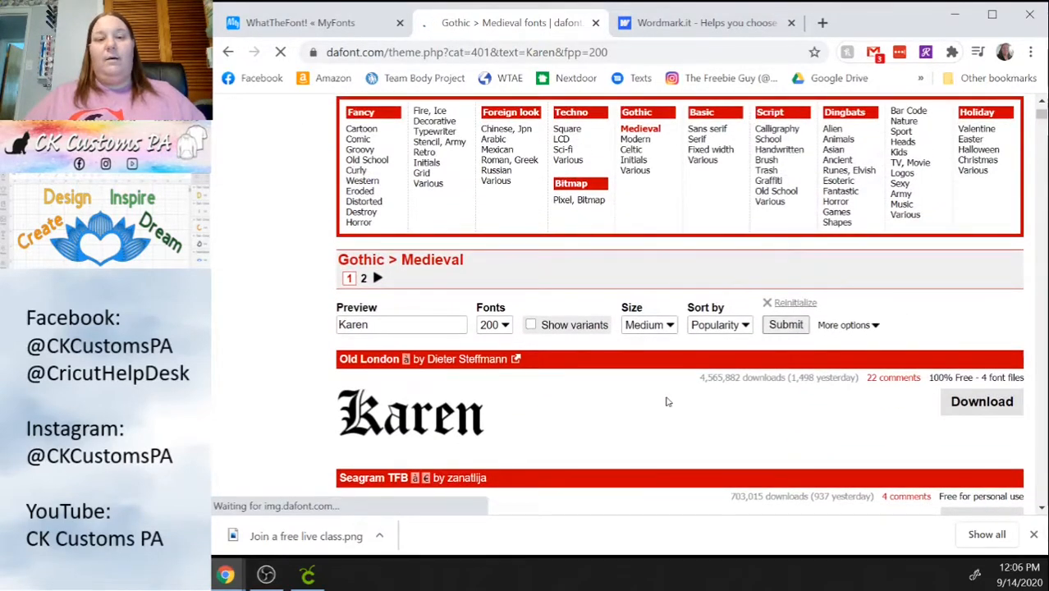
- Open the Fancy > Cartoon font category and browse its samples of the previewed name
click(373, 133)
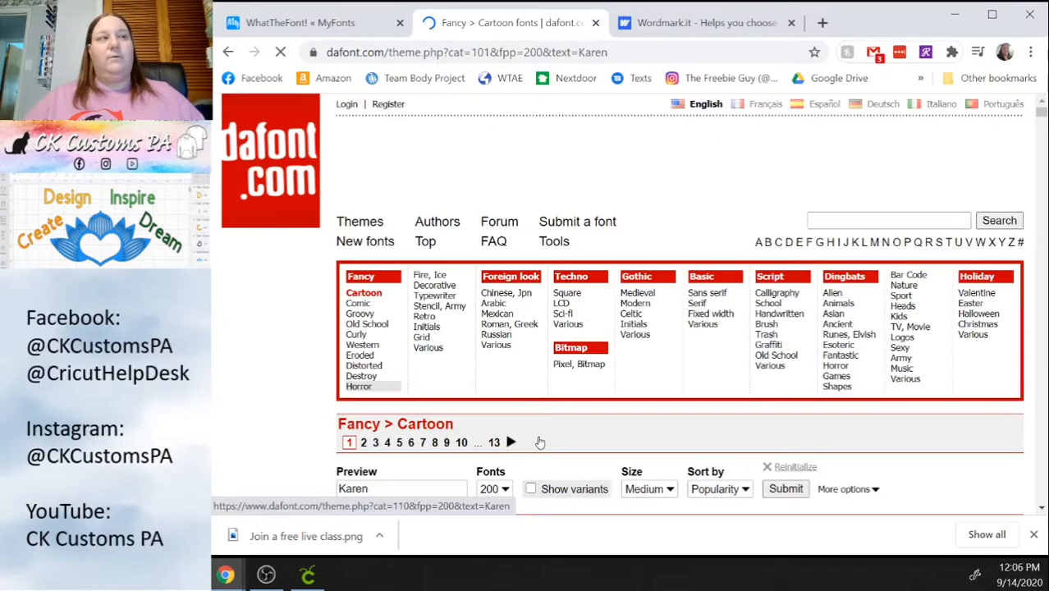
scroll(539, 441, down, 1)
scroll(539, 441, down, 2)
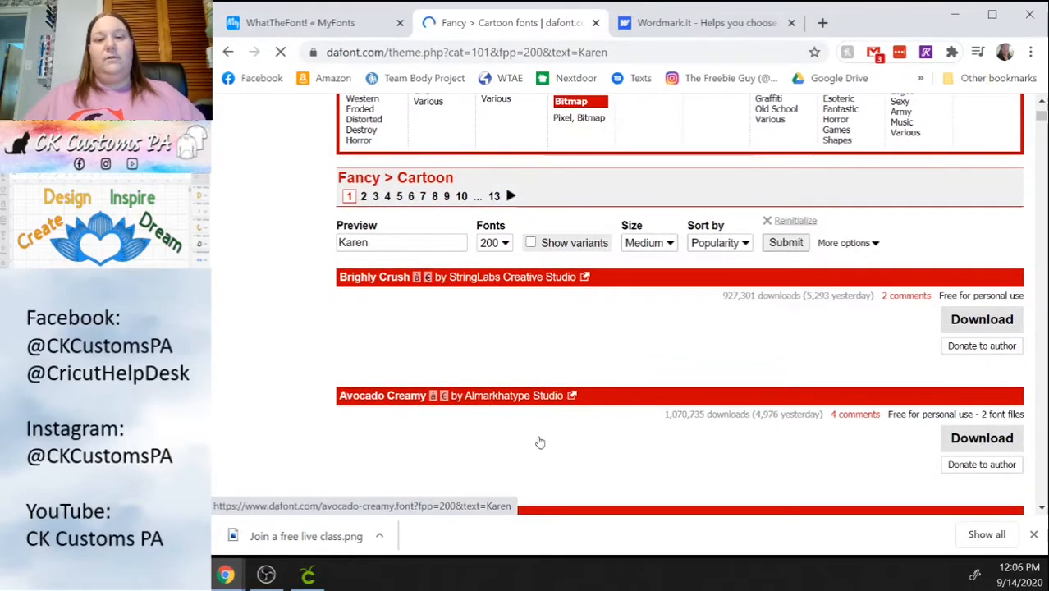
scroll(539, 442, down, 4)
scroll(539, 442, down, 6)
scroll(539, 441, down, 2)
scroll(539, 441, up, 4)
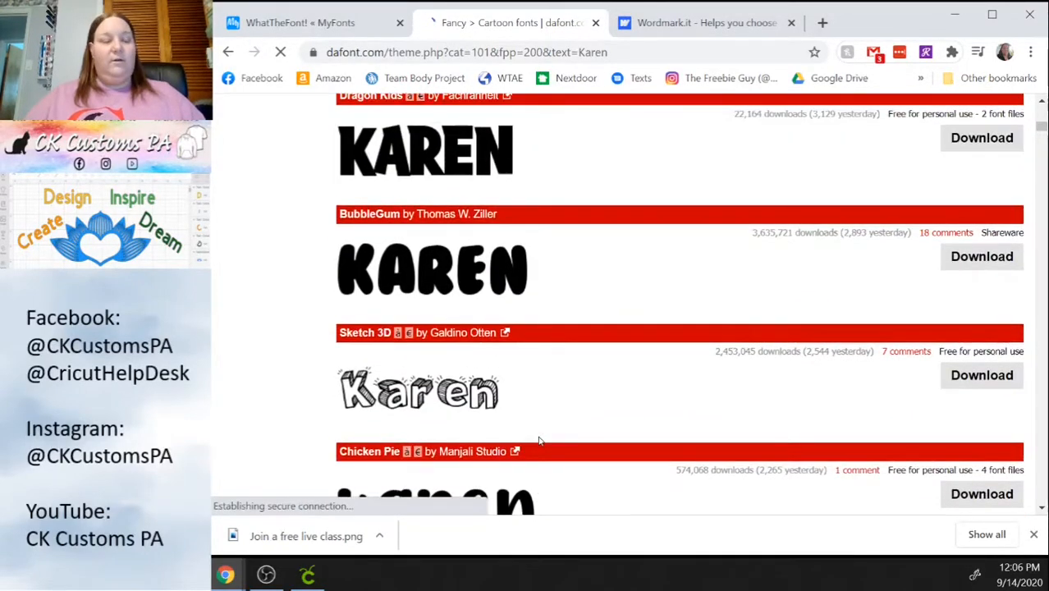
scroll(539, 442, up, 2)
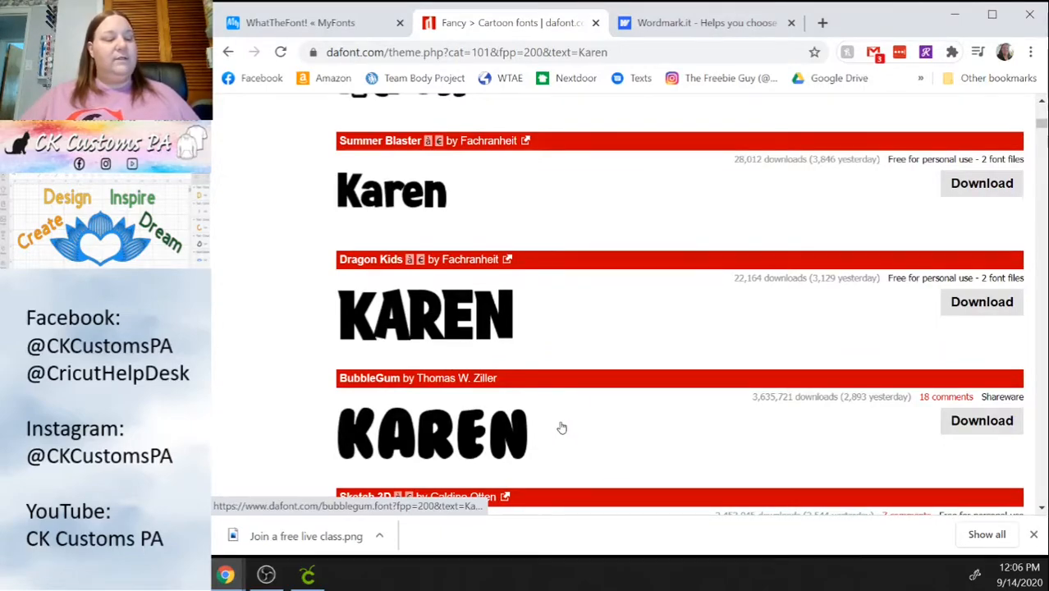
scroll(722, 353, up, 2)
scroll(719, 320, up, 5)
scroll(739, 353, down, 2)
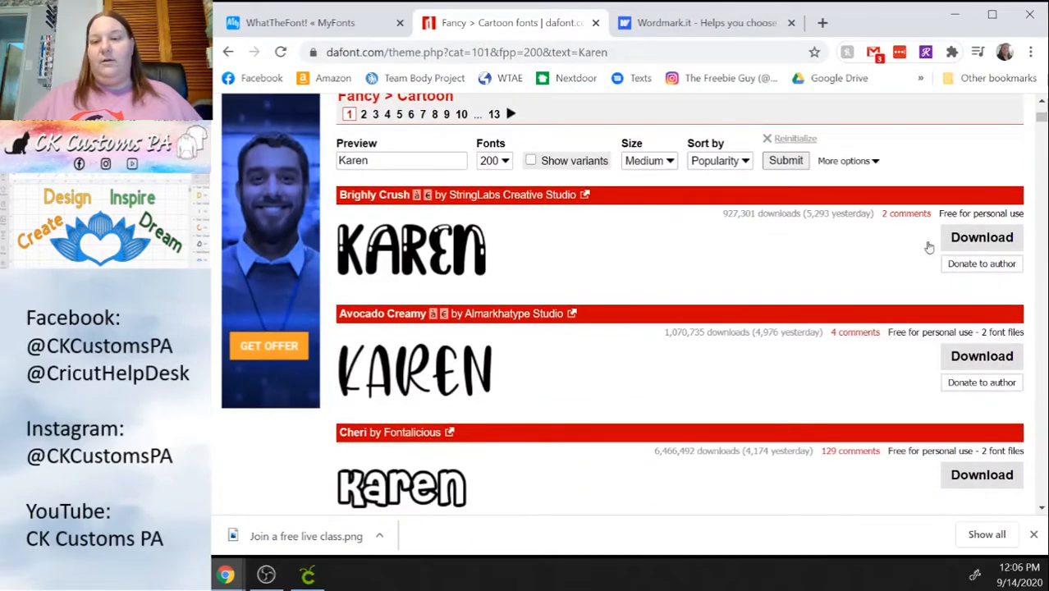
- Download the Brighly Crush, Avocado Creamy and Cheri fonts from the Cartoon list
click(973, 242)
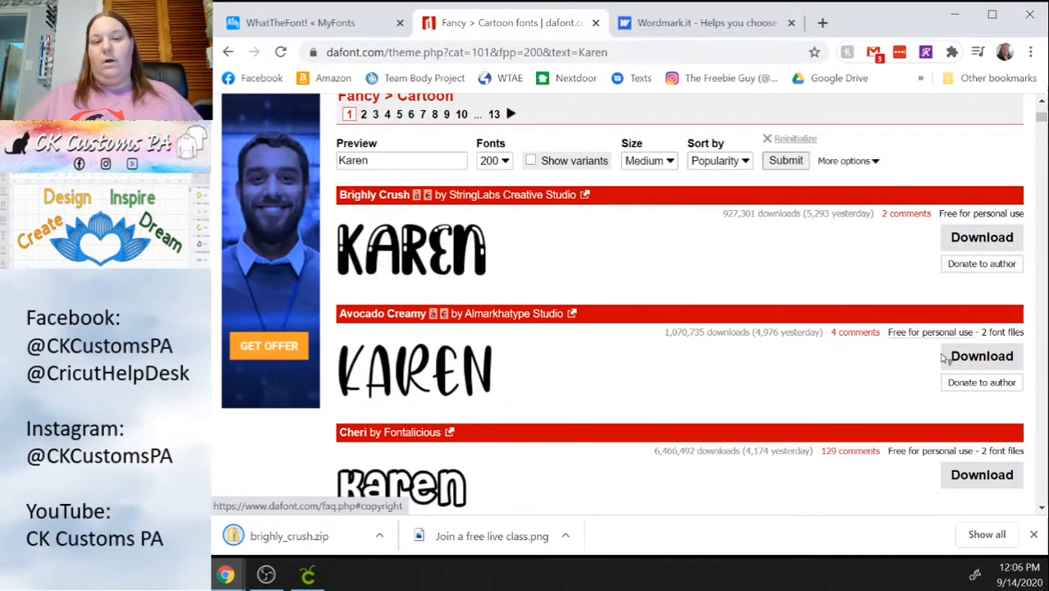
click(955, 366)
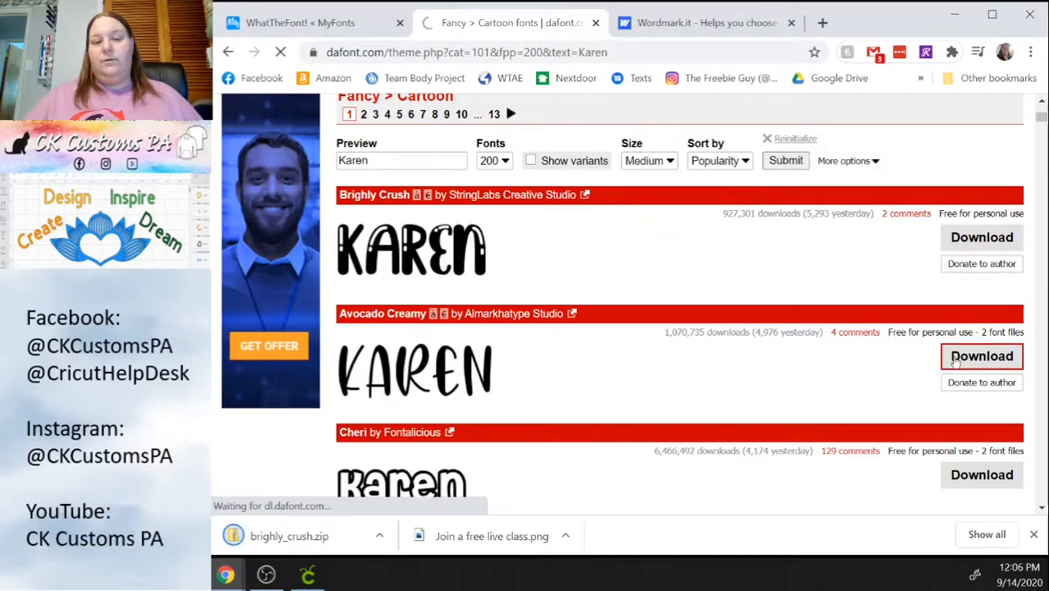
scroll(956, 362, down, 1)
scroll(955, 362, down, 3)
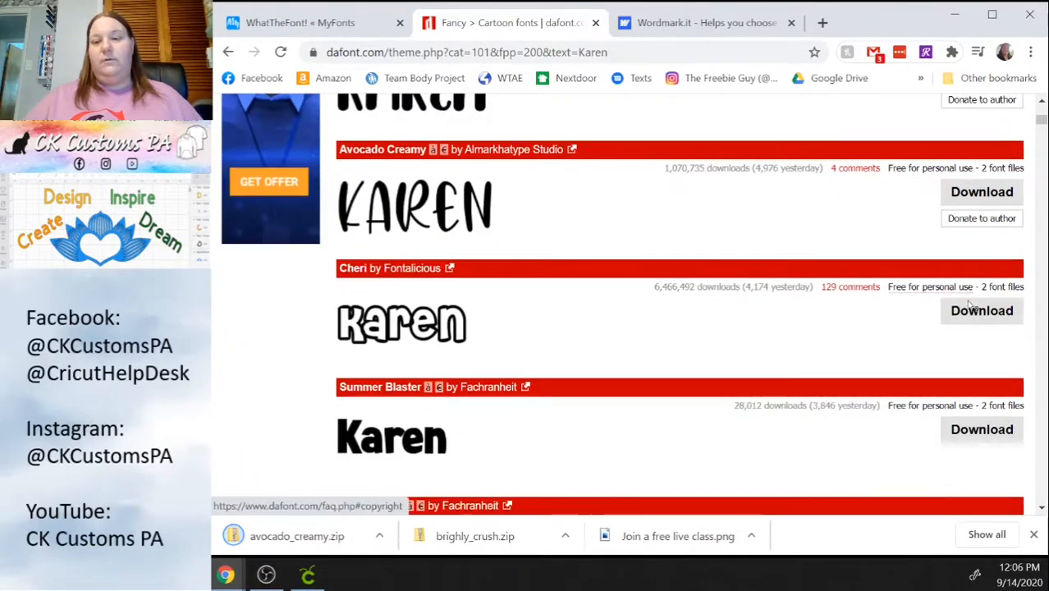
click(968, 318)
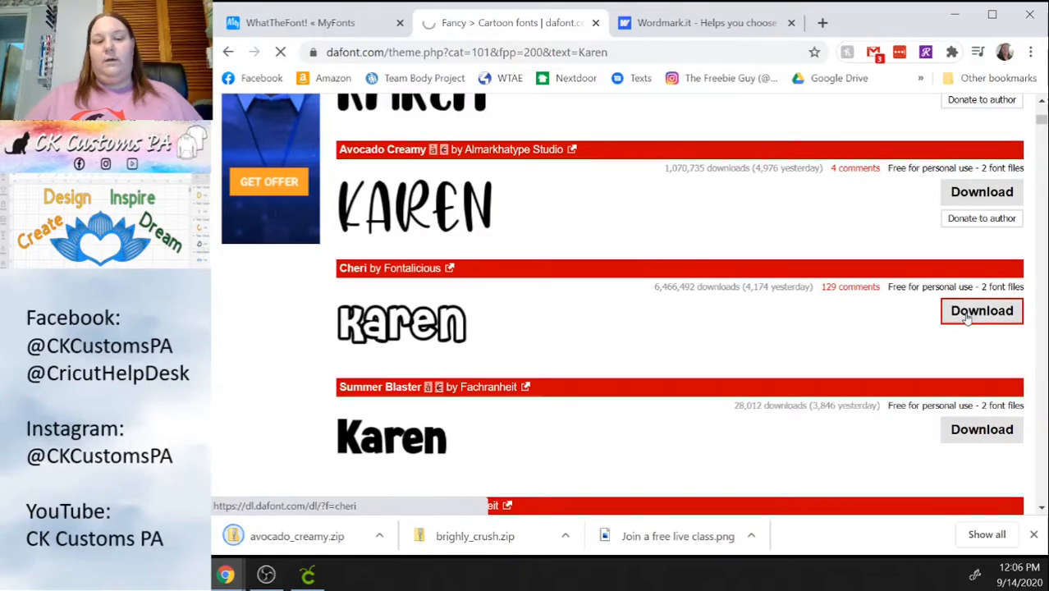
- Download the Dragon Kids, Sketch 3D and BubbleGum fonts from the Cartoon list
scroll(968, 320, down, 4)
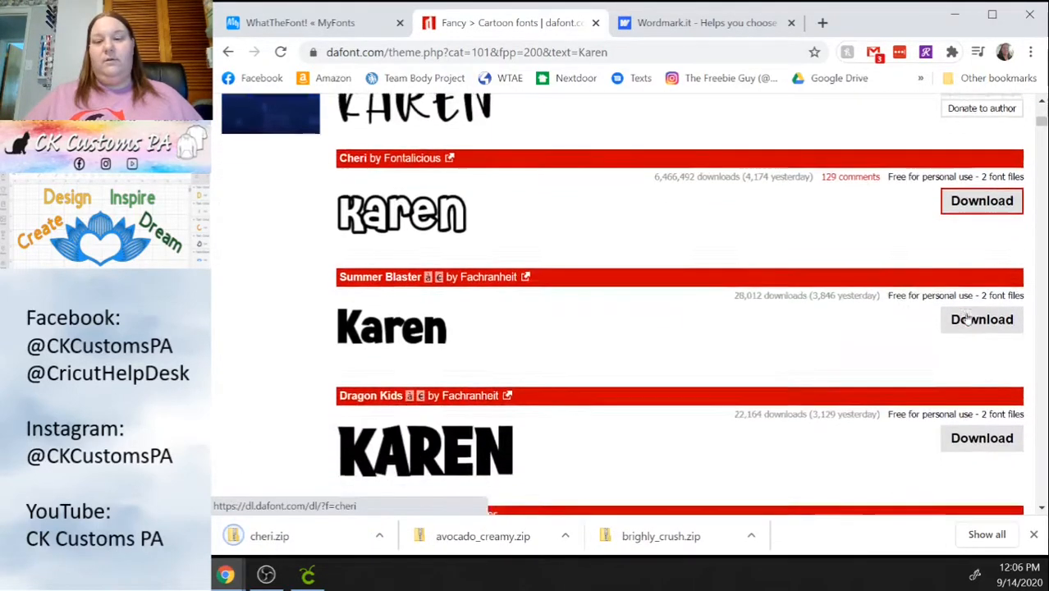
click(962, 386)
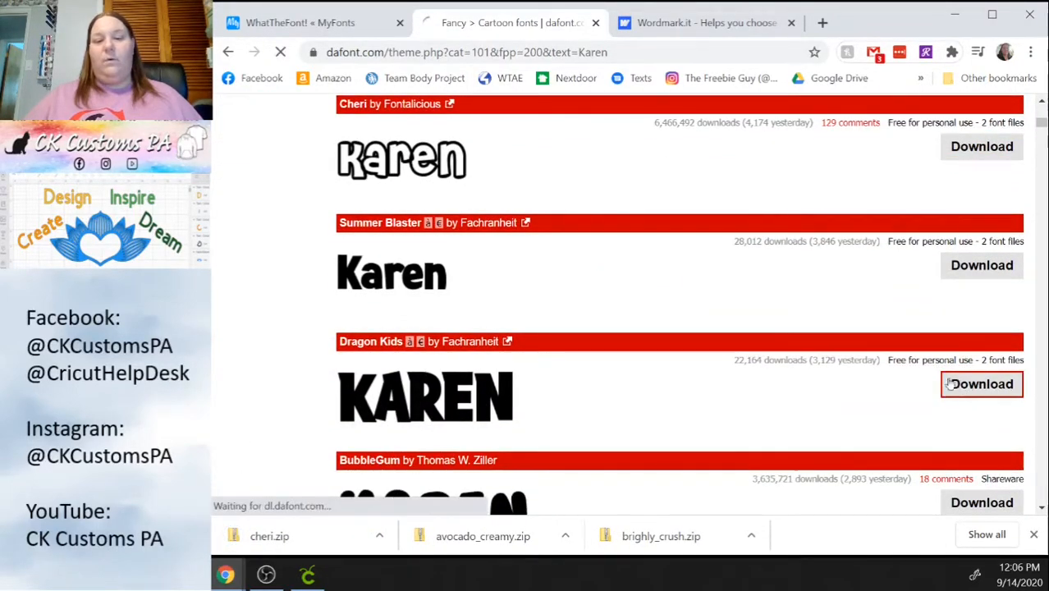
scroll(930, 378, down, 4)
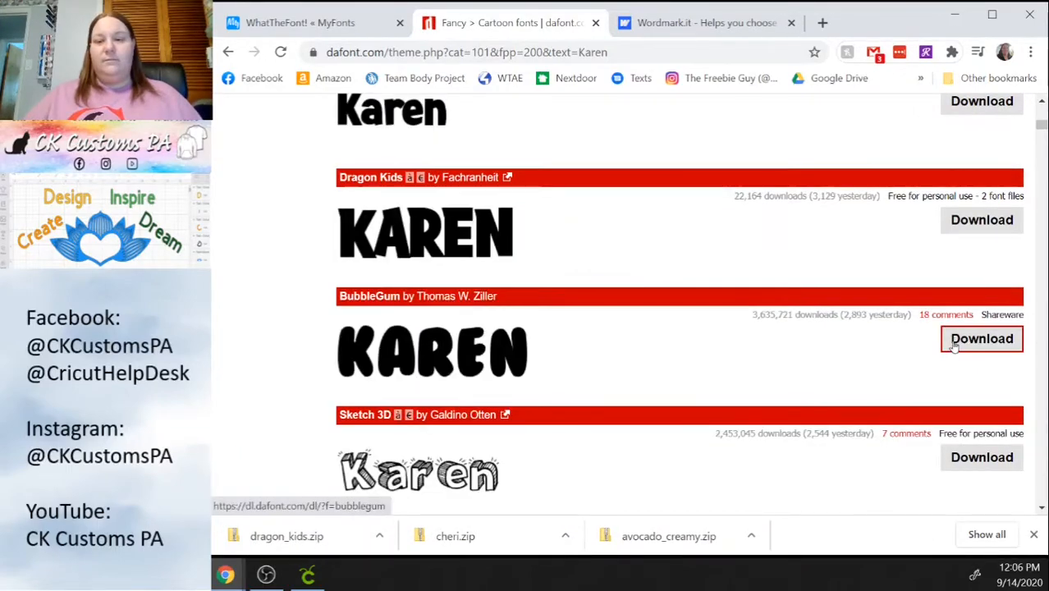
click(962, 465)
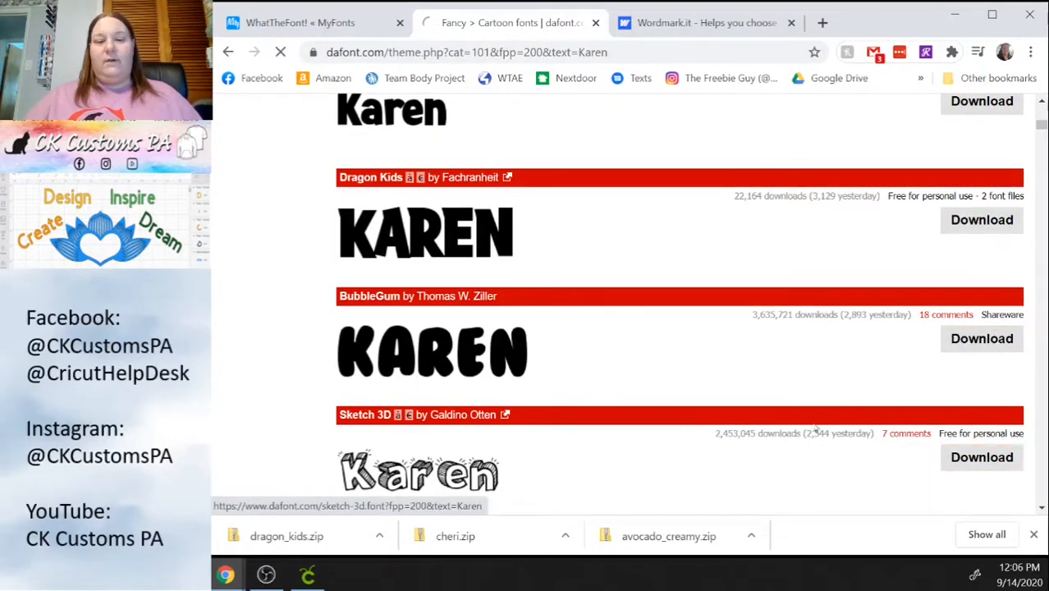
click(956, 346)
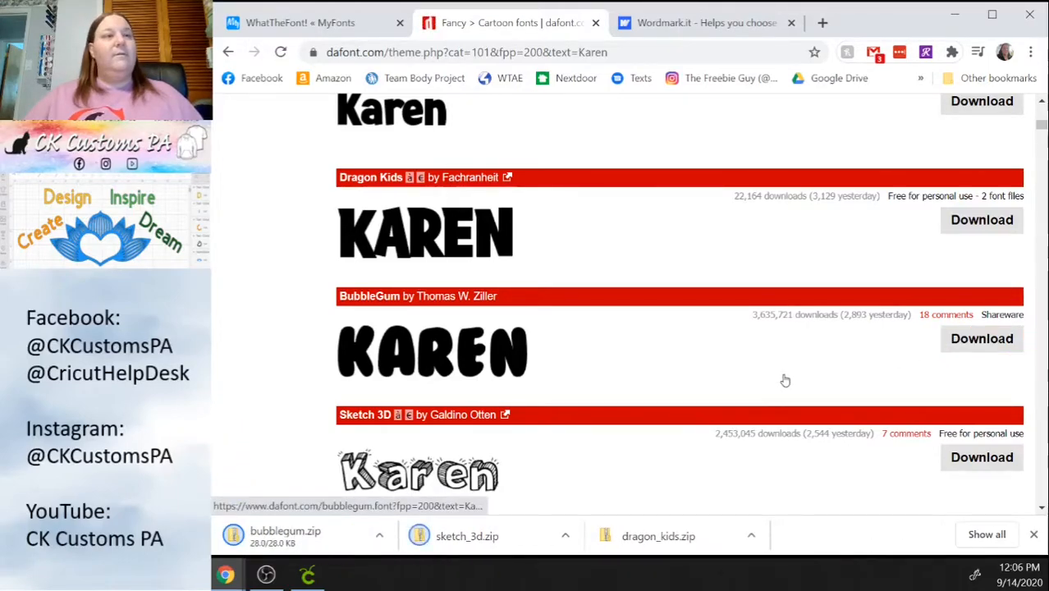
scroll(785, 380, down, 2)
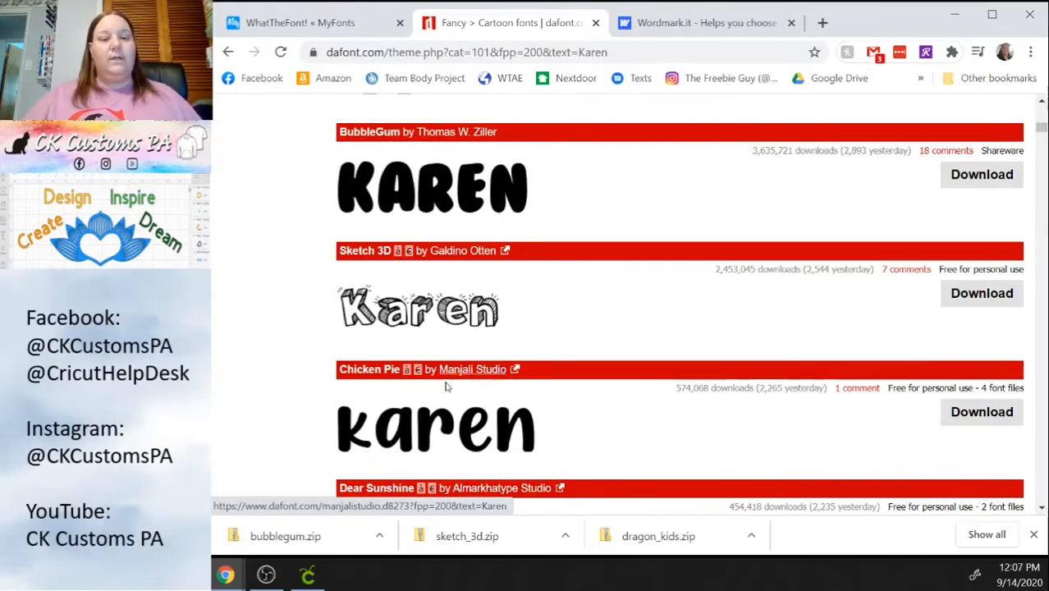
- Switch to File Explorer, go to the Downloads folder and open the bubblegum.zip archive
click(954, 14)
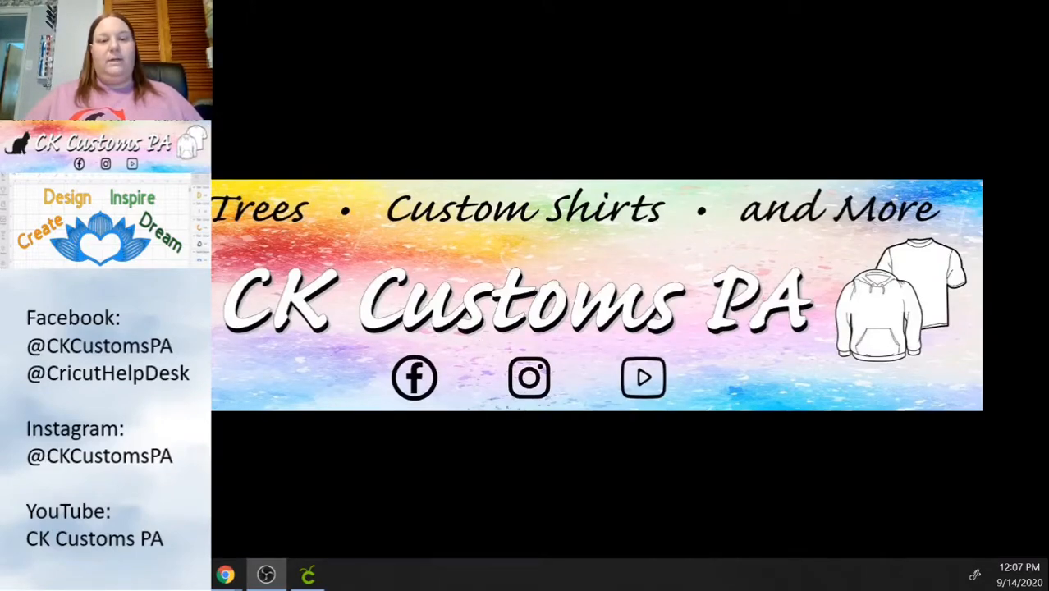
key(super+e)
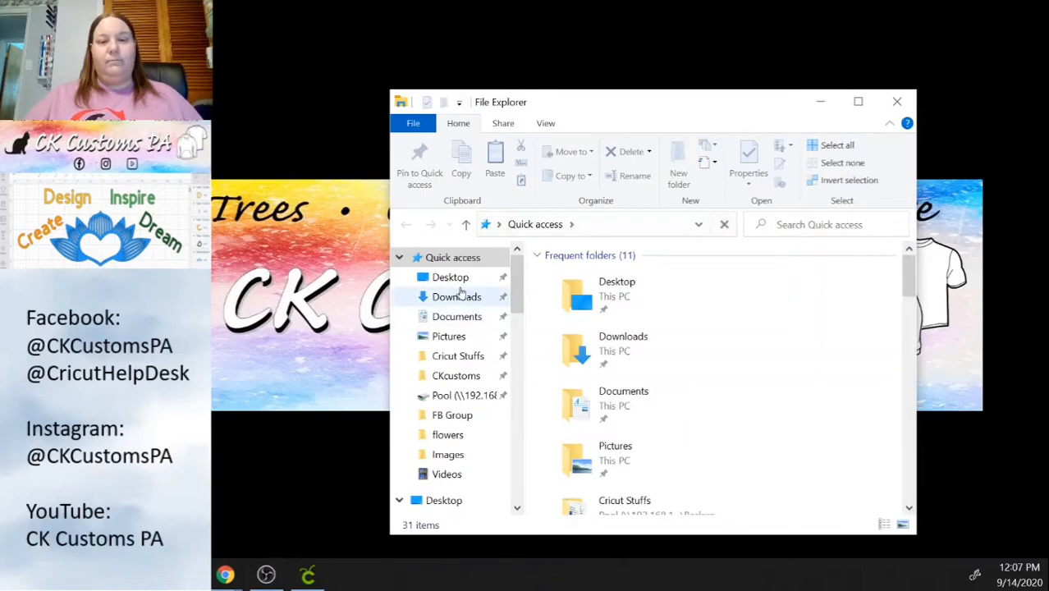
click(457, 297)
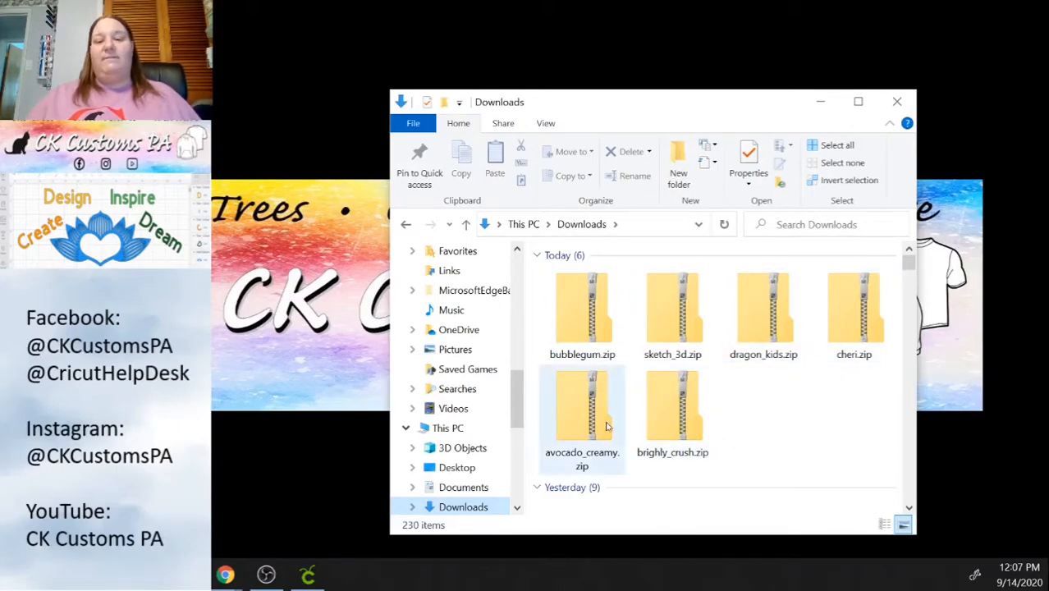
double_click(583, 309)
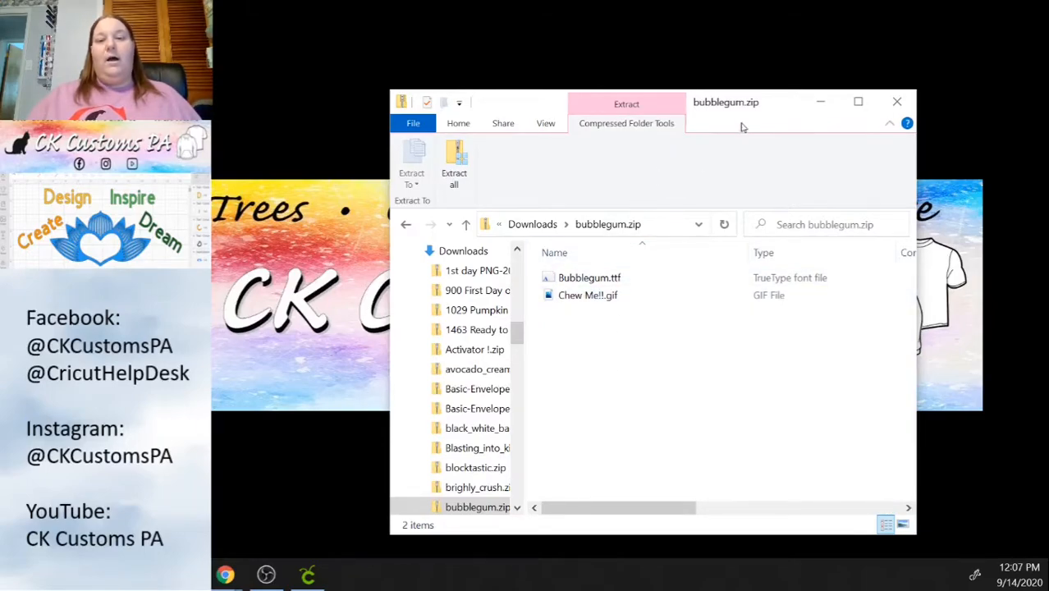
- Move the archive window aside and create a new desktop folder named "Fonts"
drag(754, 105, 598, 78)
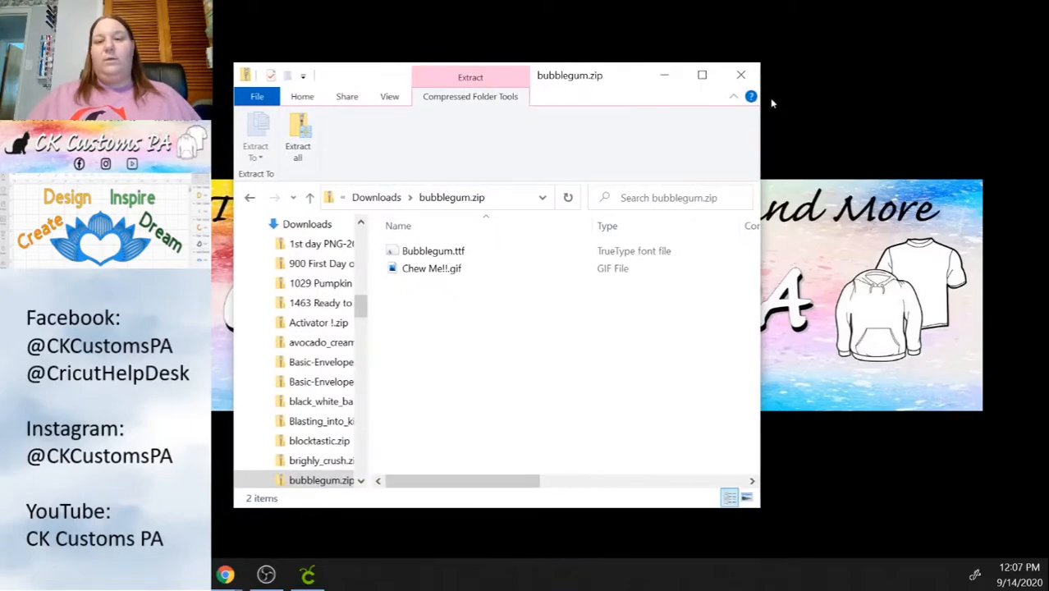
right_click(825, 94)
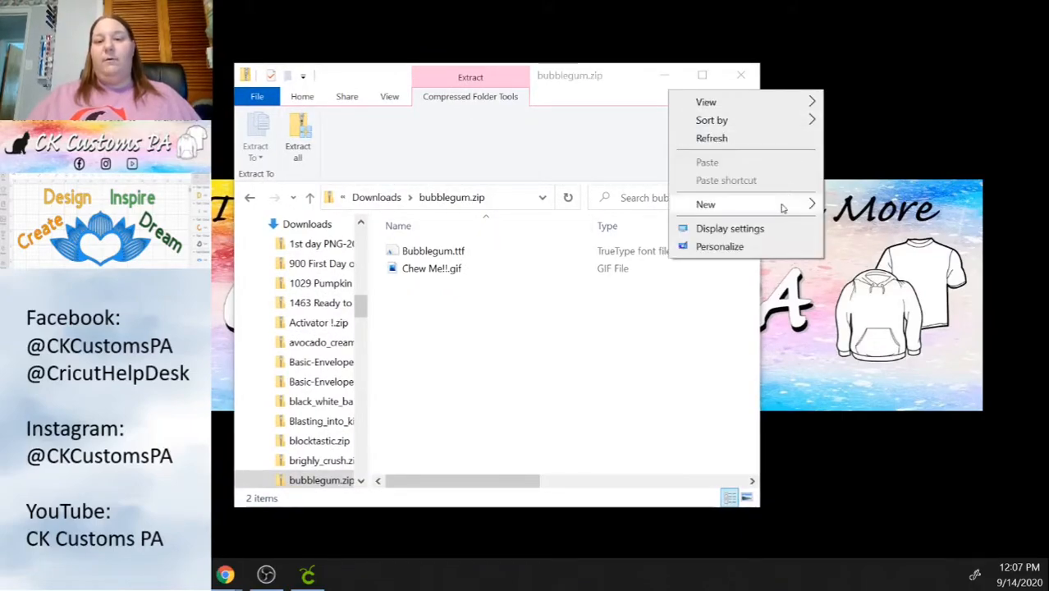
mouse_move(781, 214)
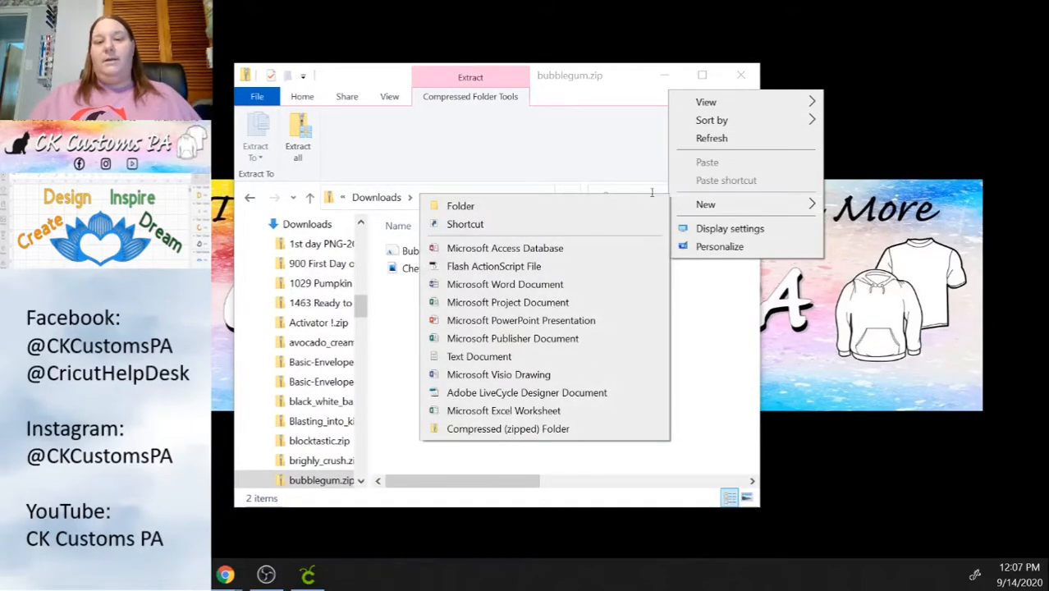
click(585, 205)
text(Fonts)
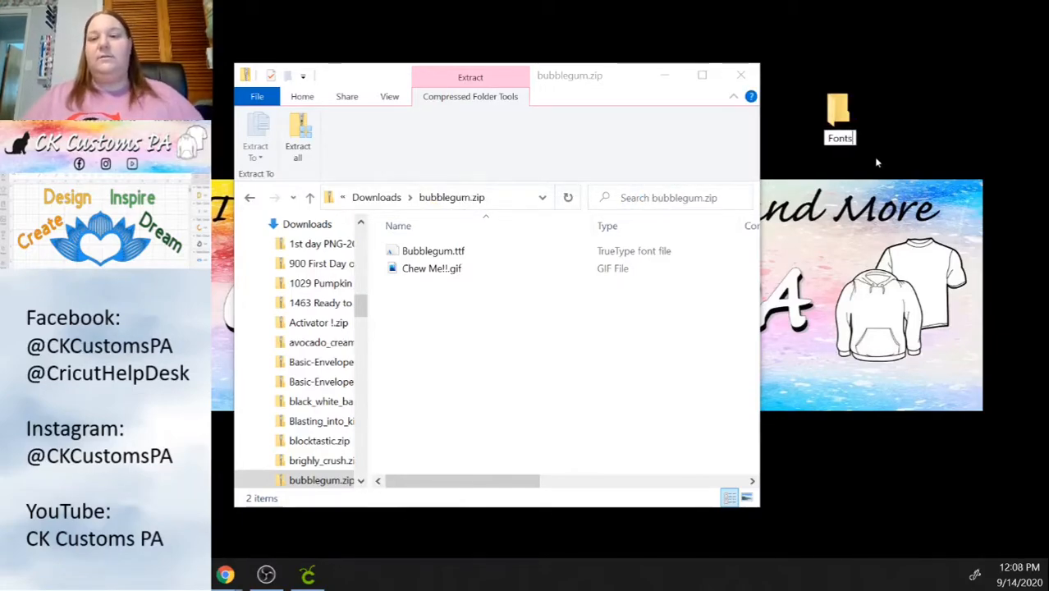
key(Return)
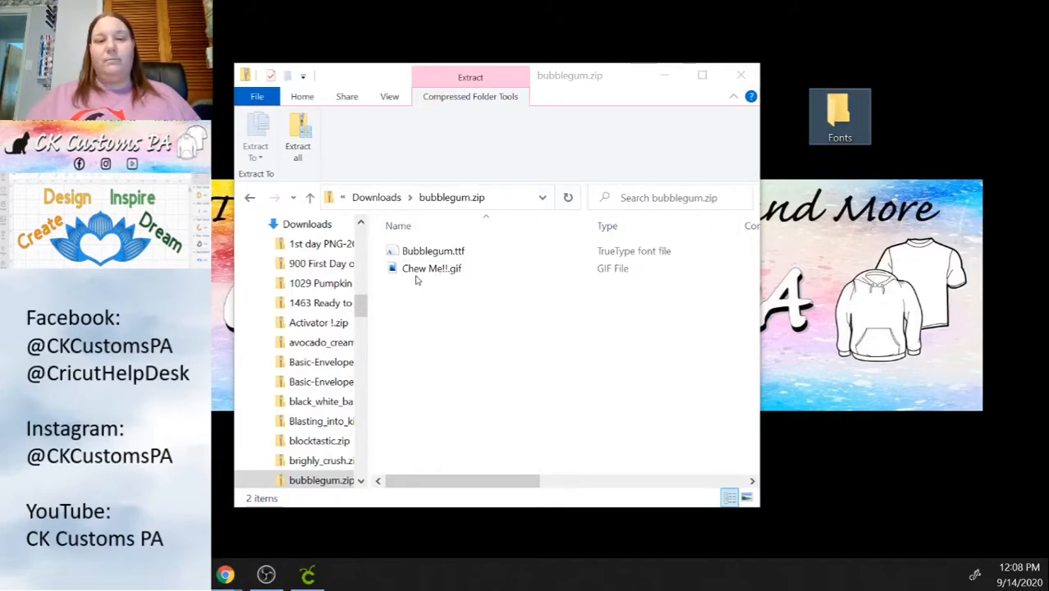
- Copy Bubblegum.ttf from the bubblegum.zip archive into the desktop Fonts folder
click(414, 253)
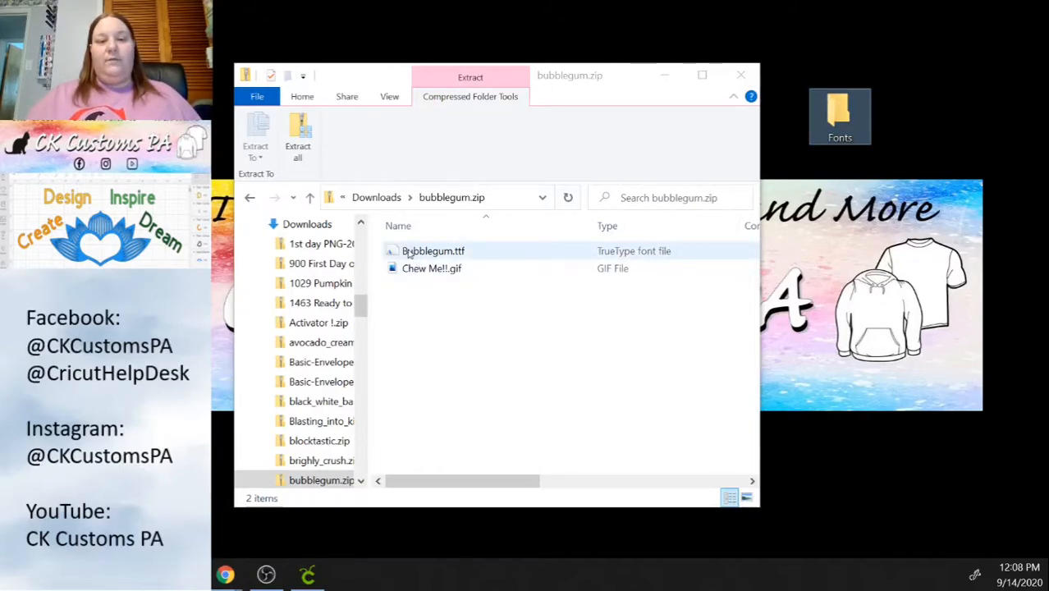
click(426, 256)
drag(426, 257, 592, 231)
drag(817, 175, 841, 123)
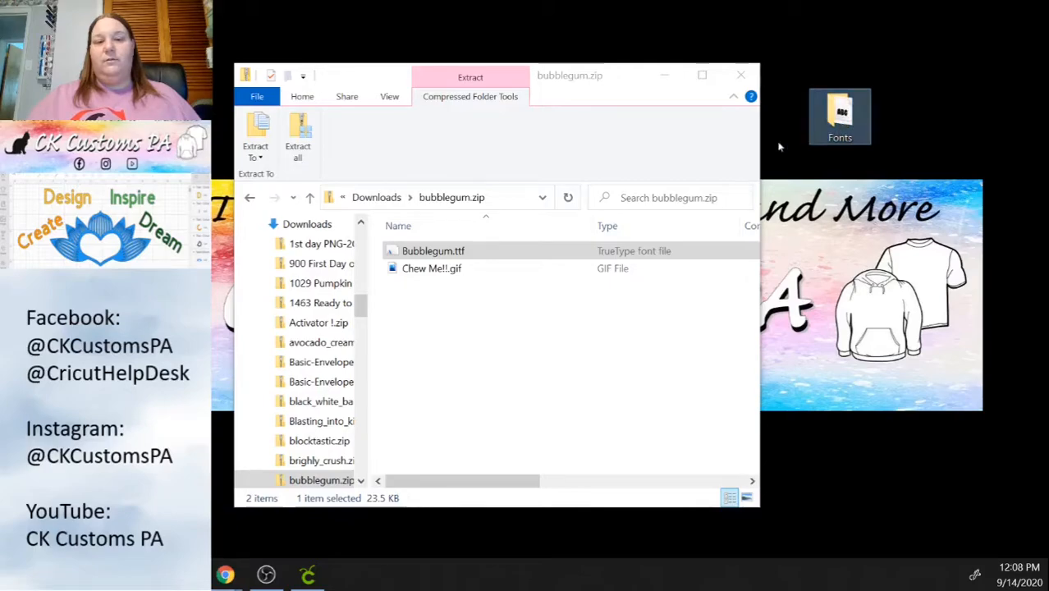
- Return to Downloads, open sketch_3d.zip and copy Sketch 3D.otf into the desktop Fonts folder
click(376, 197)
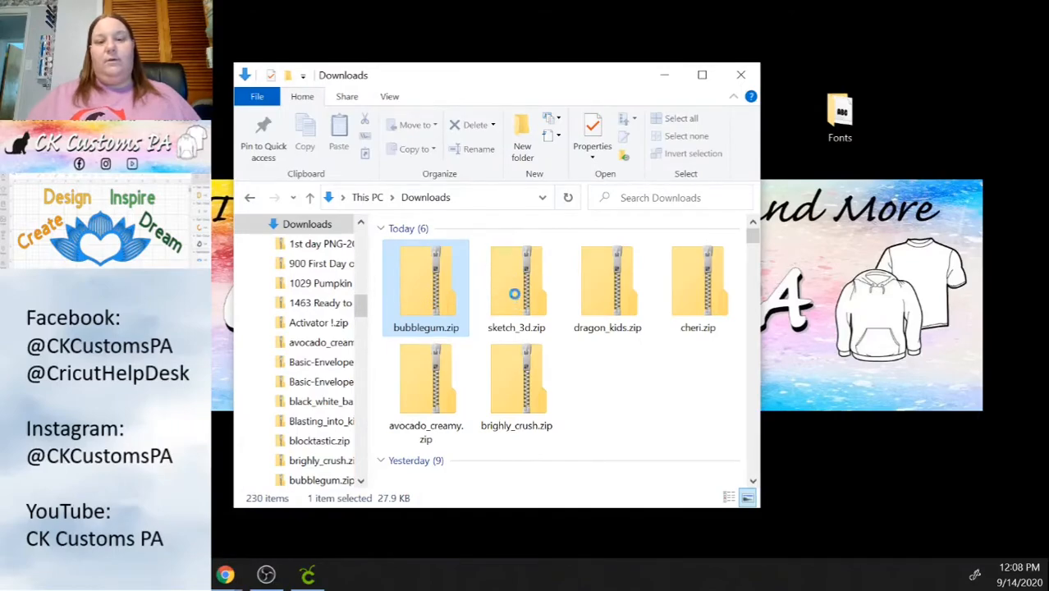
click(516, 294)
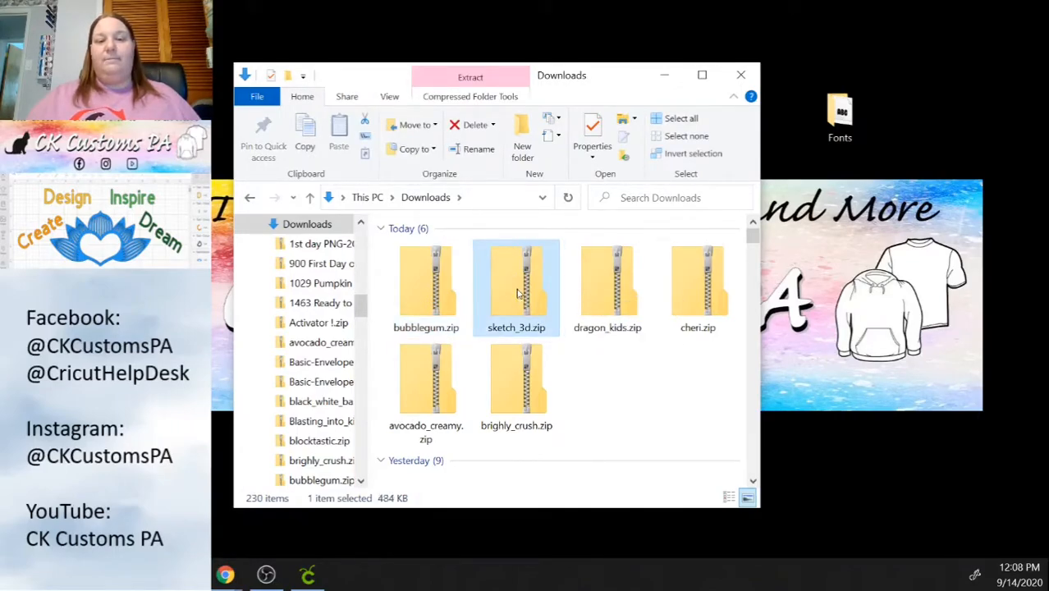
double_click(516, 288)
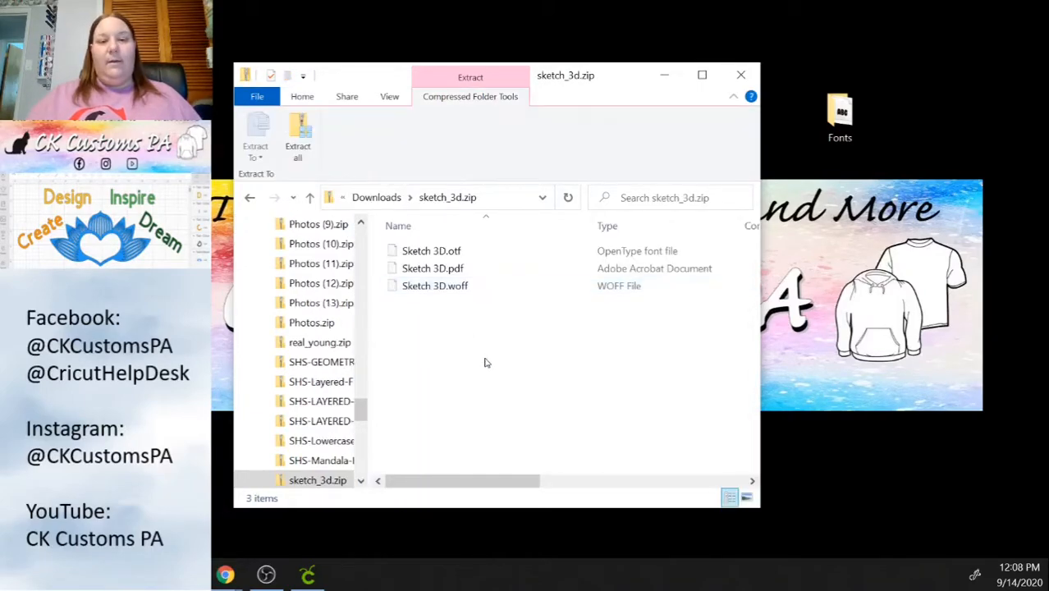
click(448, 257)
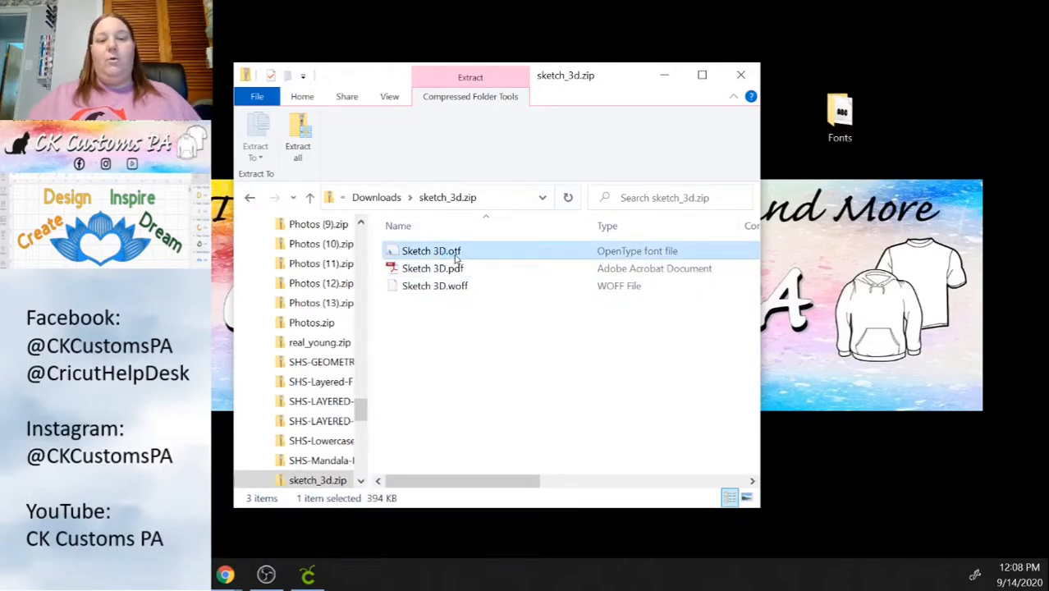
mouse_move(448, 257)
mouse_down()
mouse_move(553, 254)
mouse_move(818, 181)
mouse_move(831, 139)
mouse_move(845, 136)
mouse_up()
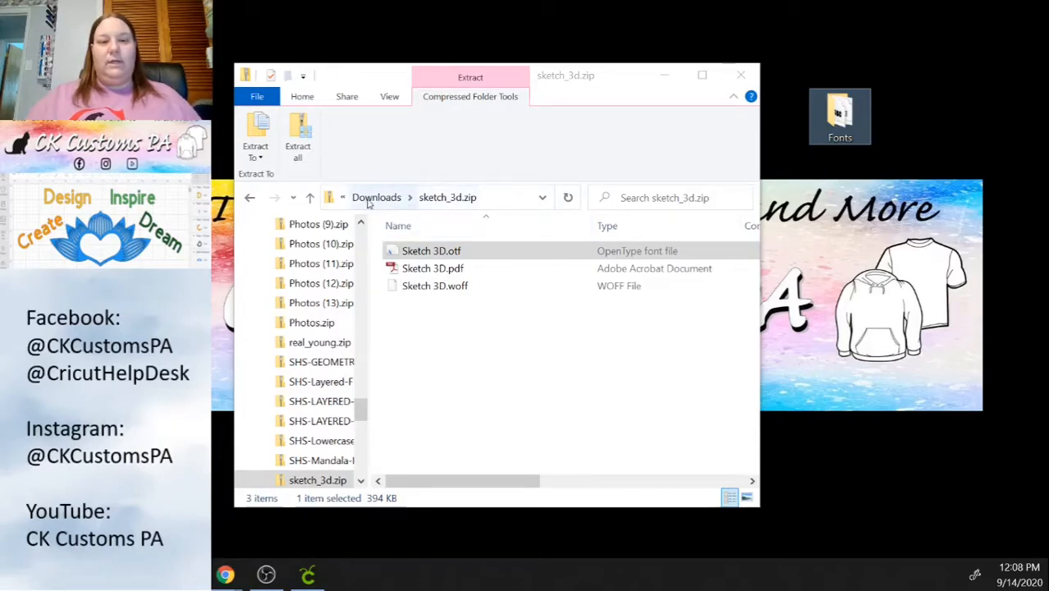
click(416, 252)
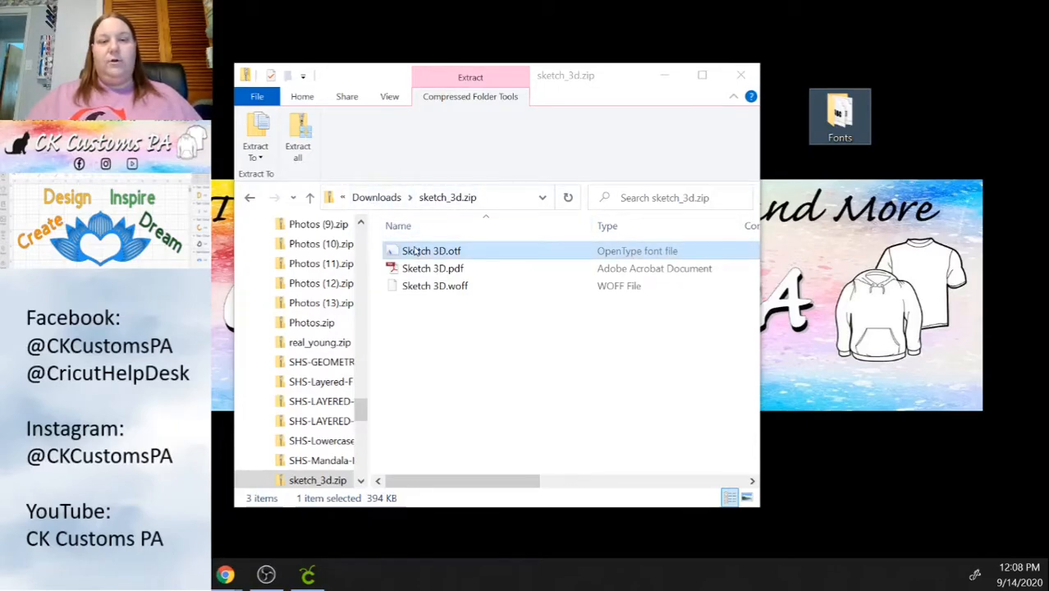
- Return to Downloads, open dragon_kids.zip and copy DRAGON KIDS.otf into the desktop Fonts folder
click(375, 197)
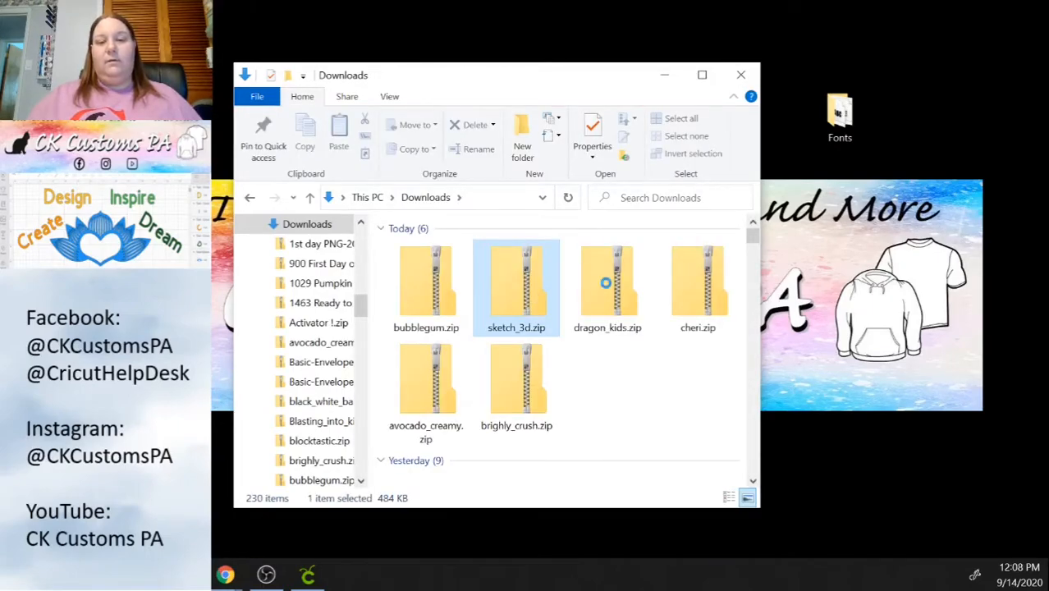
click(605, 284)
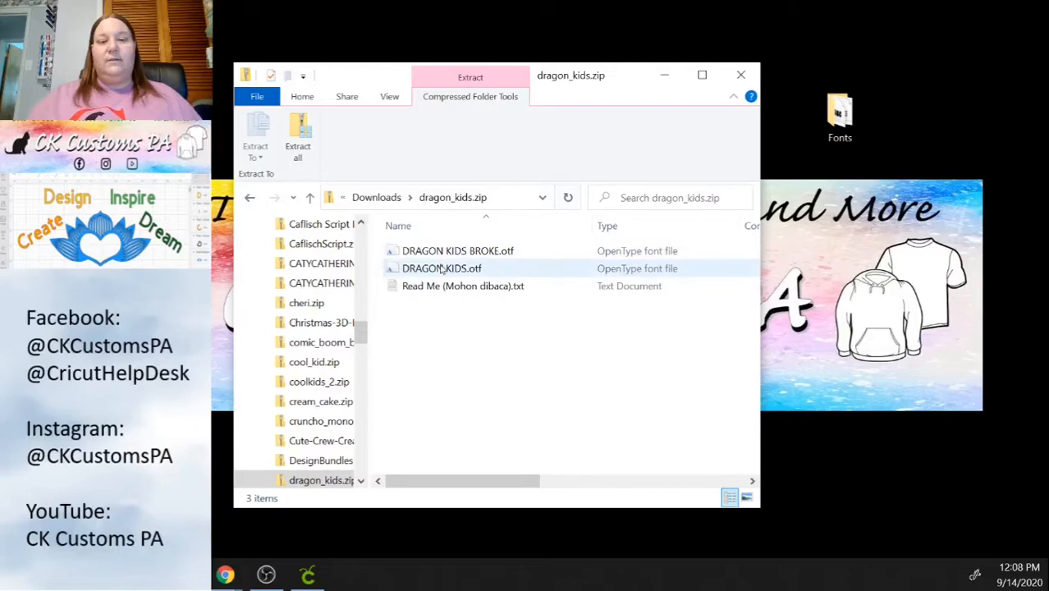
click(442, 269)
drag(843, 132, 844, 123)
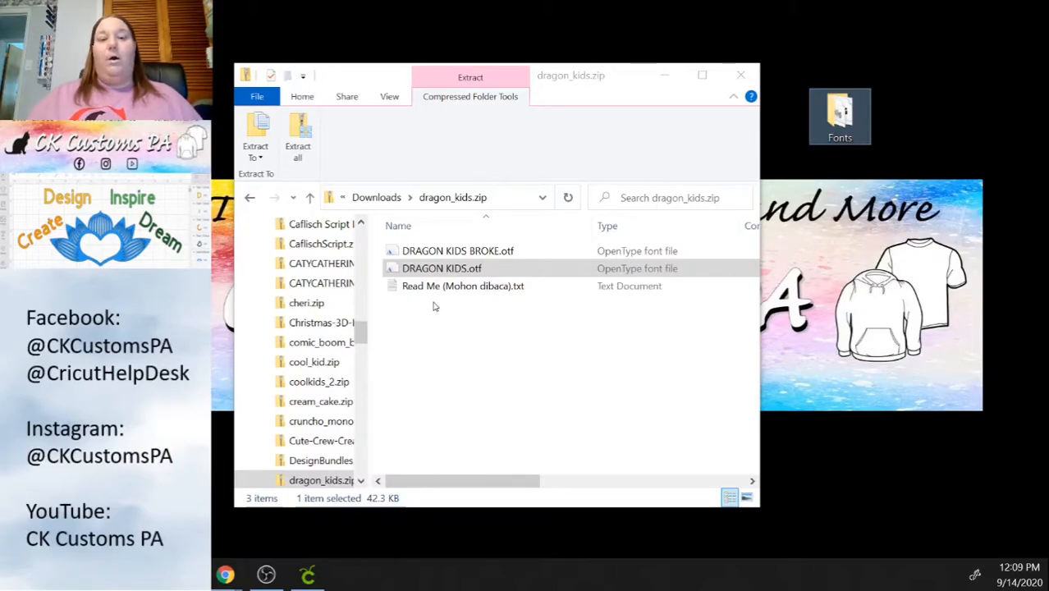
- Open cheri.zip from Downloads and copy both TrueType files, CHERI__.TTF and CHERL__.TTF, into the desktop Fonts folder
click(371, 203)
click(370, 201)
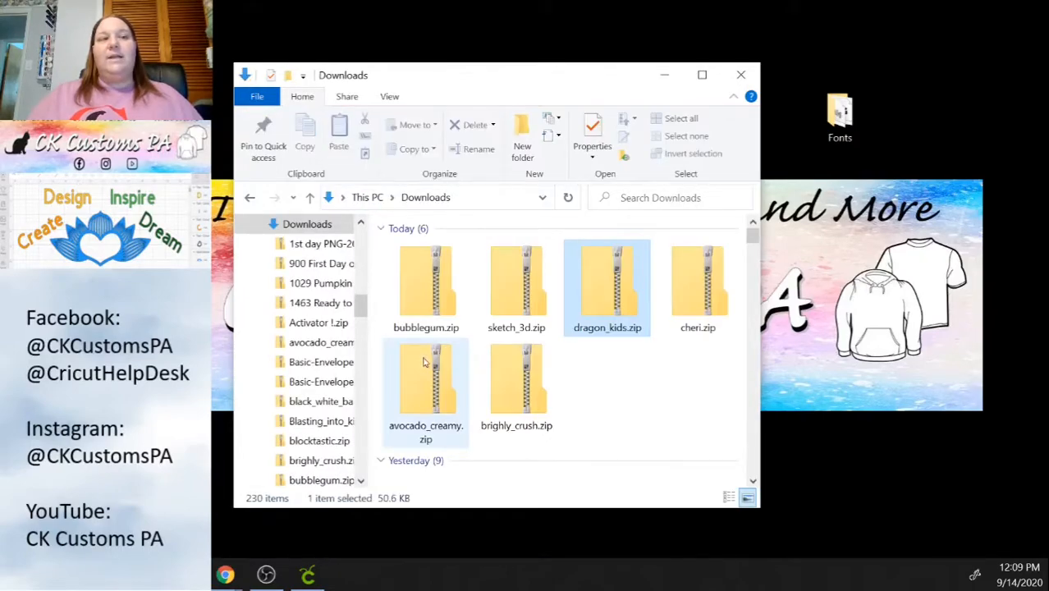
click(700, 287)
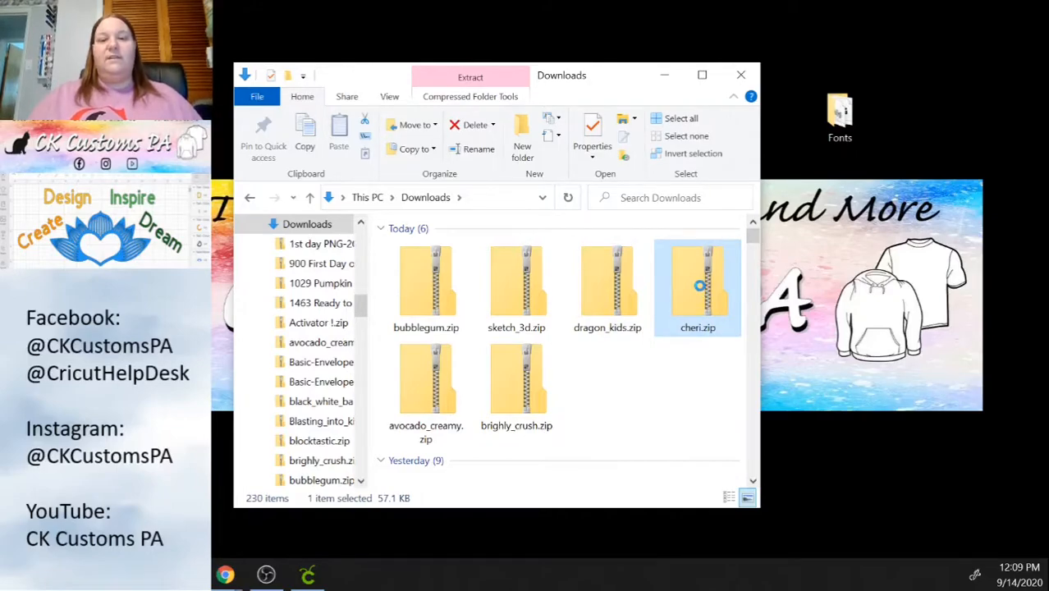
double_click(700, 285)
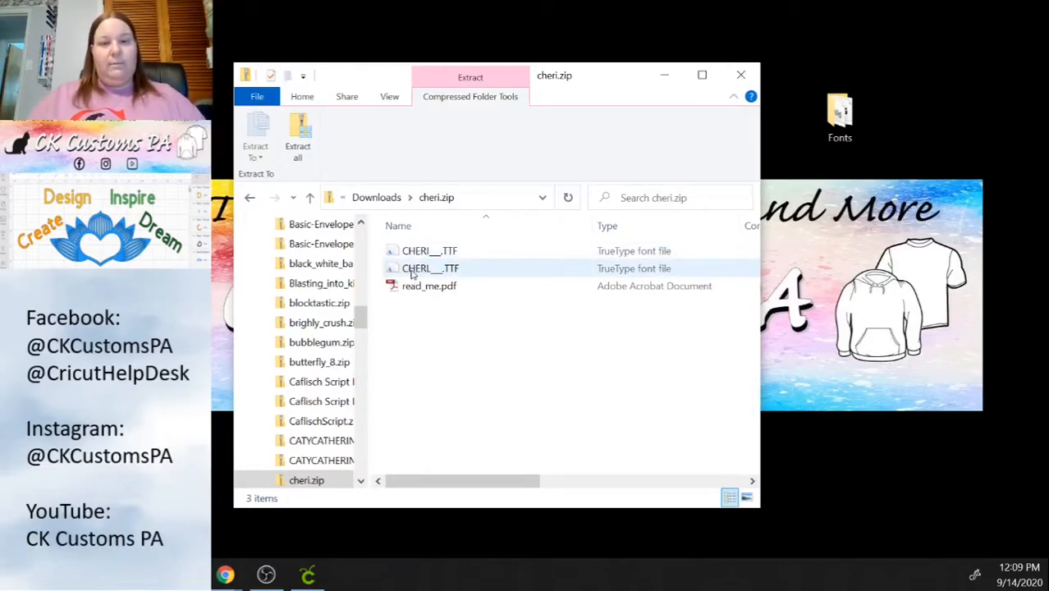
click(413, 274)
ctrl+click(414, 252)
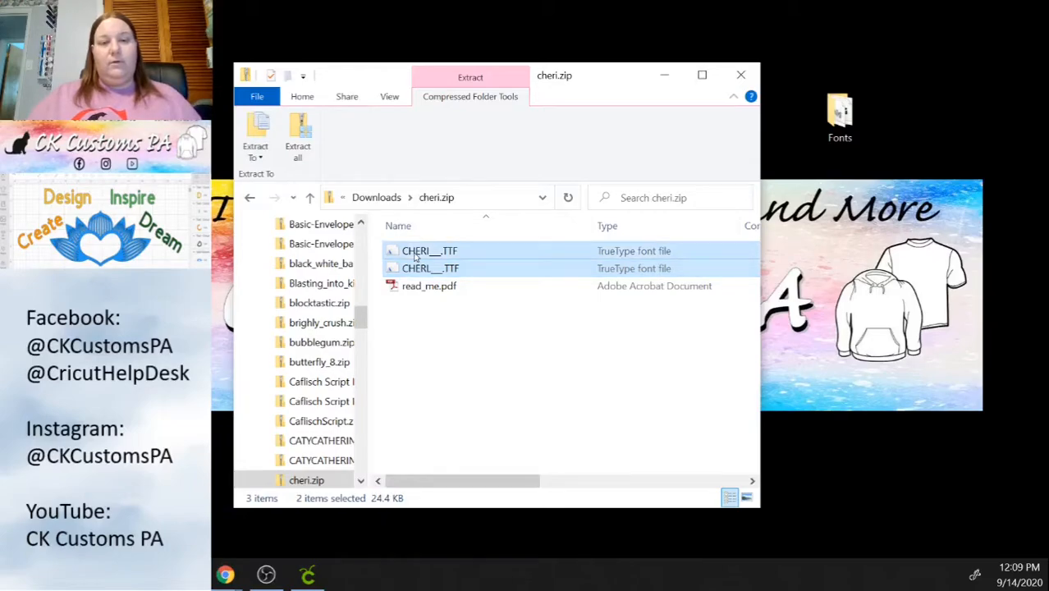
drag(784, 184, 837, 110)
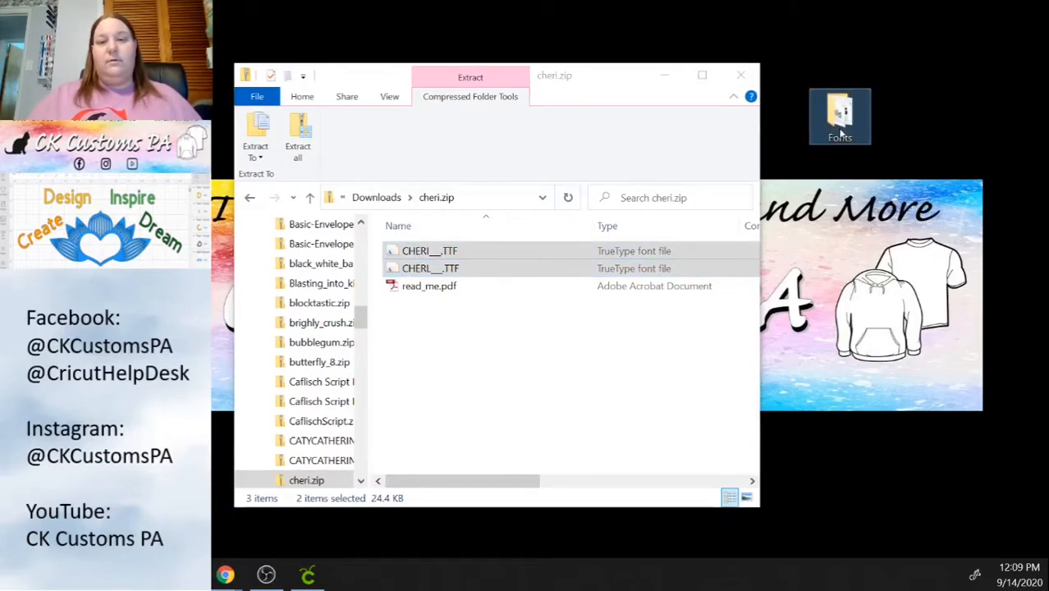
click(451, 352)
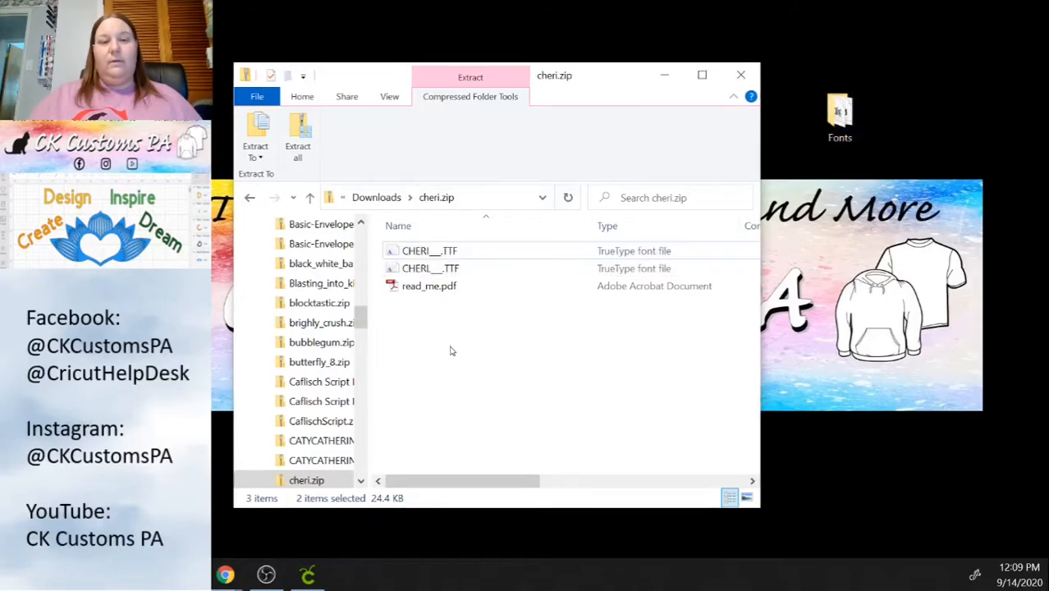
- Open avocado_creamy.zip from Downloads and copy Avocado Creamy.otf into the desktop Fonts folder
click(382, 197)
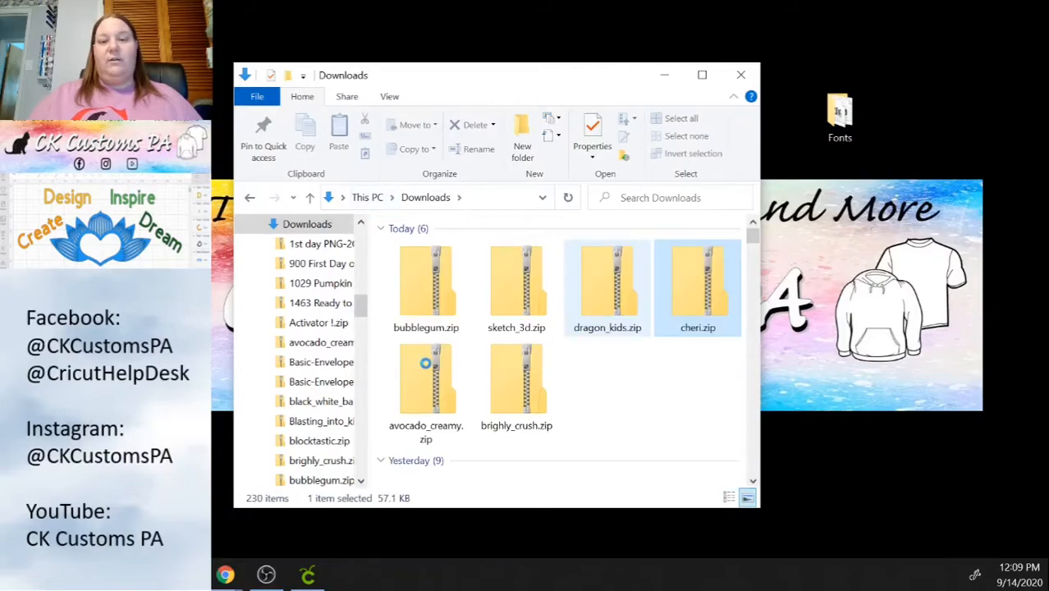
click(426, 398)
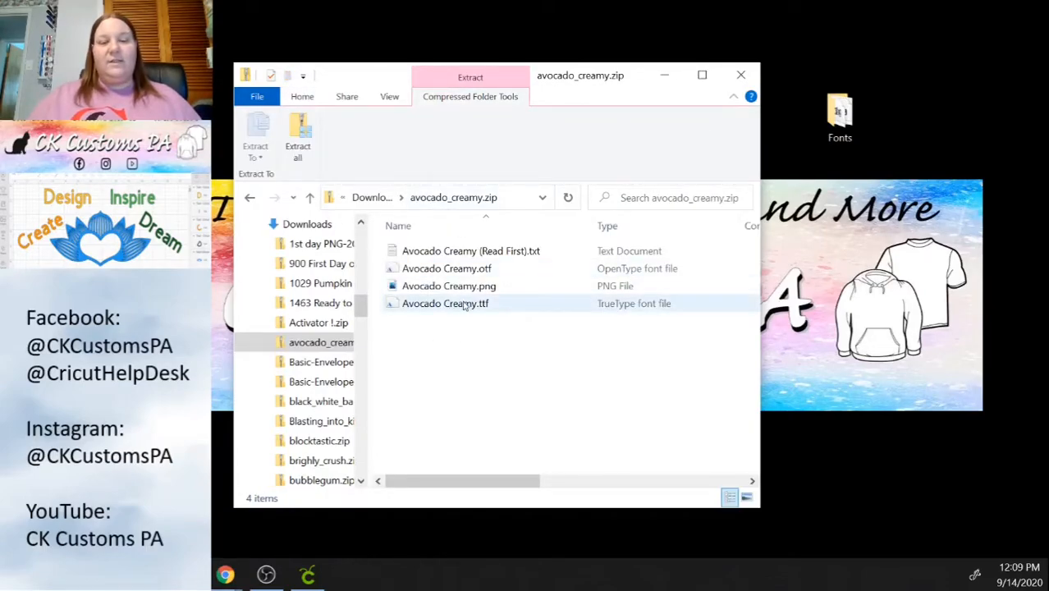
drag(462, 273, 757, 202)
drag(841, 129, 840, 128)
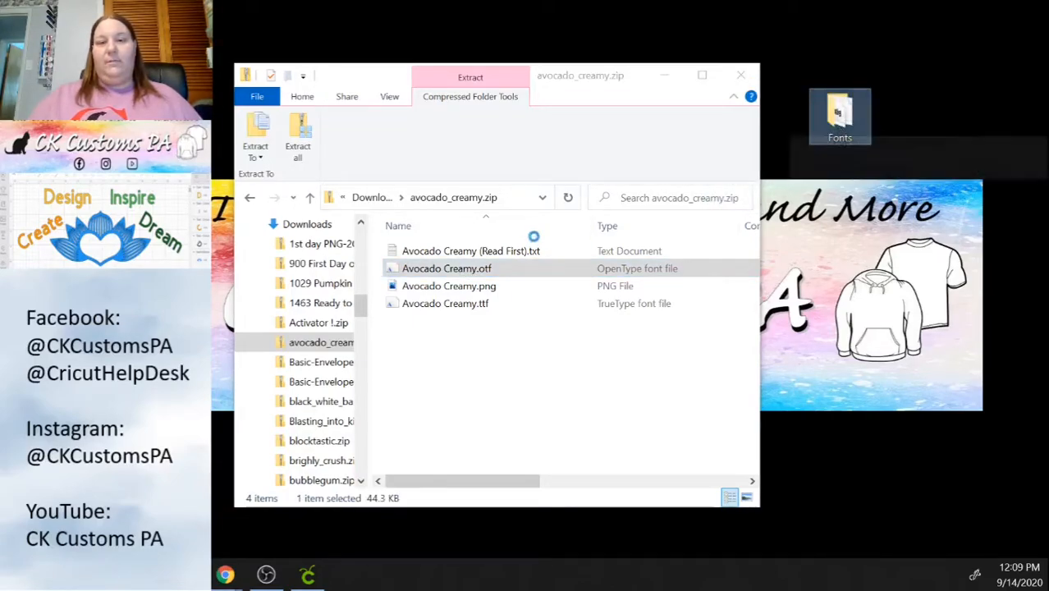
- Go back to Downloads, open brighly_crush.zip and copy Brightly Crush Shine.otf into the desktop Fonts folder
click(249, 201)
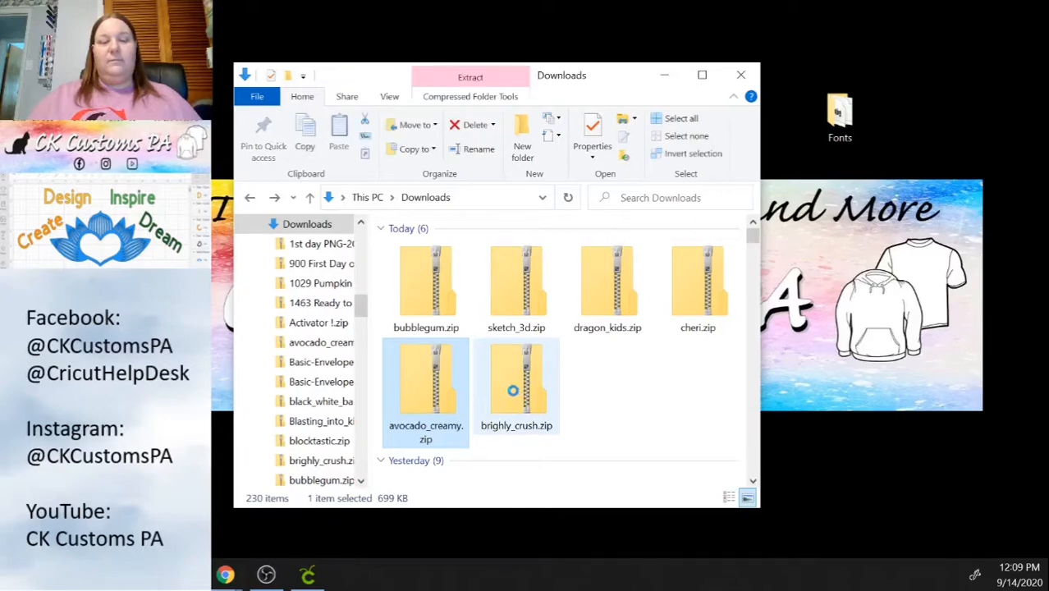
click(516, 391)
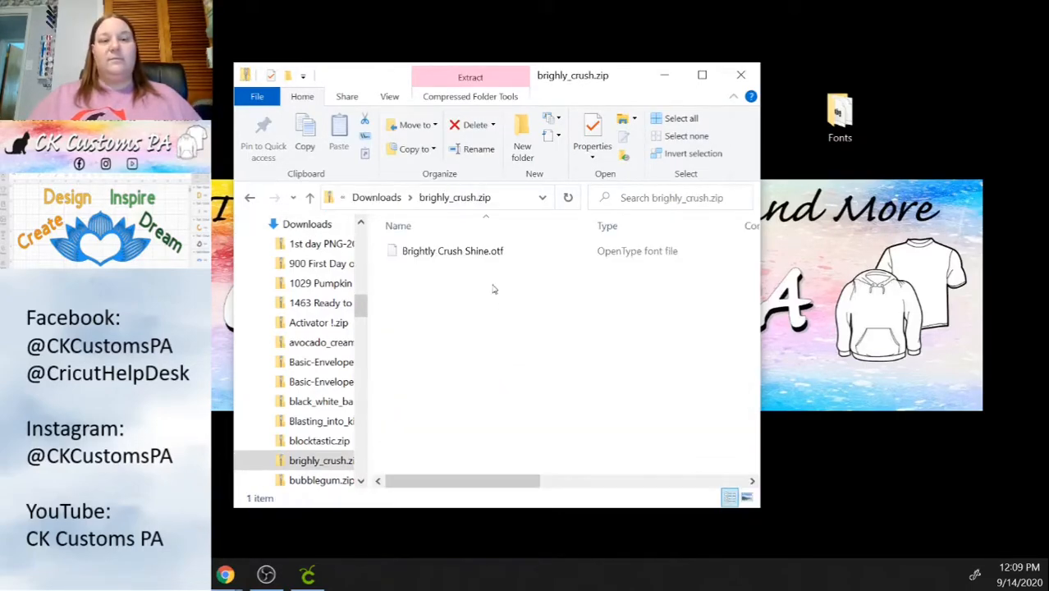
click(437, 256)
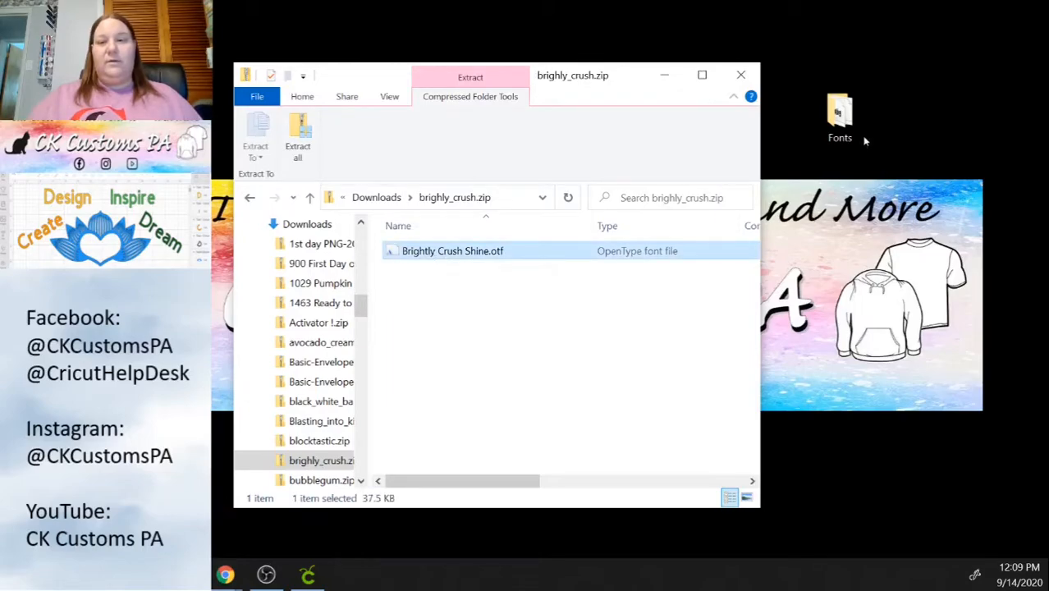
click(837, 115)
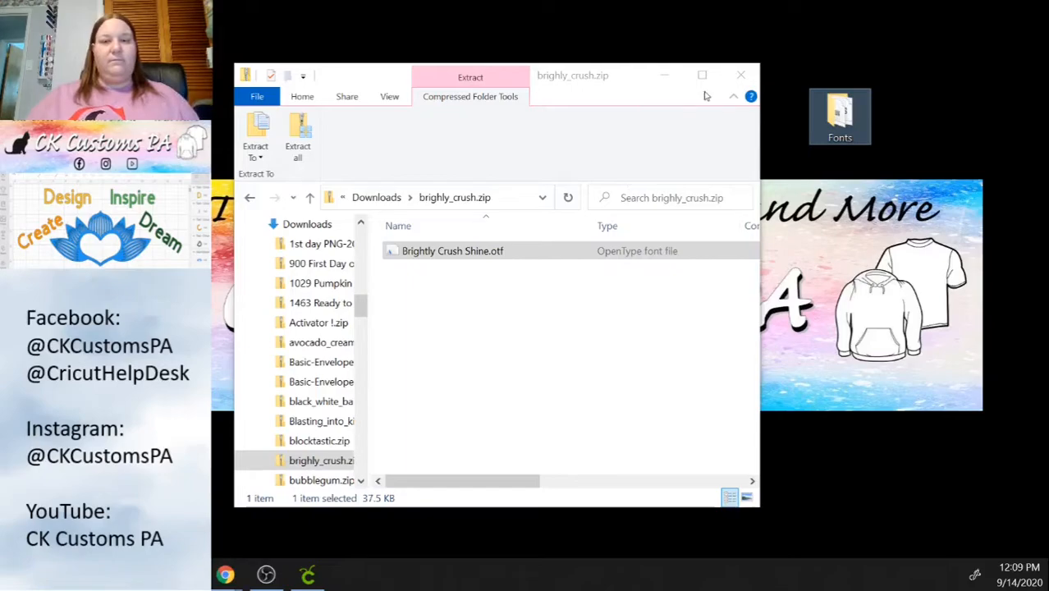
- Close the archive window, then open the desktop Fonts folder and reposition its window
click(740, 76)
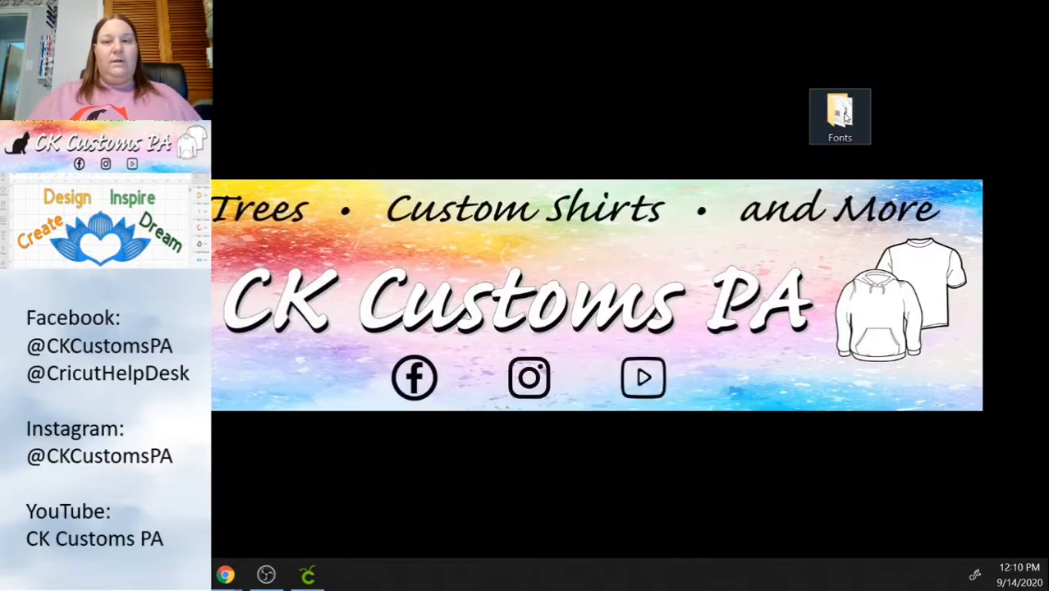
double_click(845, 117)
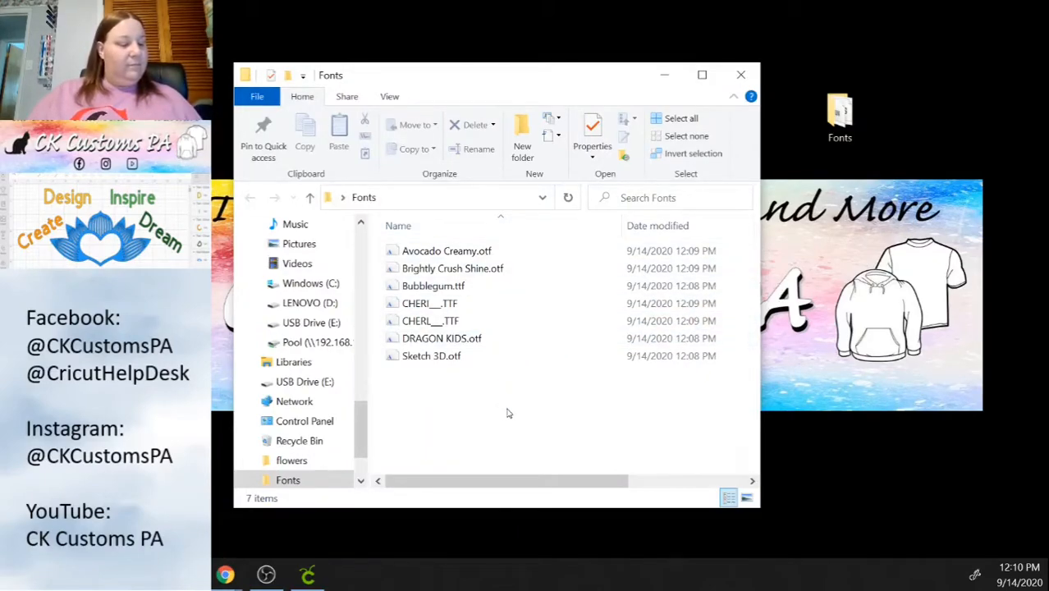
drag(522, 88, 627, 72)
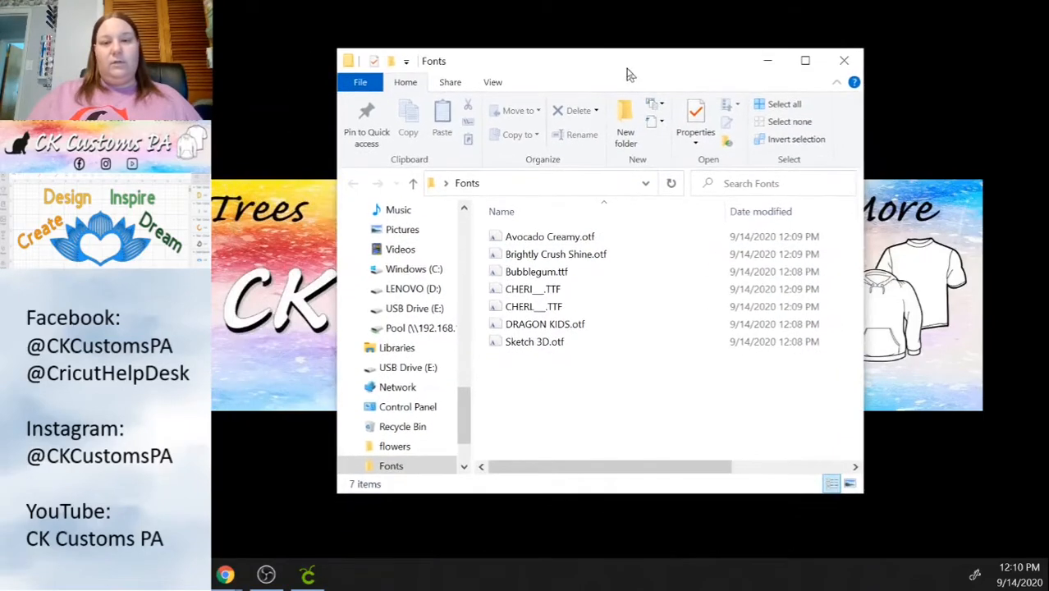
- Open the previews of CHERI__.TTF and CHERL__.TTF and arrange both preview windows for comparison
click(525, 292)
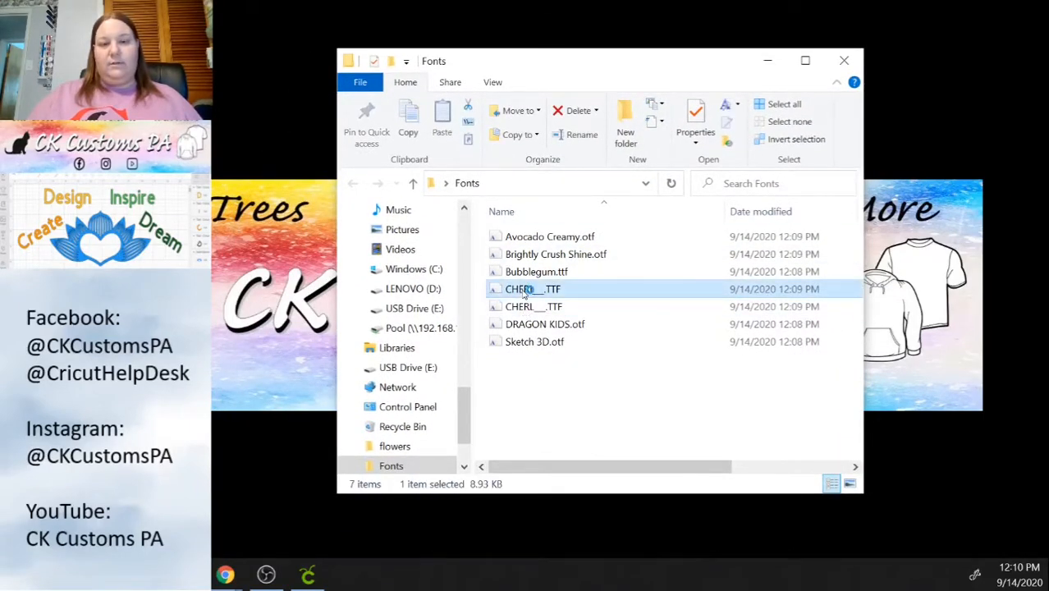
double_click(524, 292)
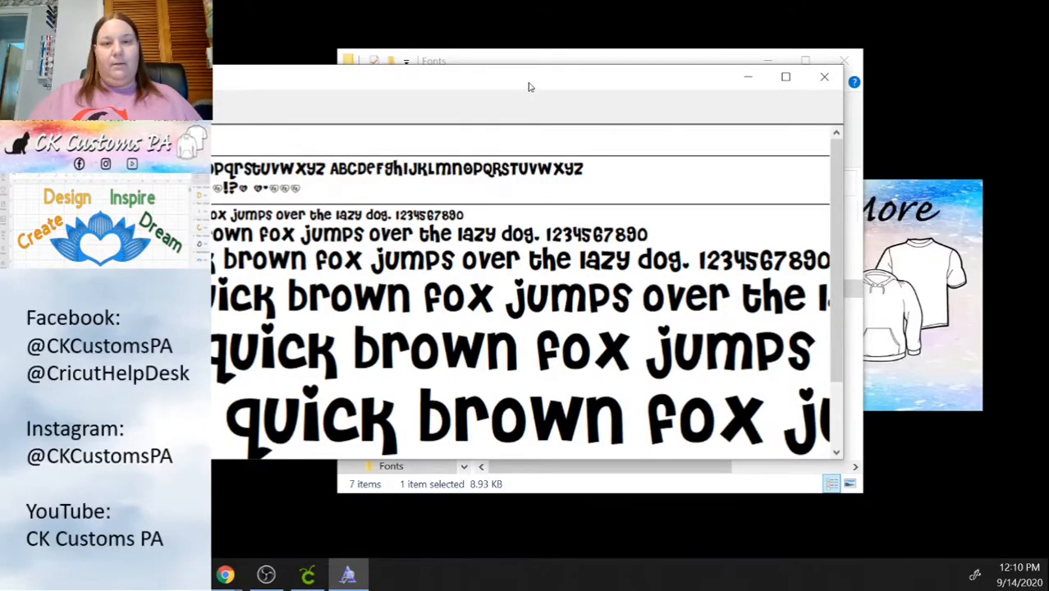
drag(529, 87, 562, 150)
click(569, 72)
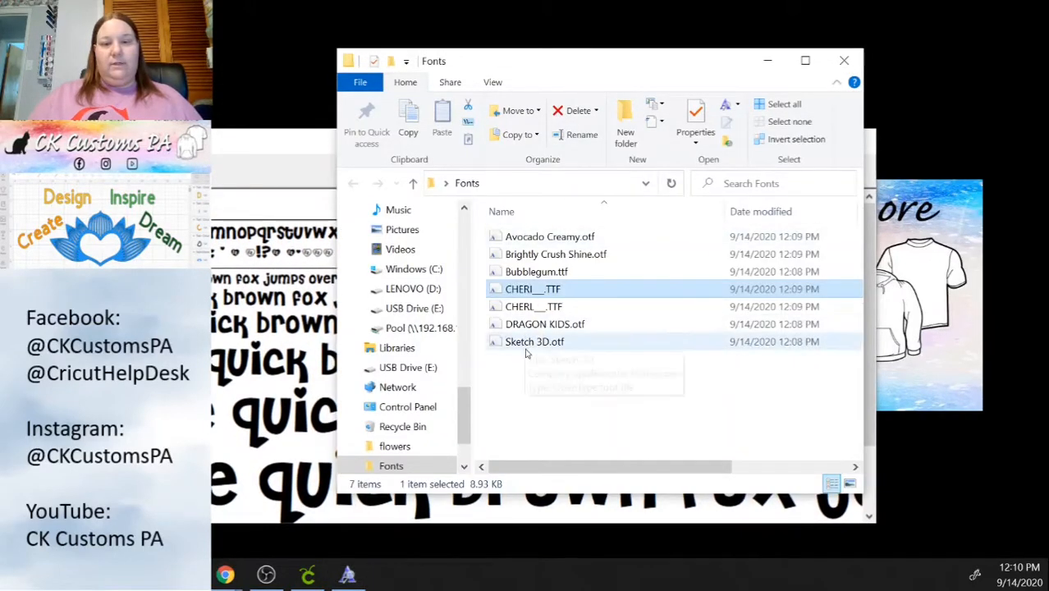
double_click(523, 307)
drag(302, 20, 567, 28)
drag(261, 146, 487, 148)
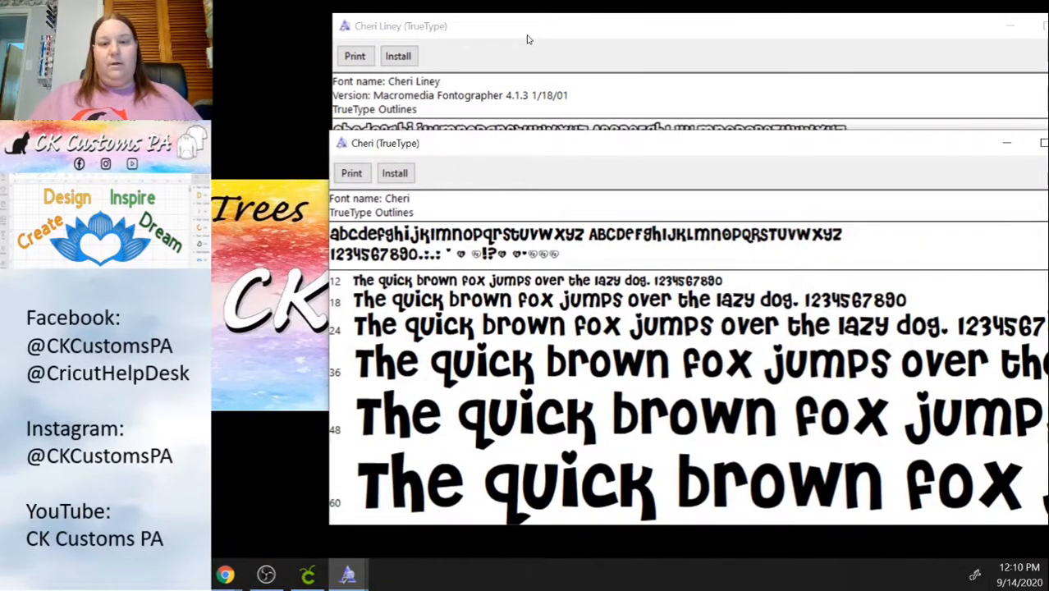
- Examine the Cheri Liney preview against the Cheri preview, then close both preview windows
click(527, 39)
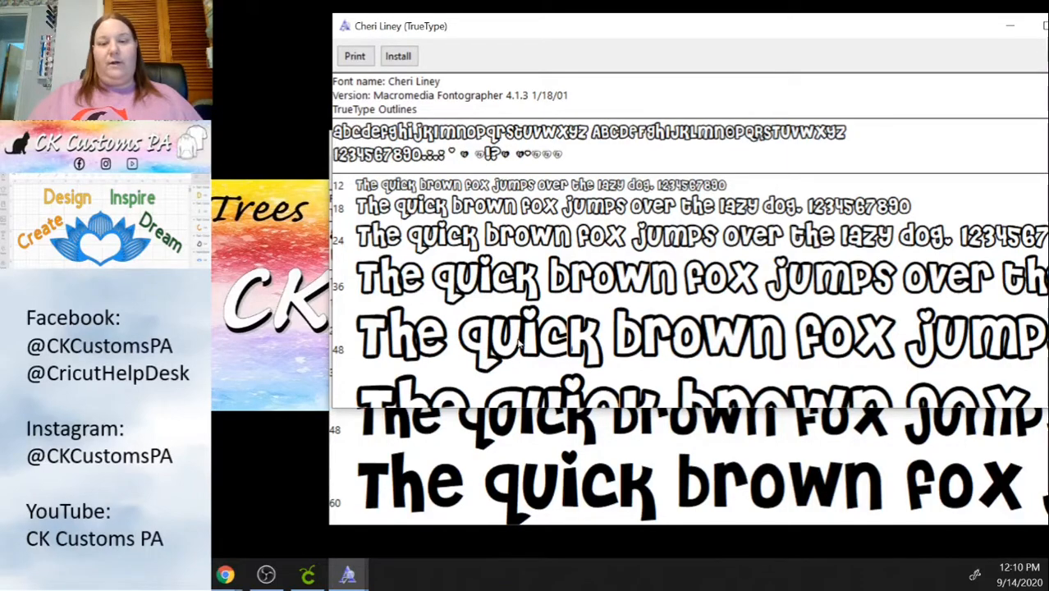
drag(787, 33, 700, 29)
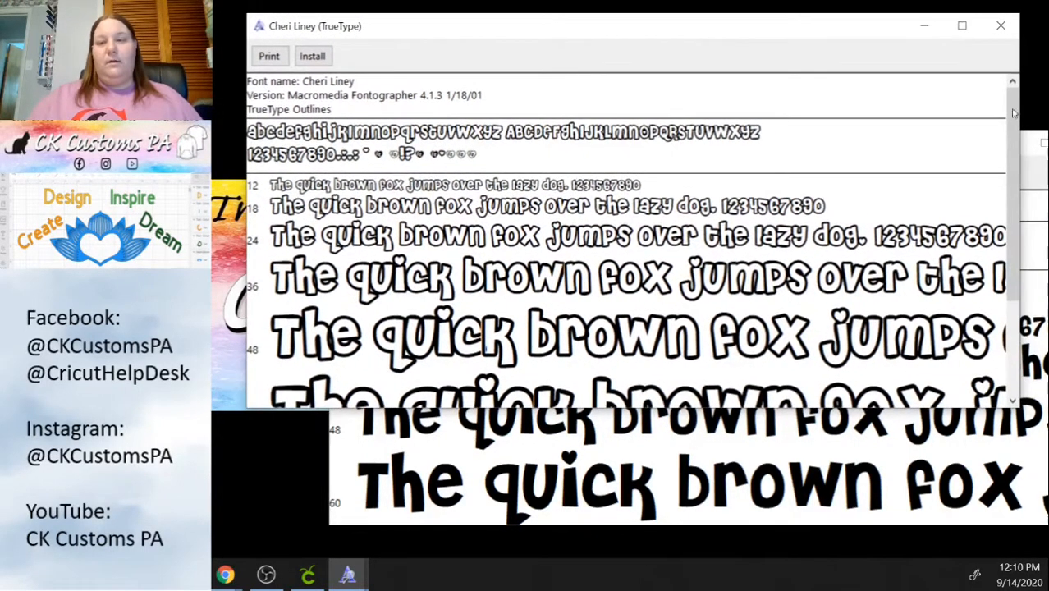
click(998, 27)
drag(809, 153, 759, 159)
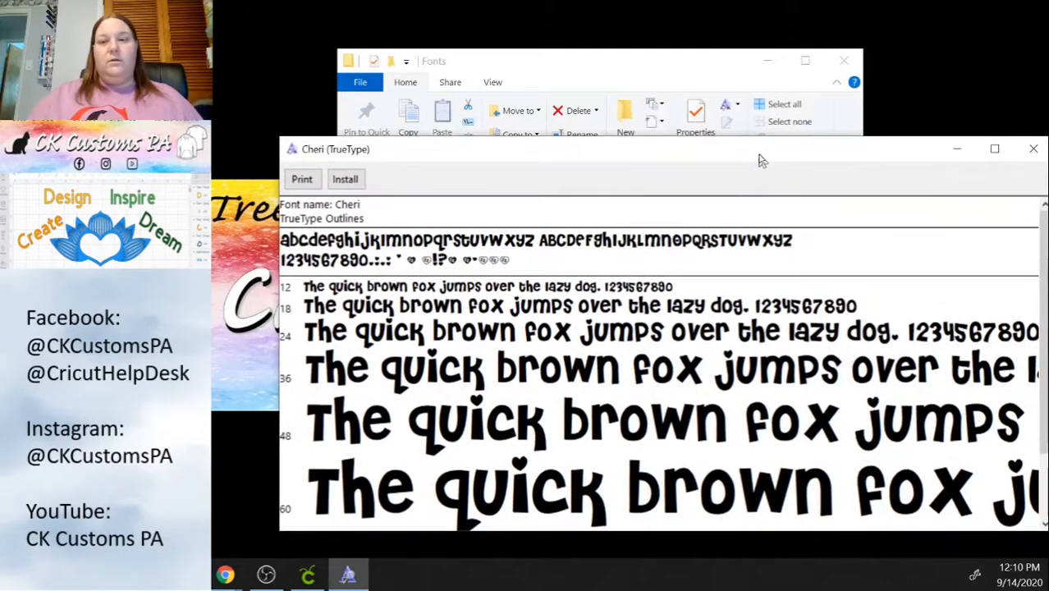
click(1026, 144)
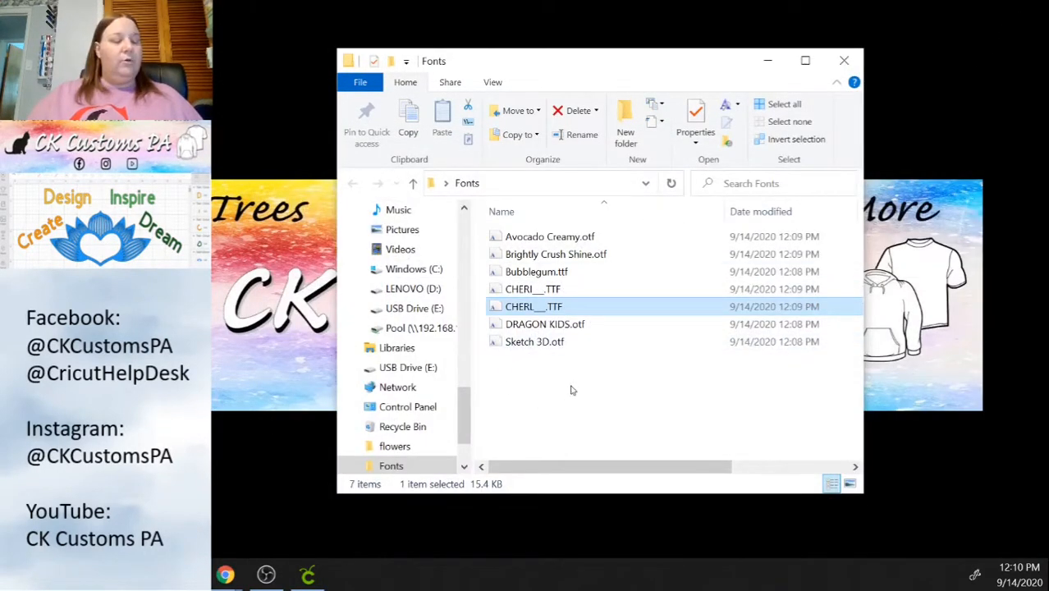
- Preview Avocado Creamy.otf, install the font and close its preview window
click(560, 240)
double_click(561, 241)
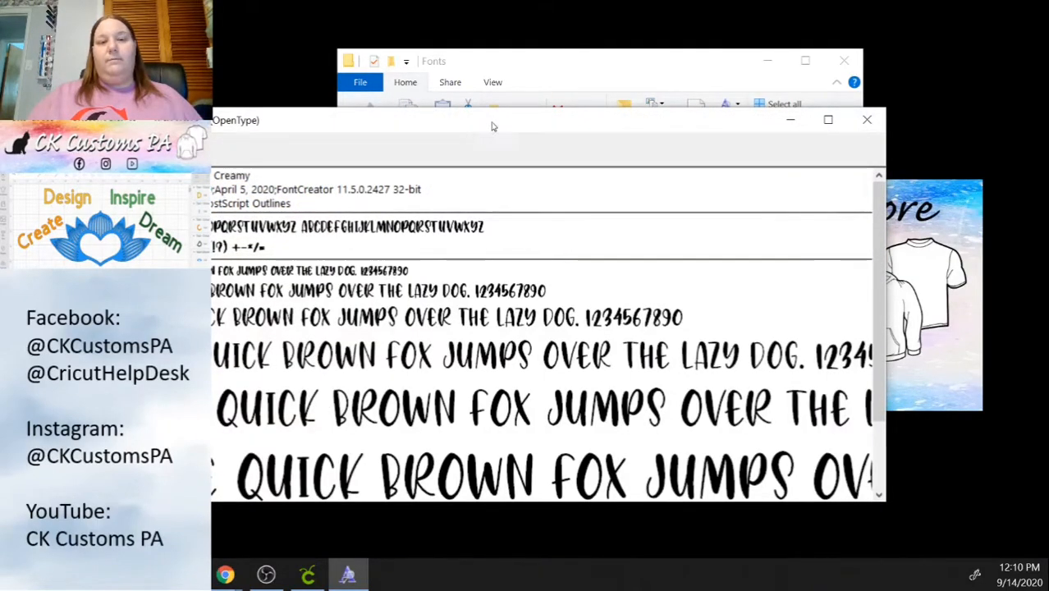
drag(580, 121, 755, 111)
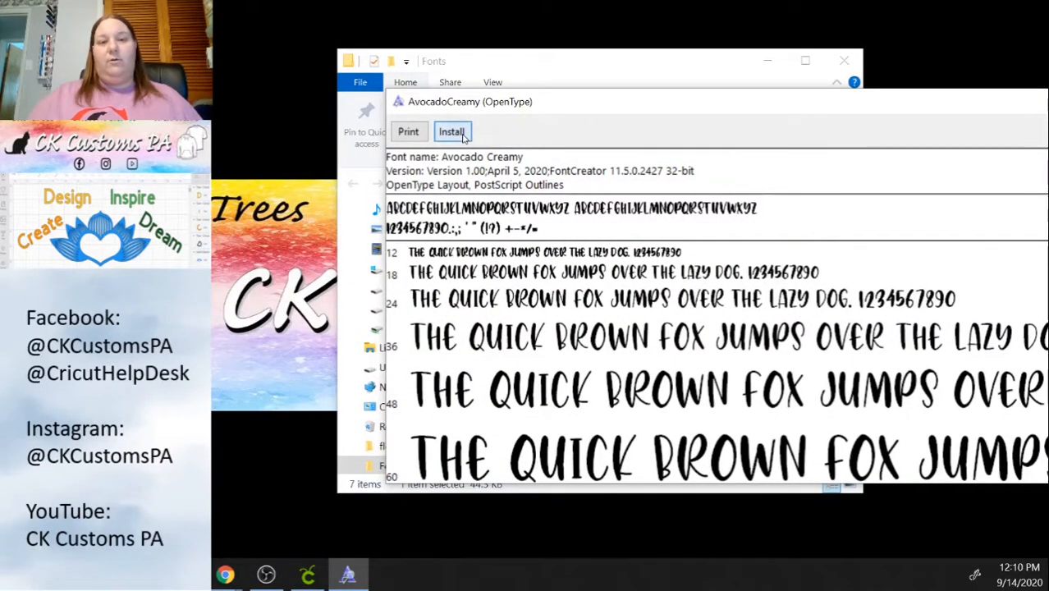
click(464, 134)
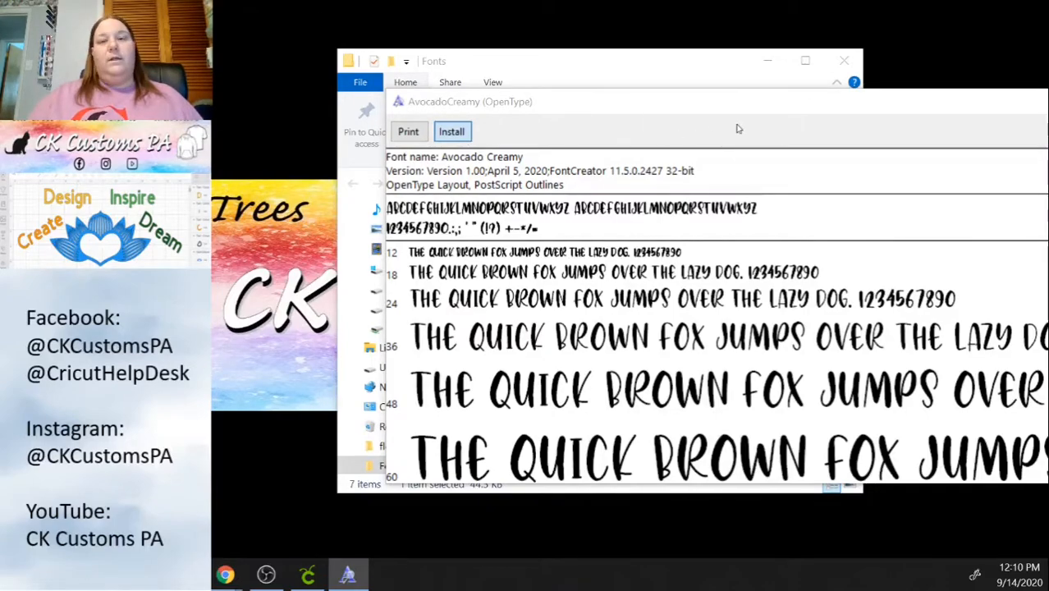
drag(785, 107, 613, 105)
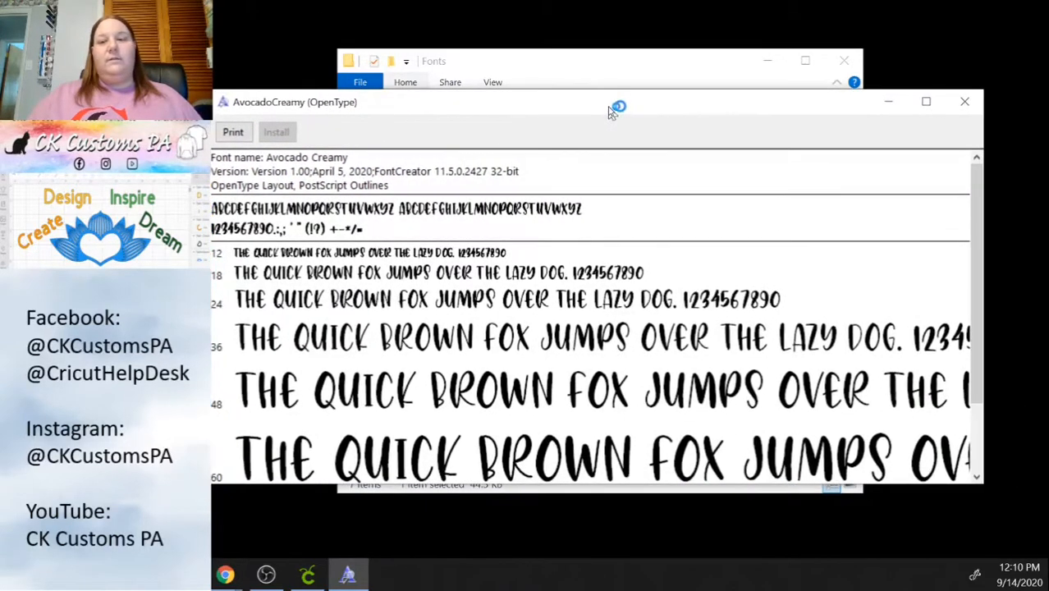
click(964, 103)
- Open the preview of Brightly Crush Shine.otf, install the font and close the preview
double_click(521, 255)
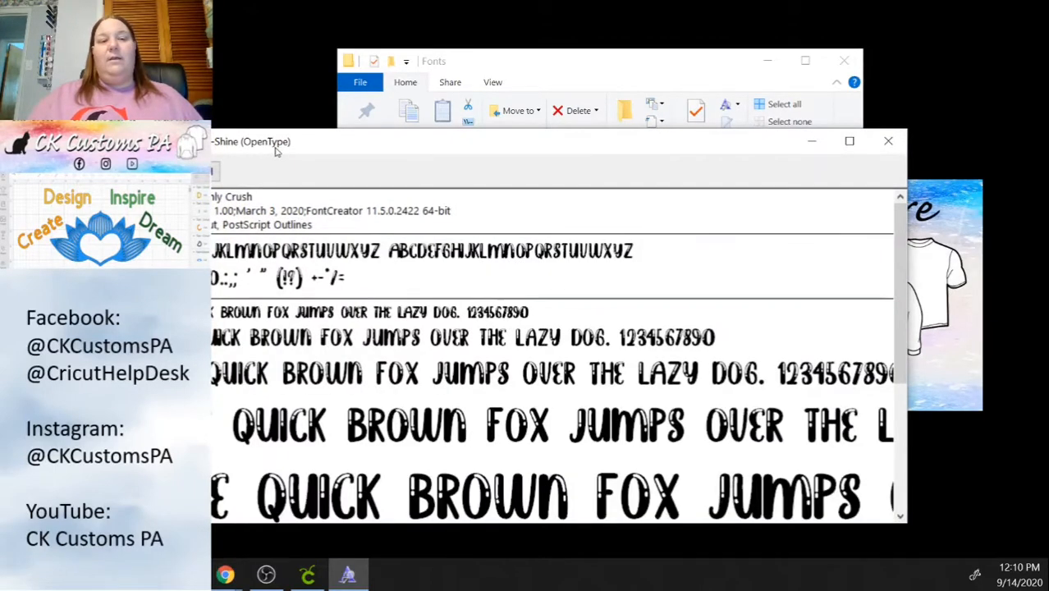
drag(277, 146, 501, 119)
click(441, 149)
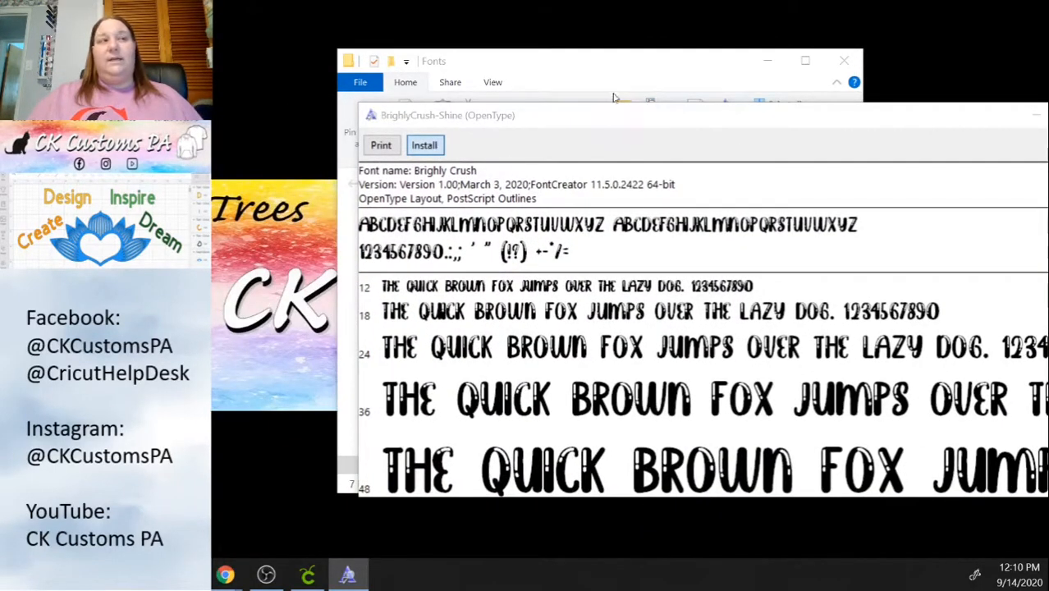
drag(835, 128, 709, 138)
click(985, 132)
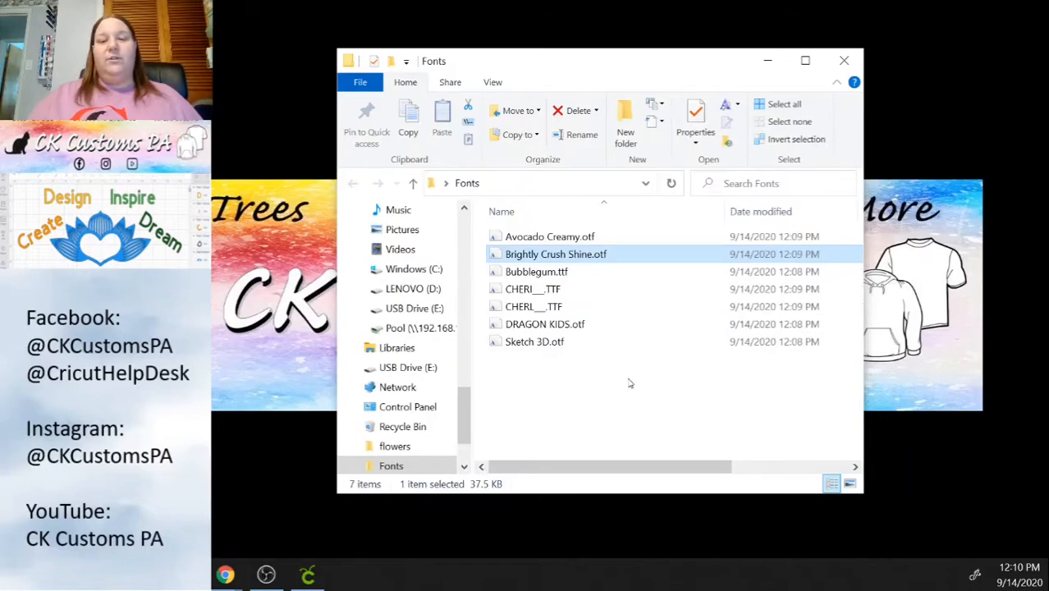
- Install all the font files in the Fonts folder together, declining replacement for all already installed fonts, and close the folder
click(572, 394)
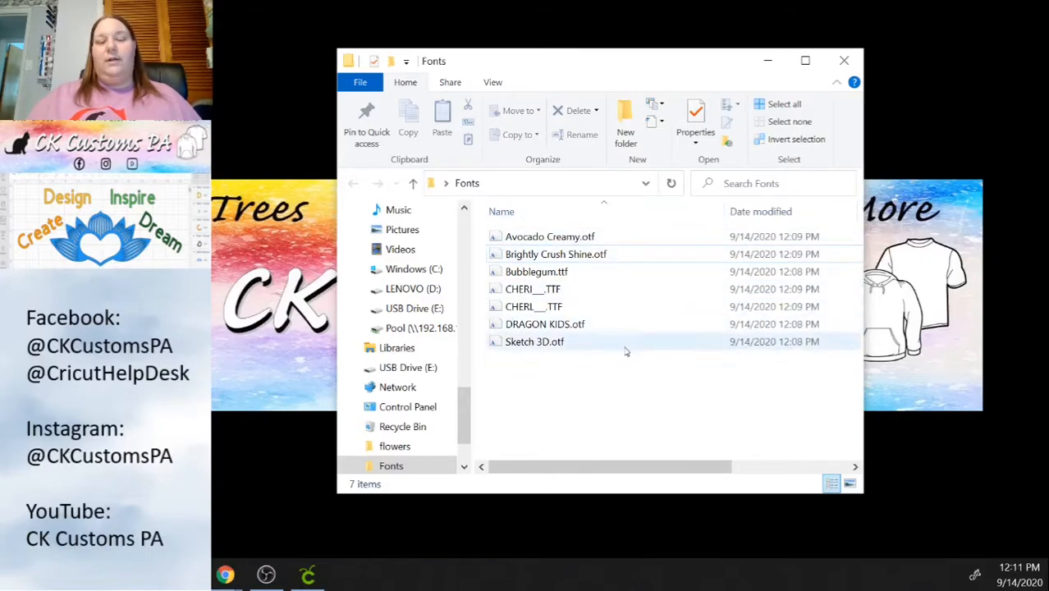
drag(599, 393, 536, 247)
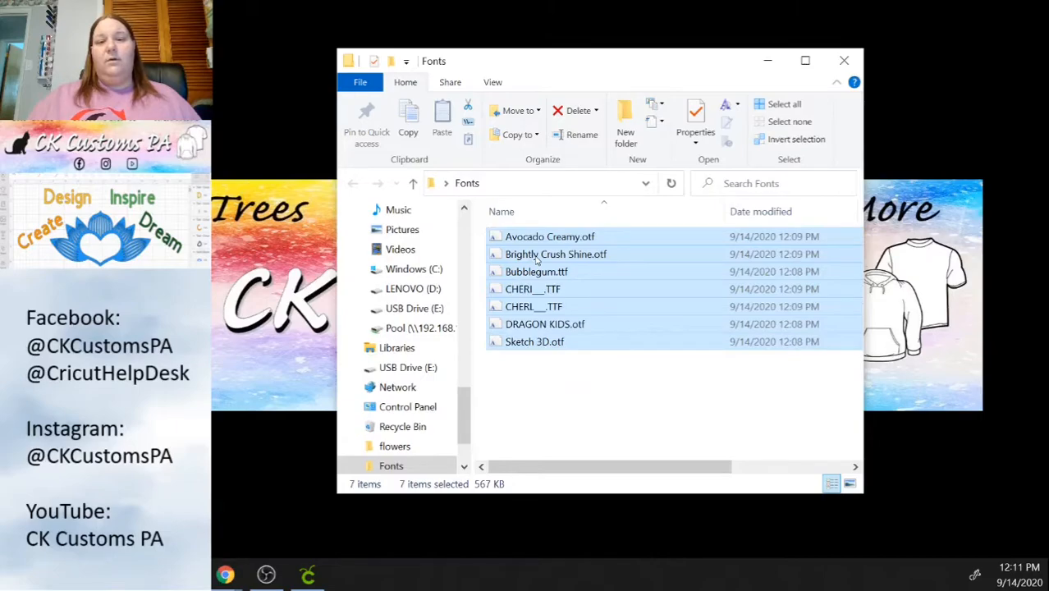
right_click(536, 260)
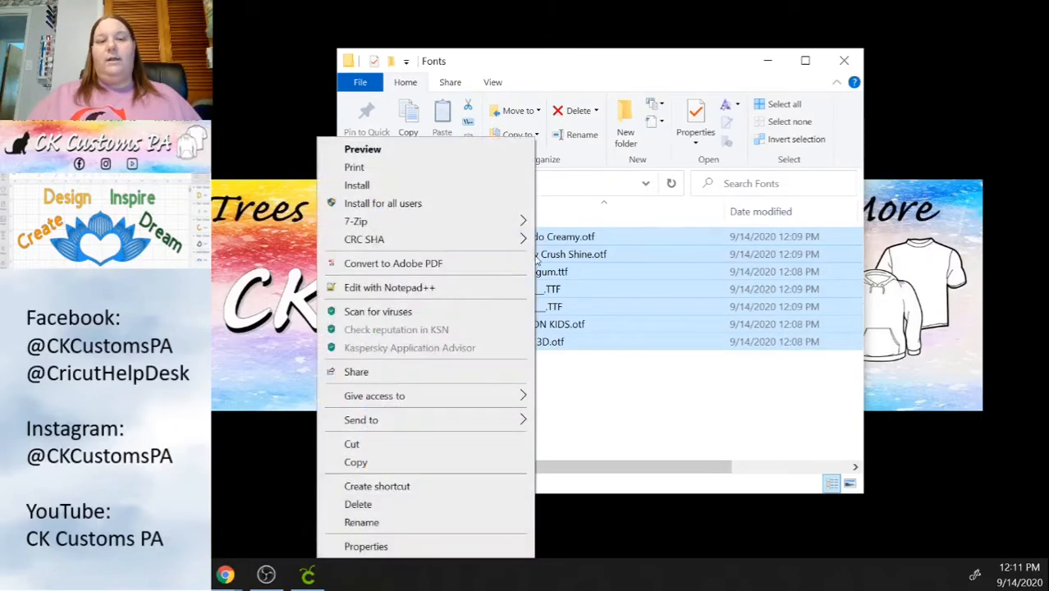
click(460, 193)
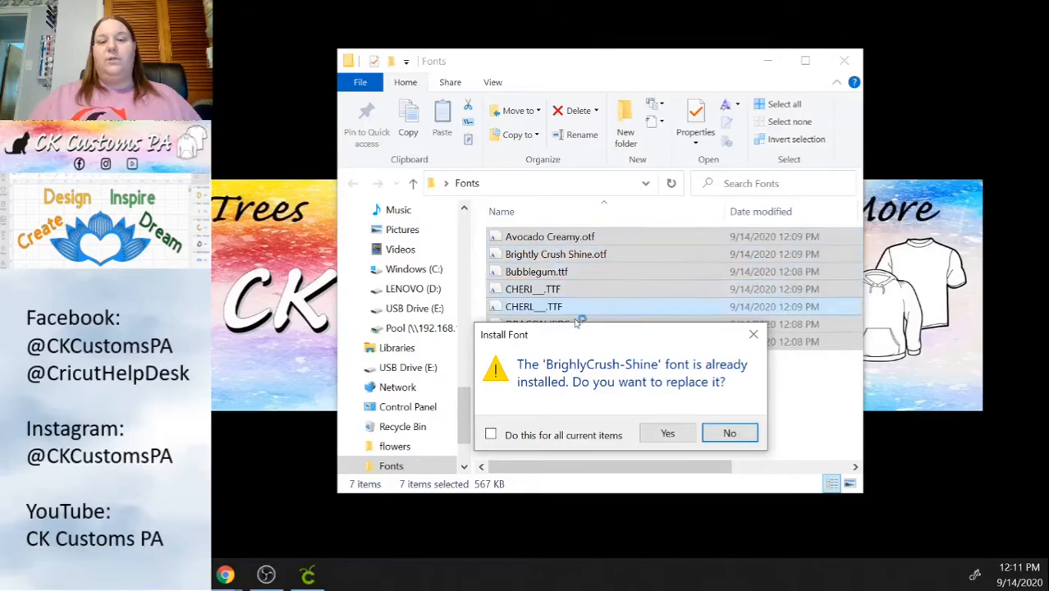
drag(594, 338, 605, 155)
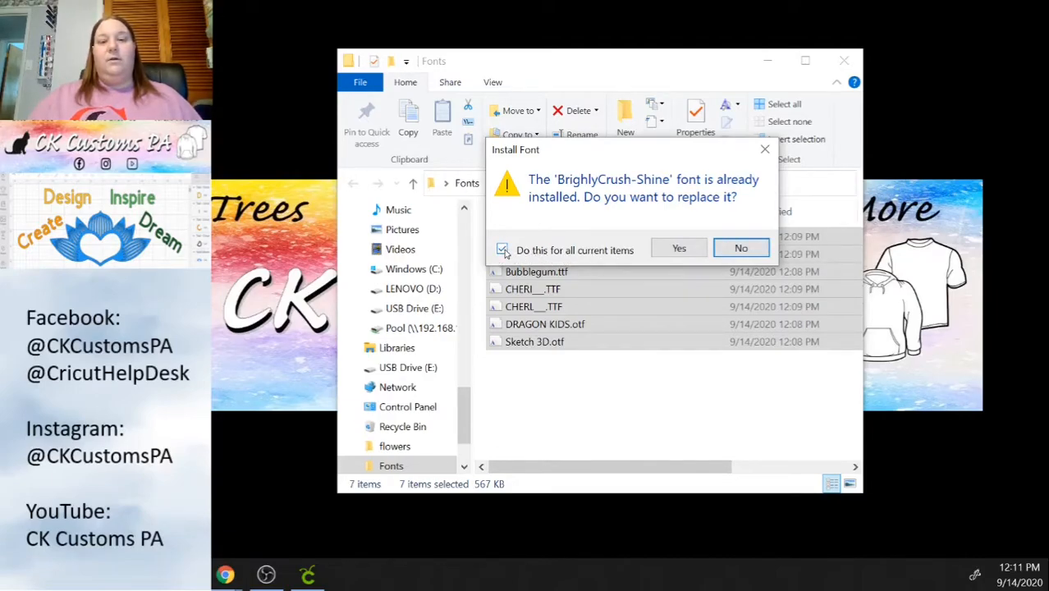
drag(565, 156, 597, 74)
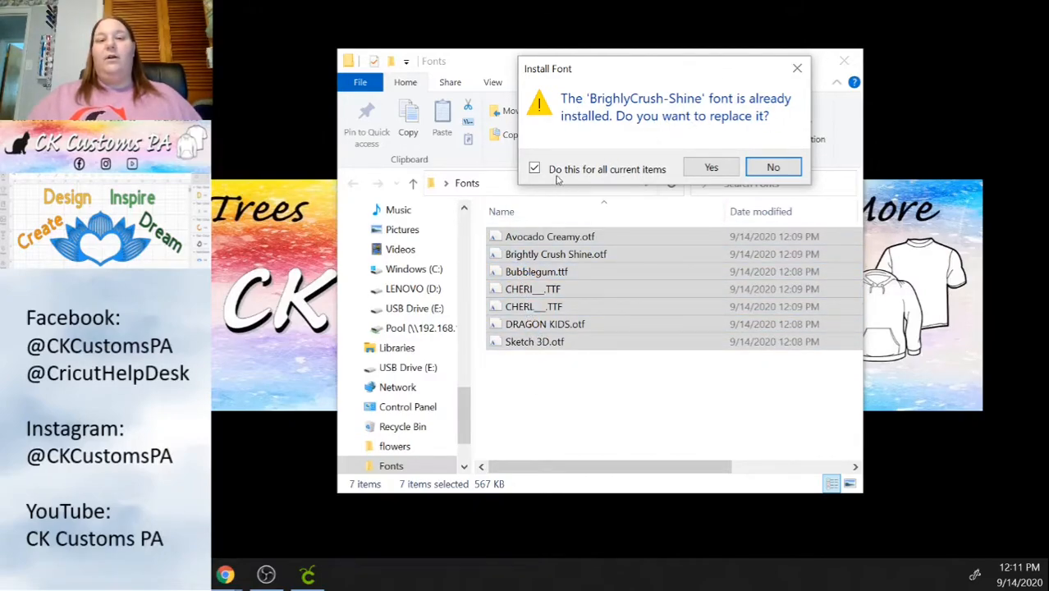
click(773, 167)
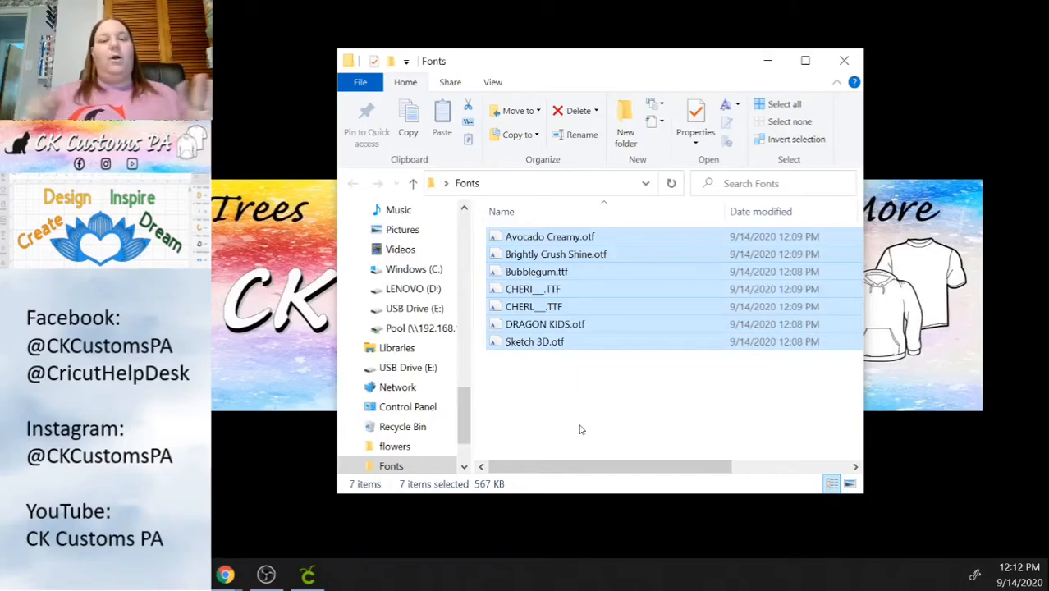
click(614, 390)
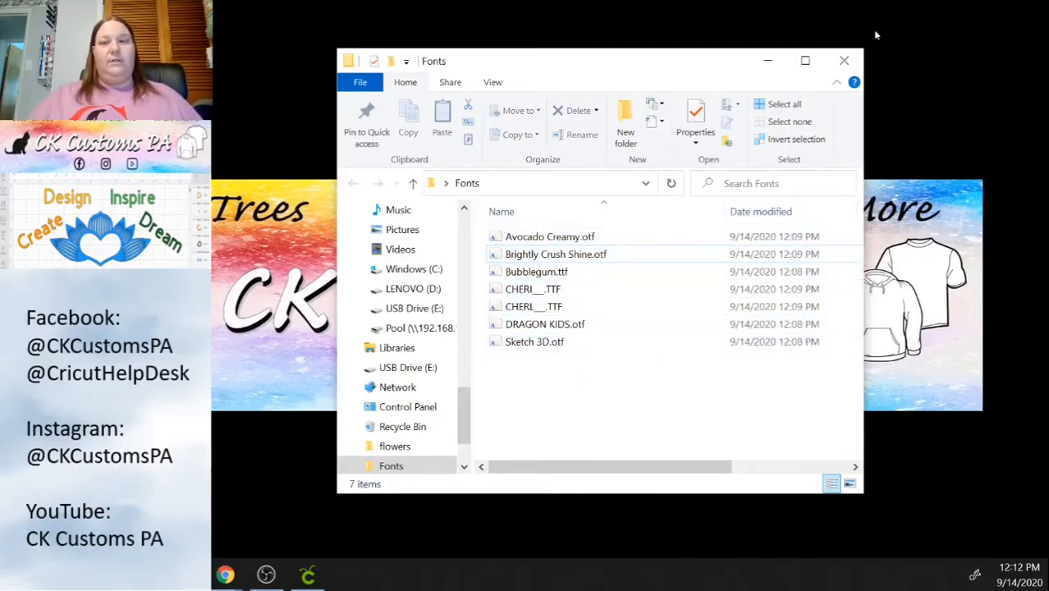
click(844, 62)
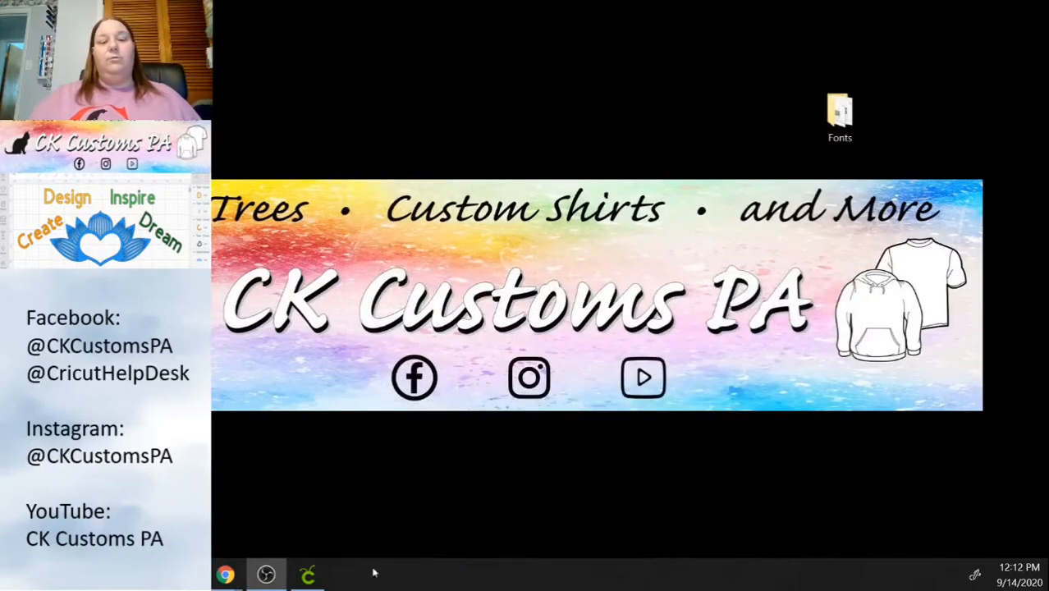
- Switch to Cricut Design Space, quit it and relaunch it to its home page
click(308, 576)
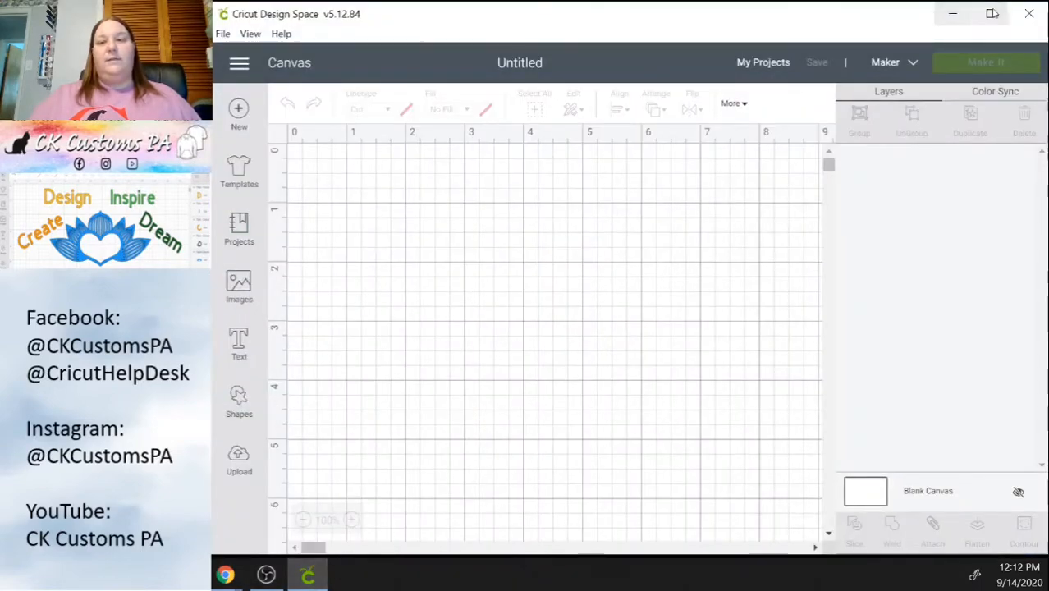
click(1030, 18)
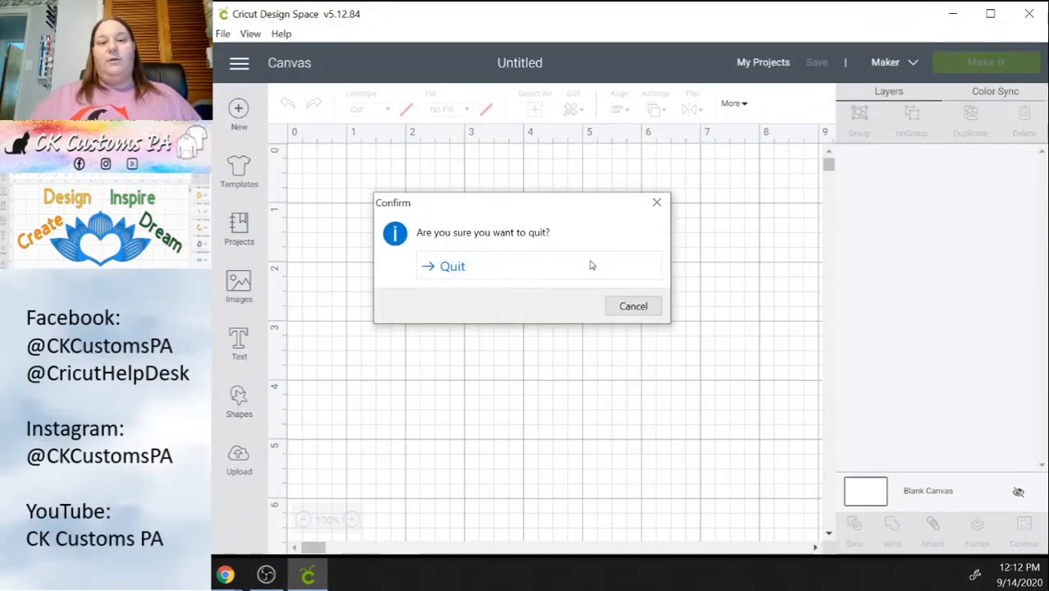
click(447, 276)
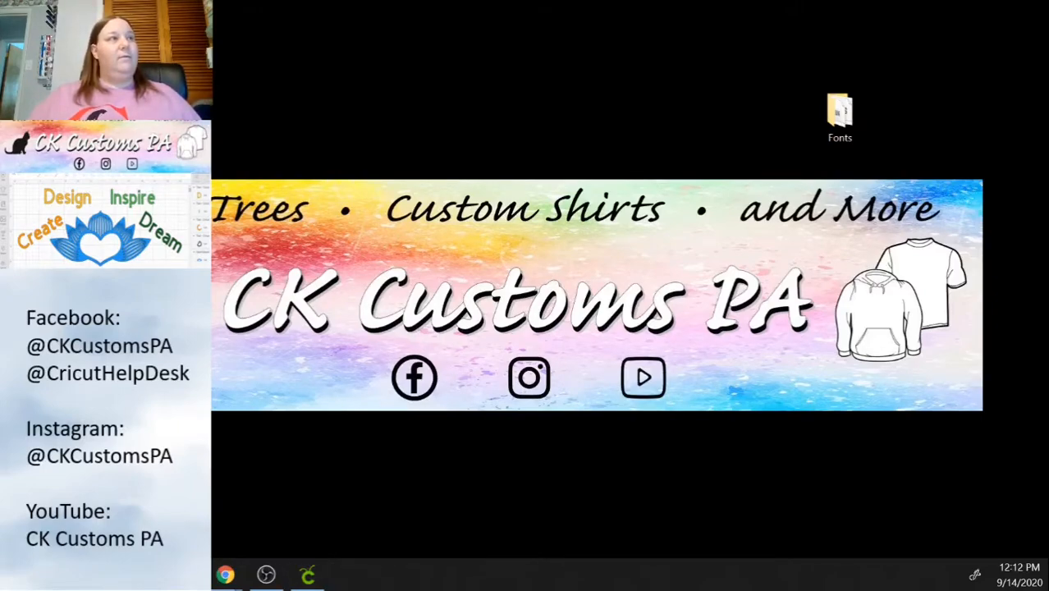
drag(619, 586, 571, 17)
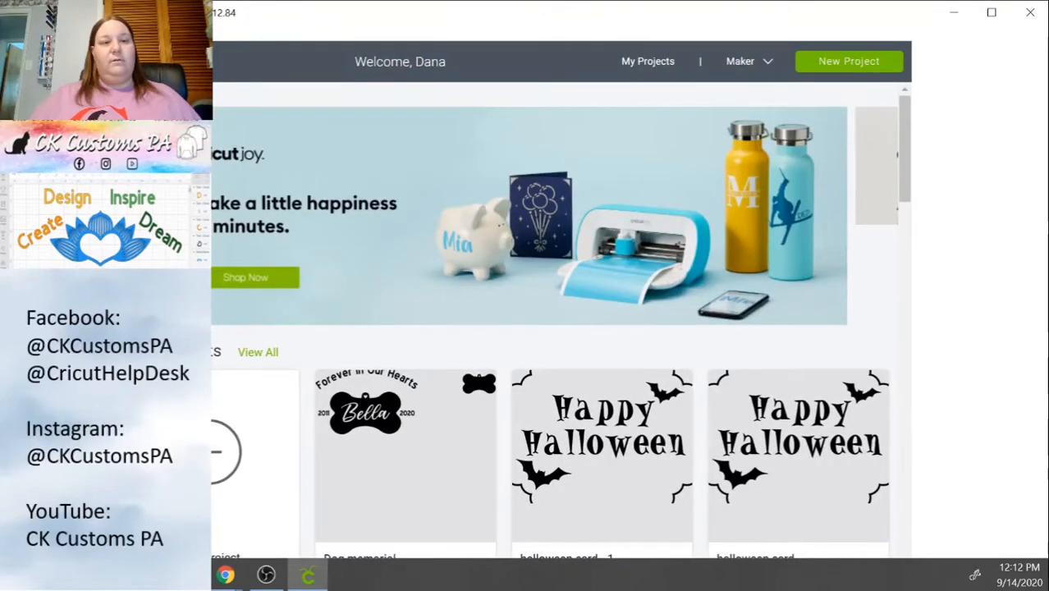
drag(82, 133, 209, 136)
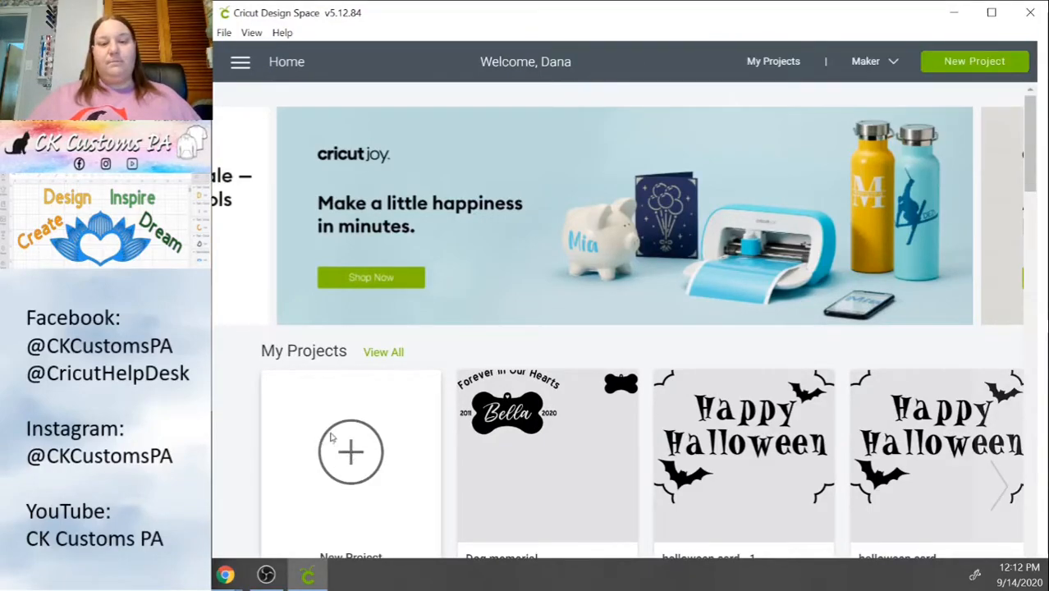
- Start a new project and add a text object reading "CK Customs PA"
click(349, 457)
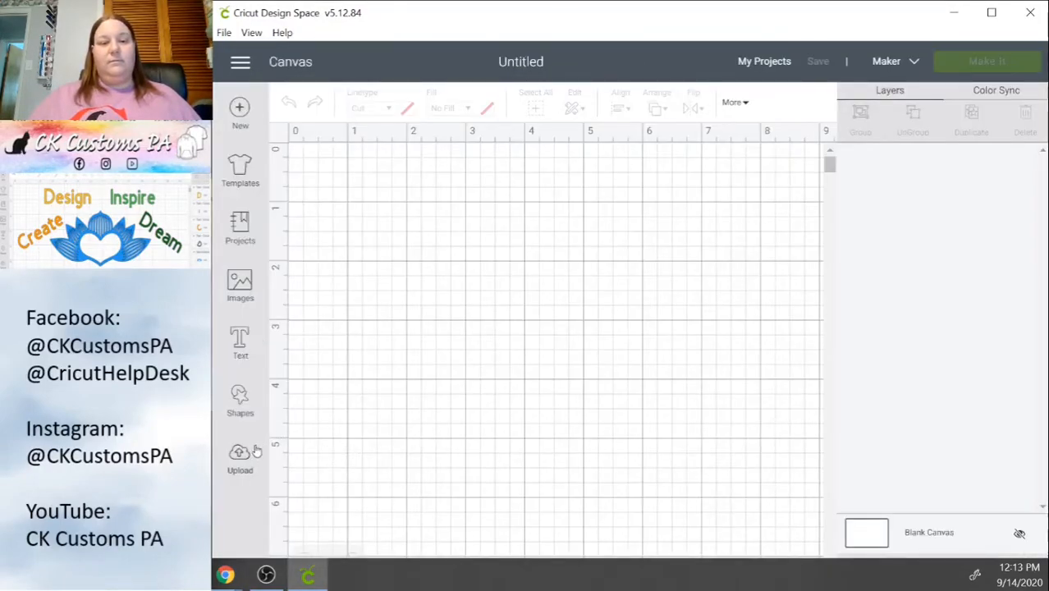
click(240, 343)
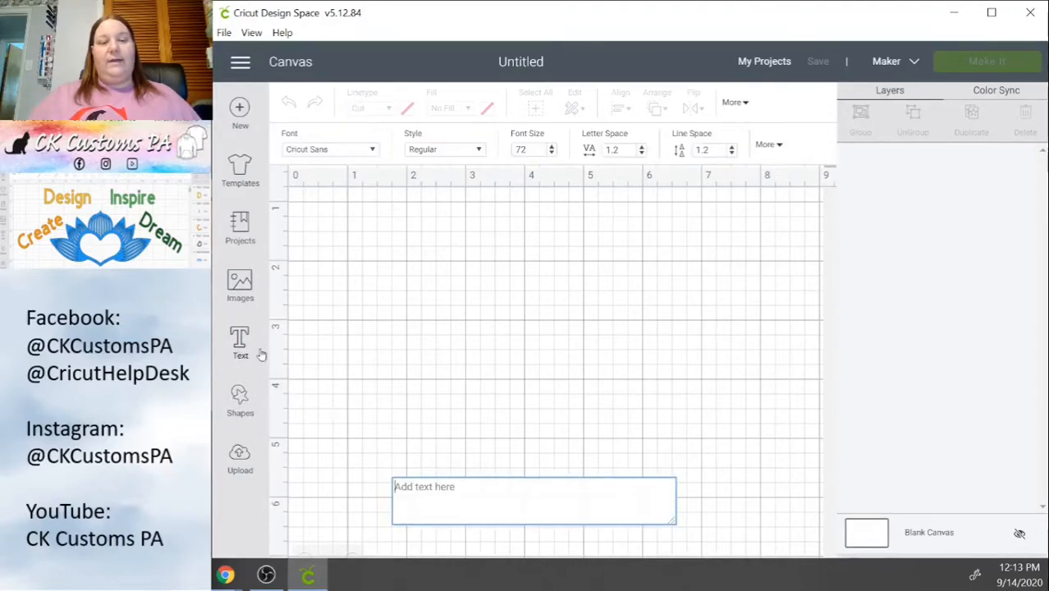
text(CK)
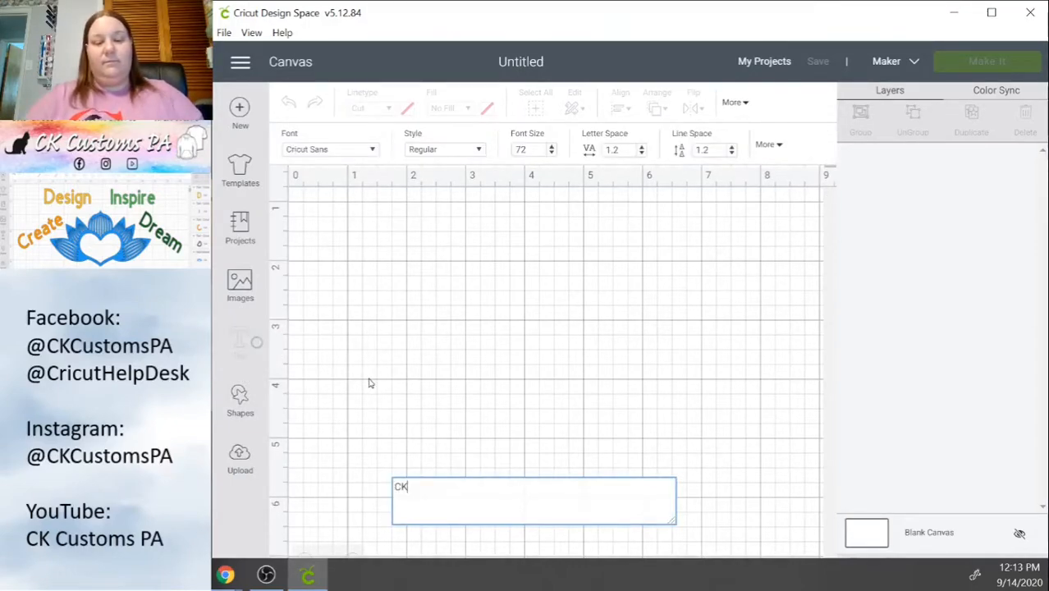
text( Customs PA)
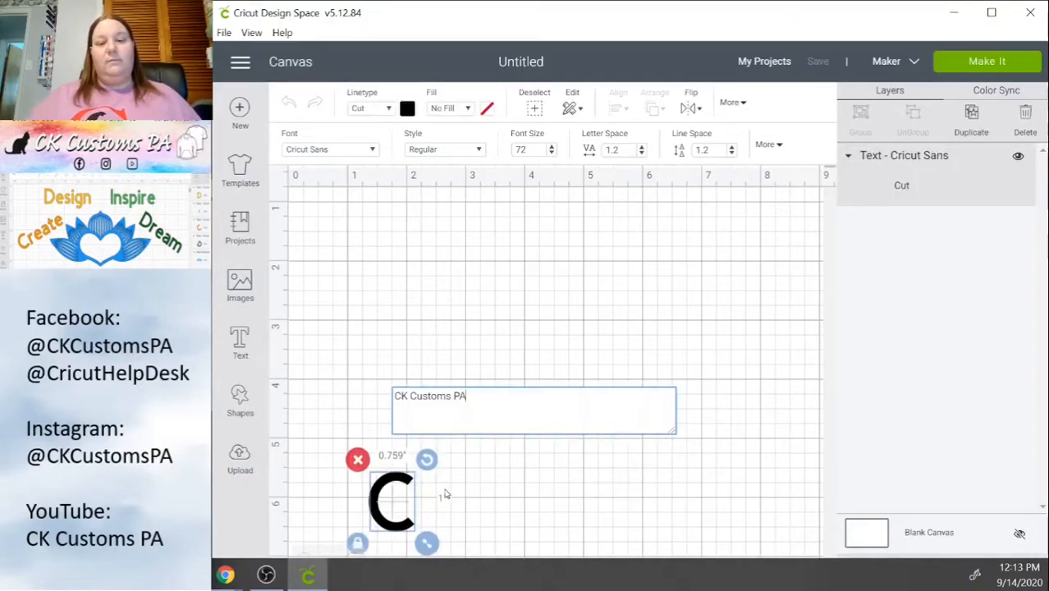
- Search the fonts for "avoca", apply Avocado Creamy to the text and move it to about x 2.125", y 2.653"
click(372, 150)
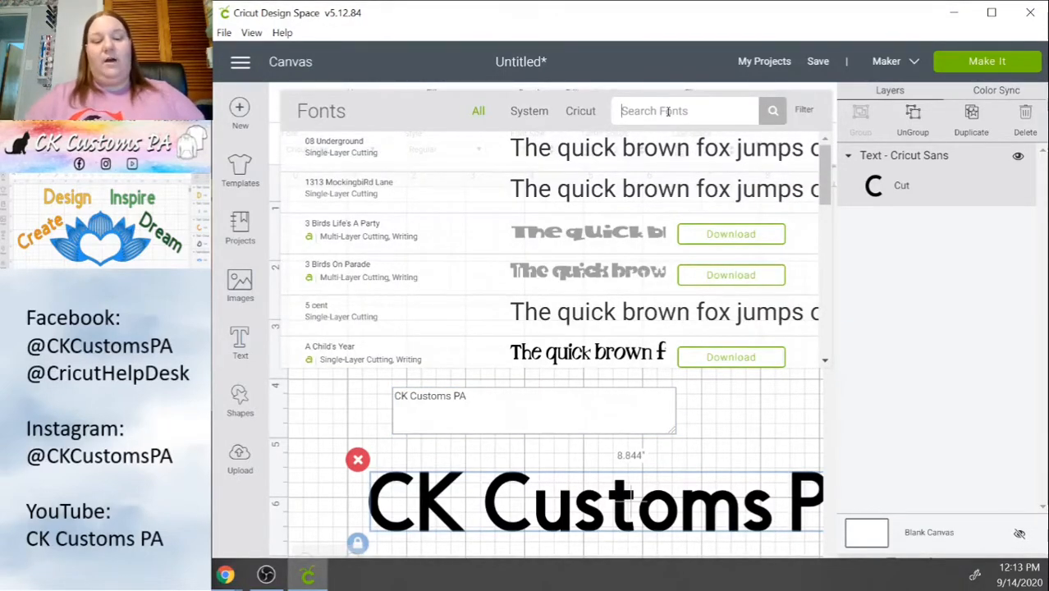
text(av)
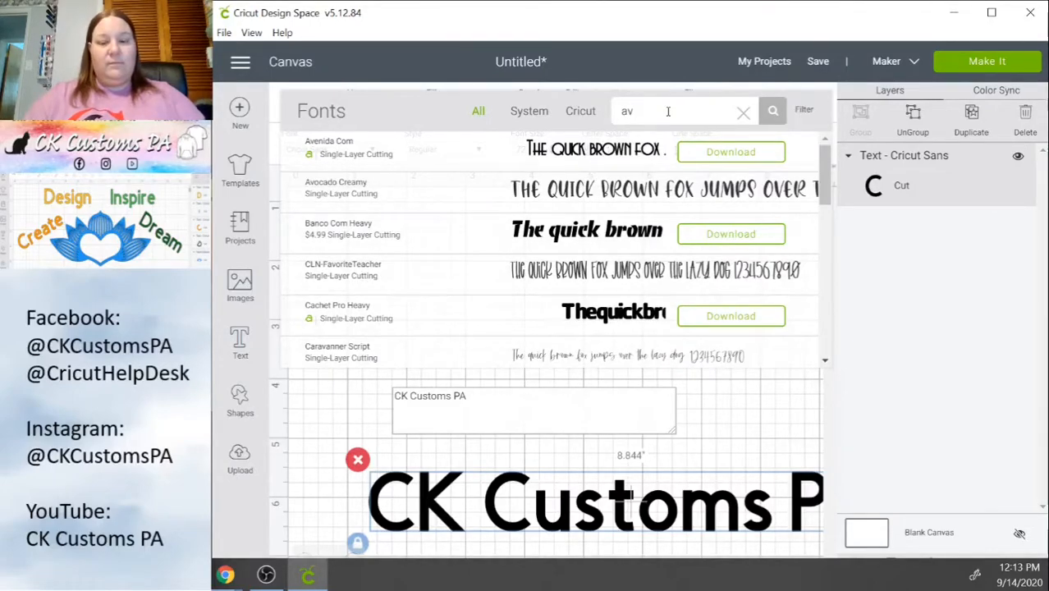
text(a)
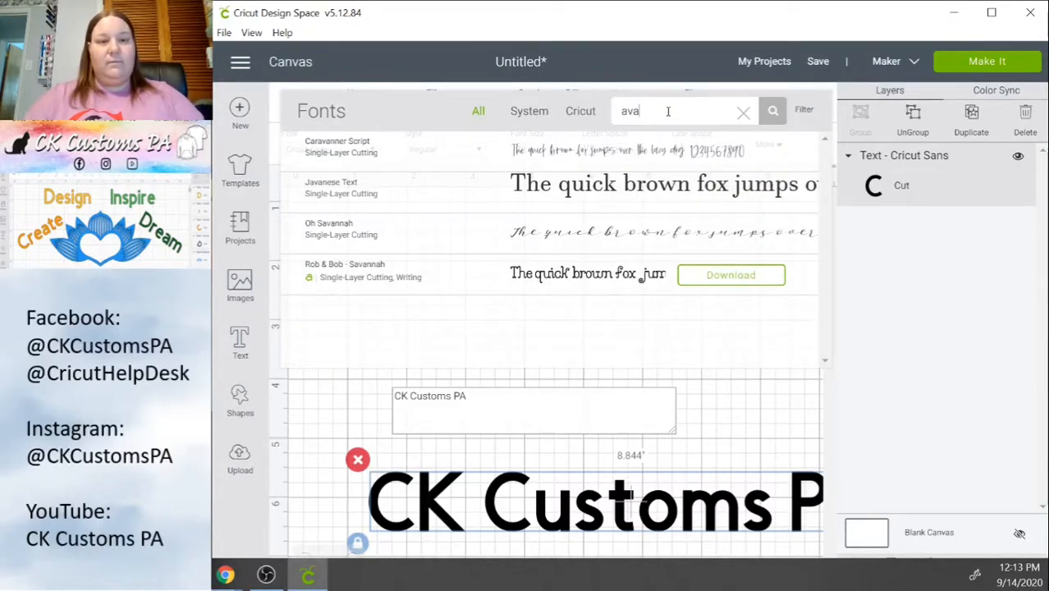
text(c)
key(BackSpace)
key(BackSpace)
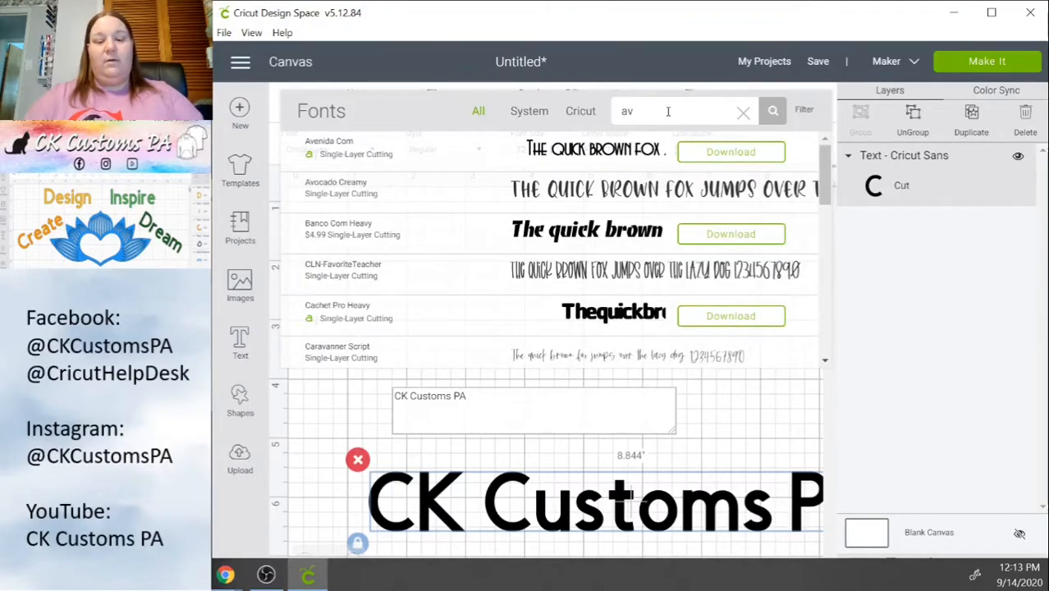
text(oca)
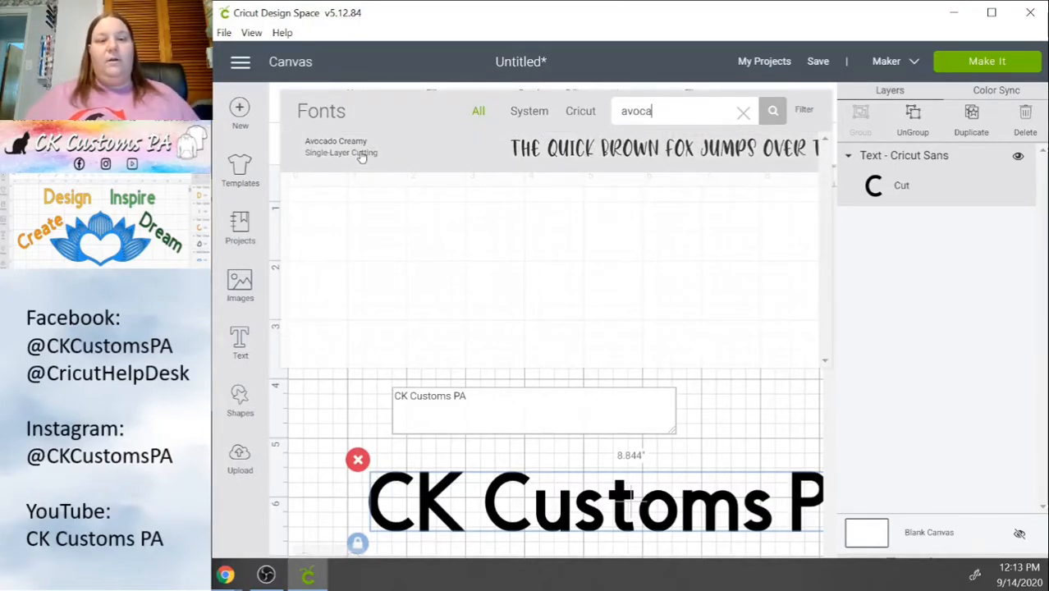
click(361, 154)
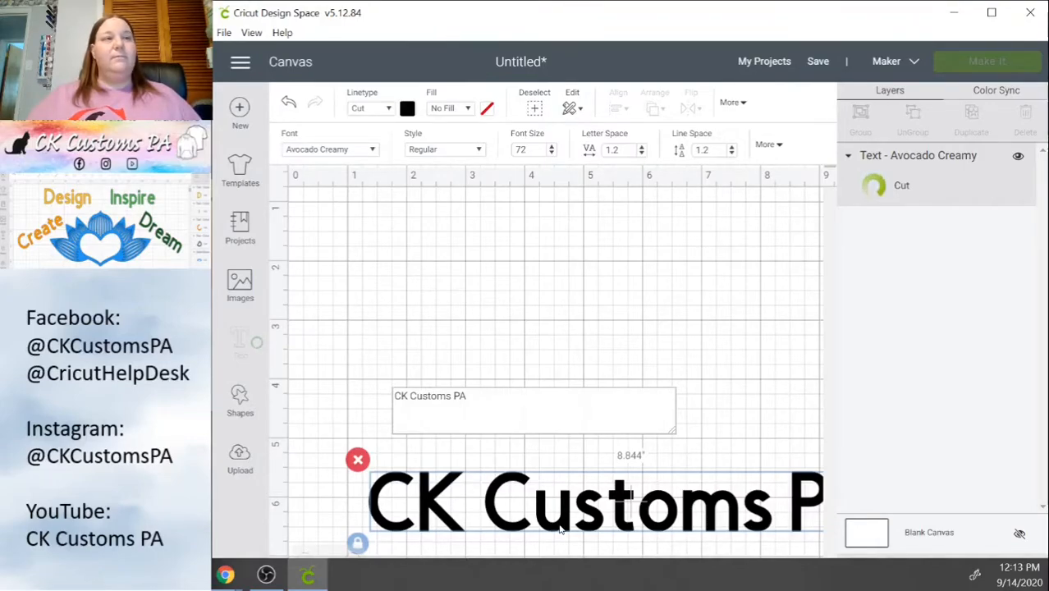
drag(555, 514, 601, 339)
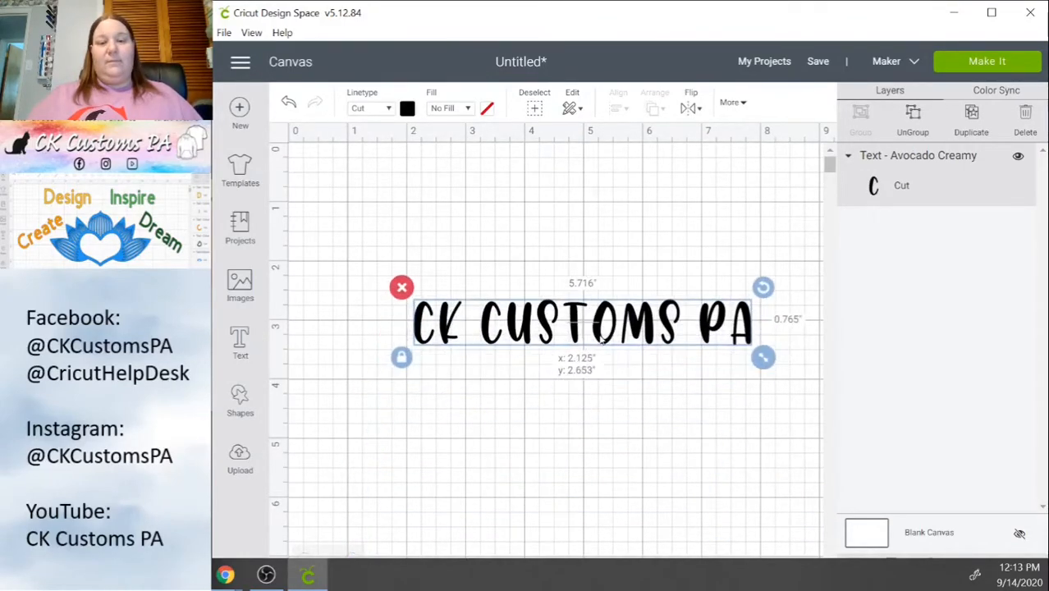
click(538, 435)
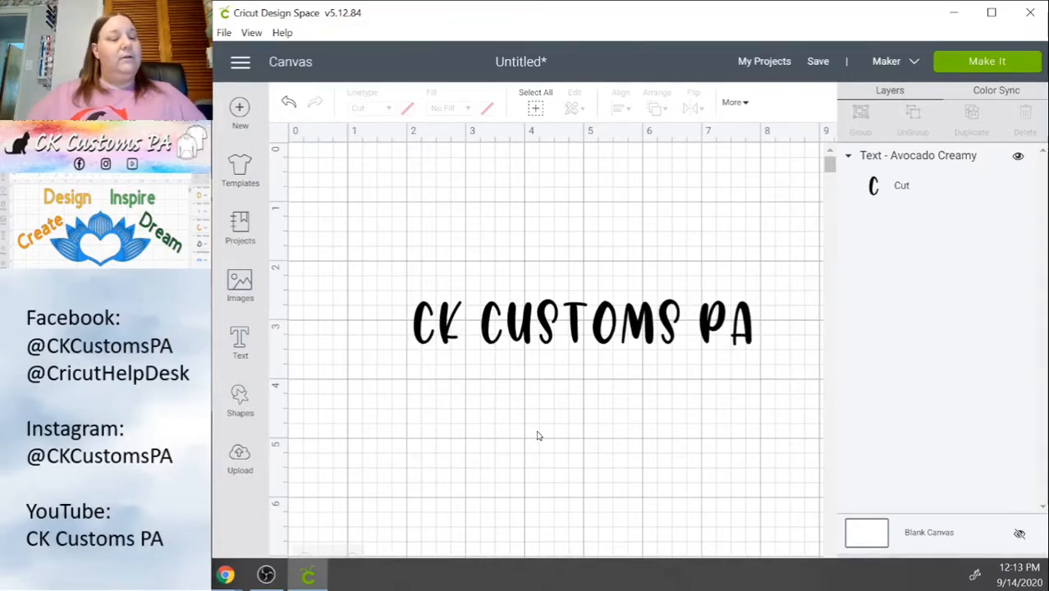
- Clear the font search for the canvas text and browse the list restricted to system fonts, leaving the font unchanged
click(484, 323)
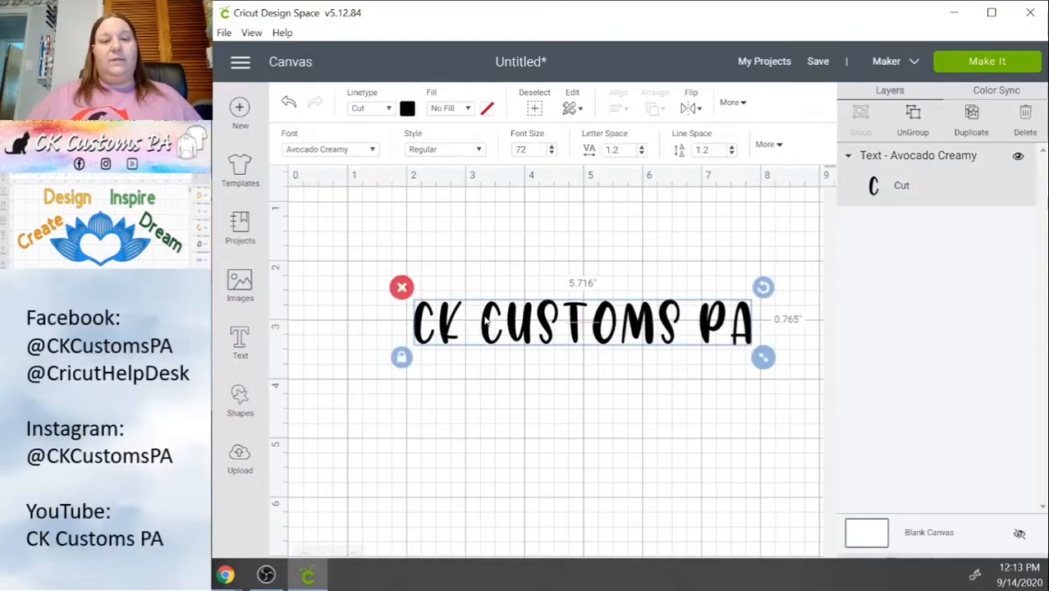
click(374, 152)
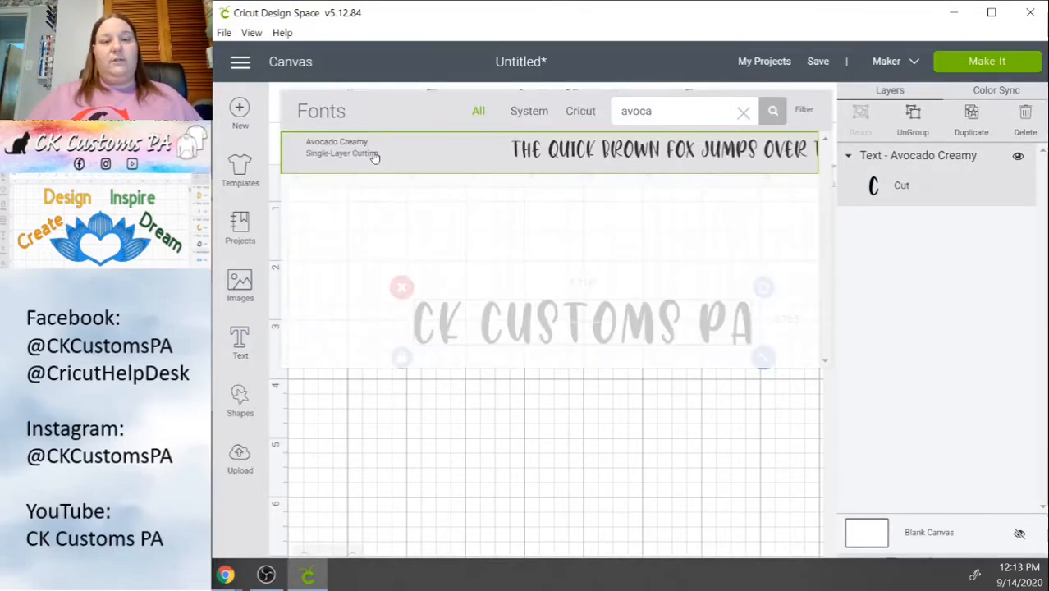
click(743, 115)
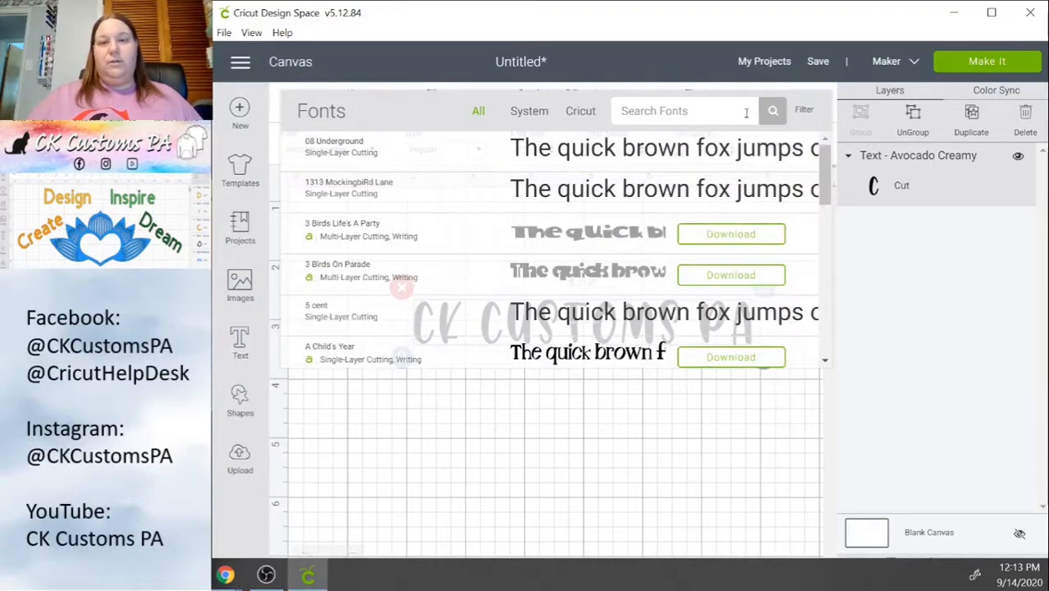
click(533, 113)
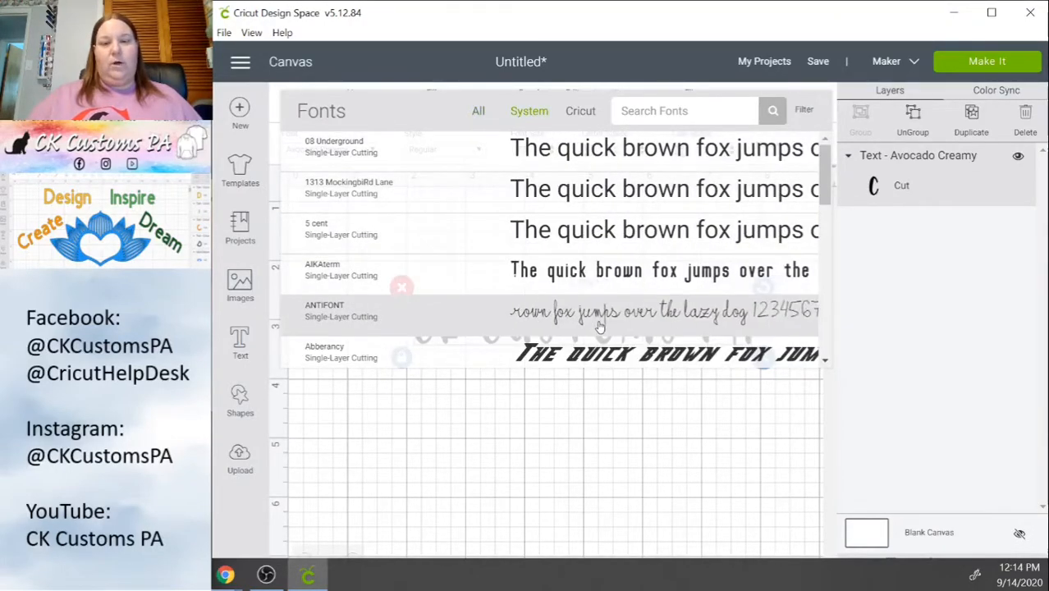
scroll(595, 316, down, 3)
scroll(599, 326, down, 2)
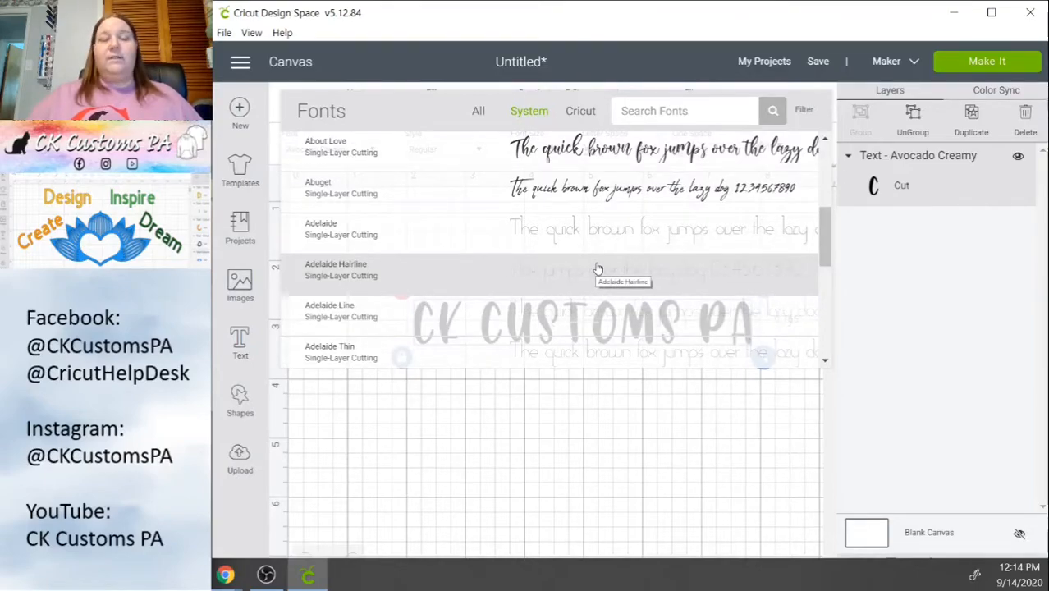
scroll(596, 263, down, 5)
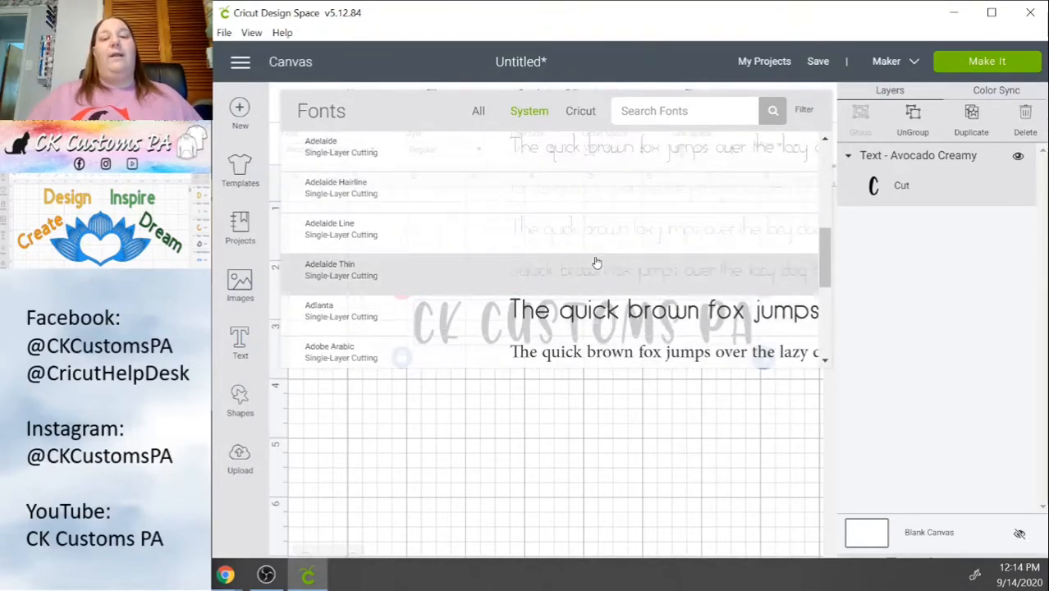
scroll(591, 293, down, 3)
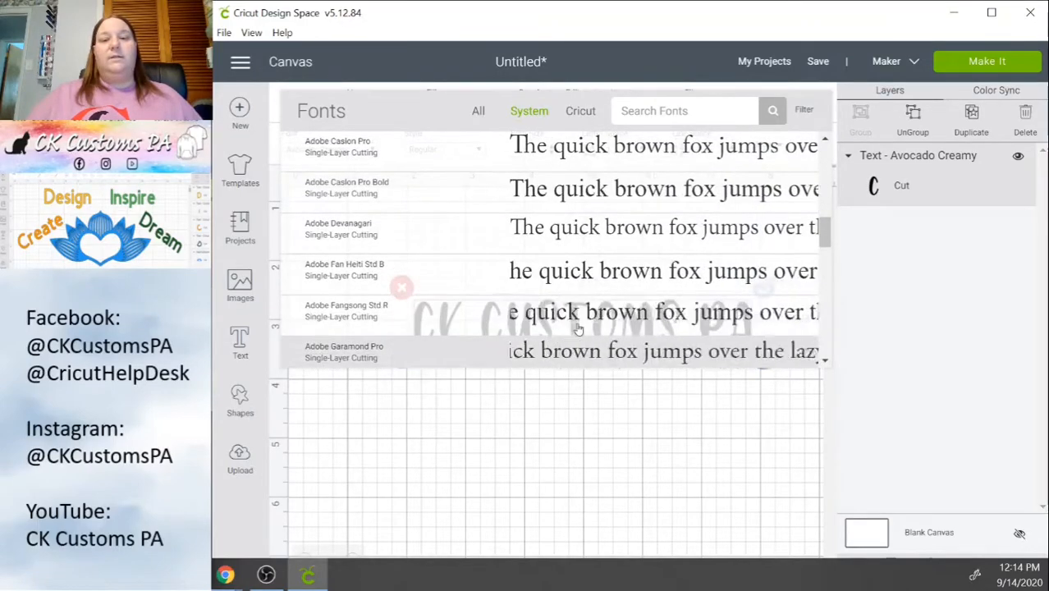
scroll(582, 316, down, 5)
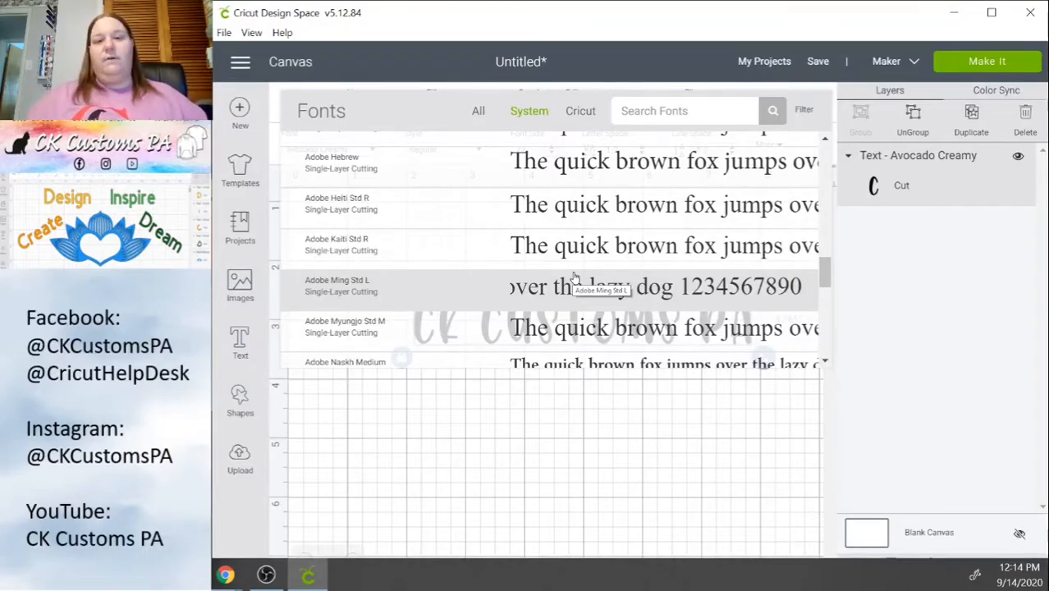
click(497, 438)
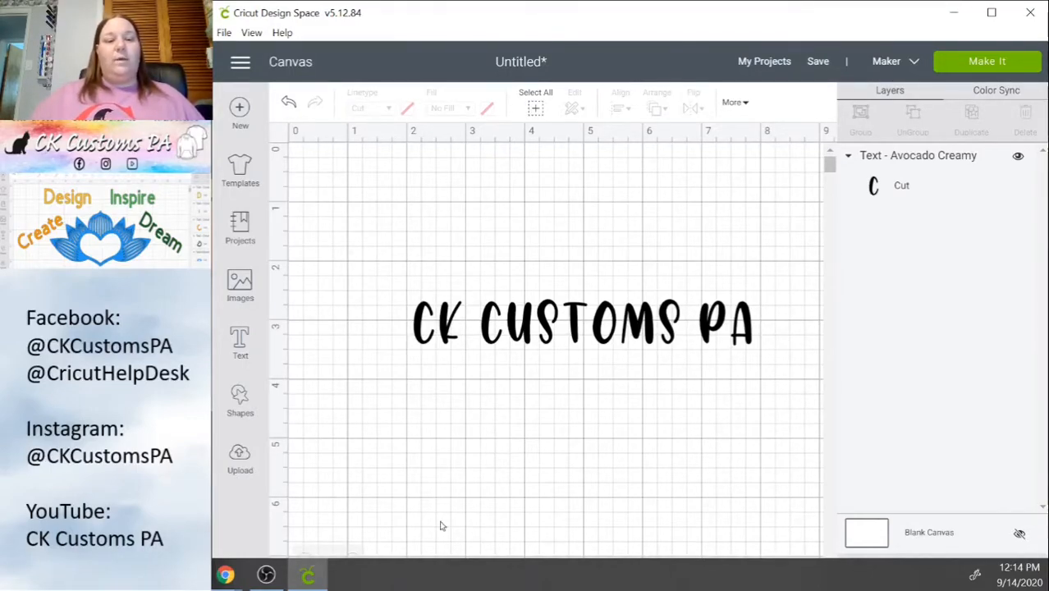
- Switch to Chrome's wordmark.it page and preview the phrase "CK Customs PA" in the computer's fonts
mouse_move(225, 577)
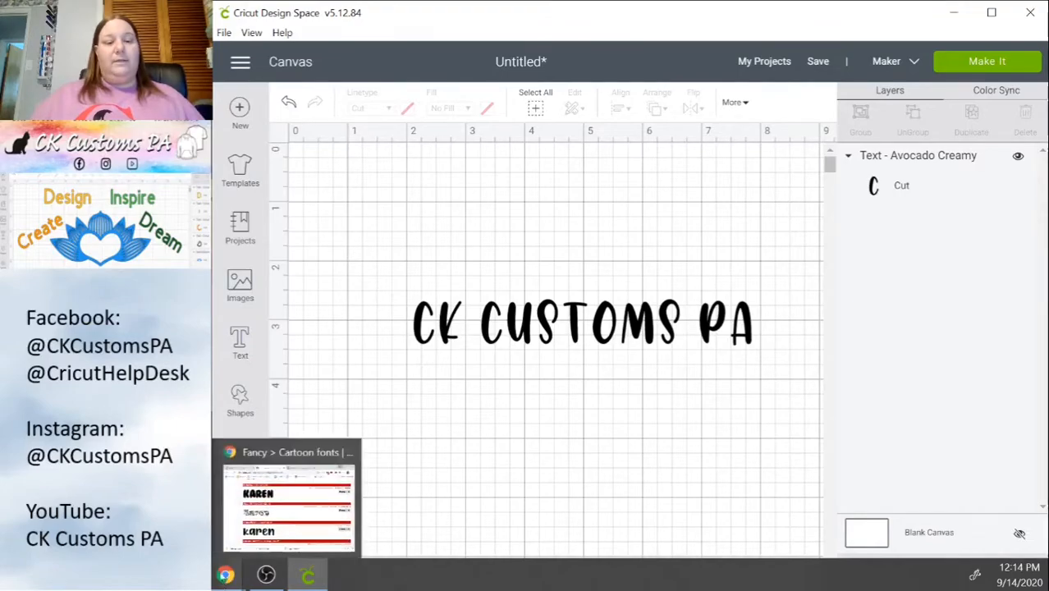
click(267, 454)
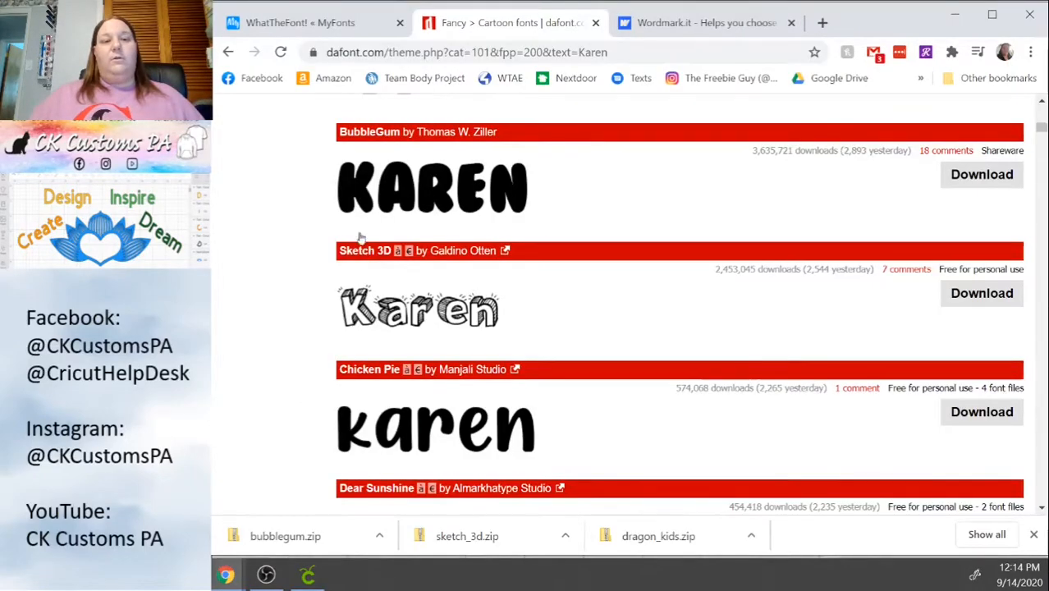
click(692, 24)
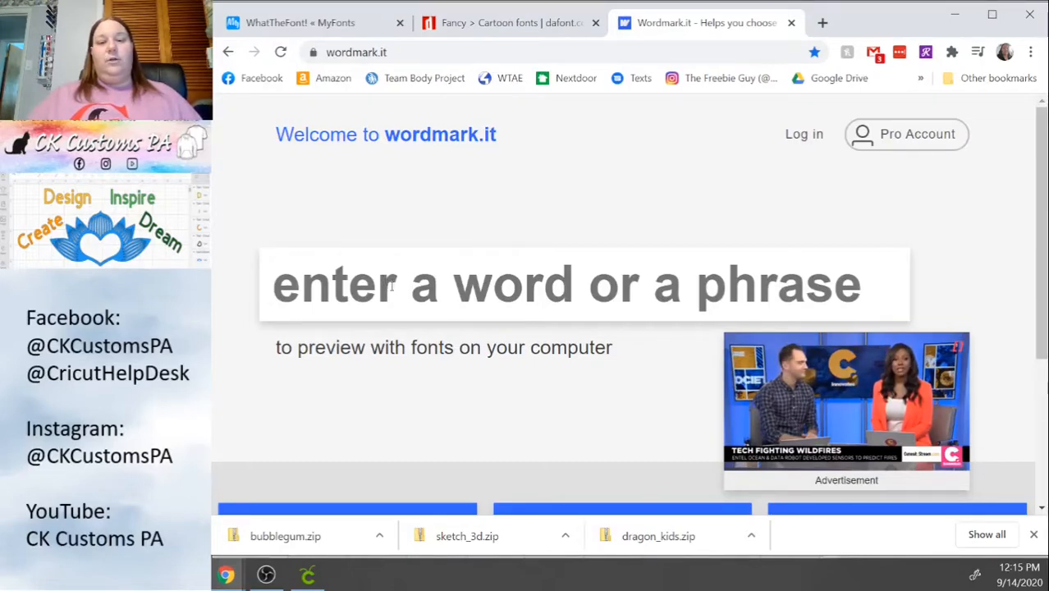
text(CK )
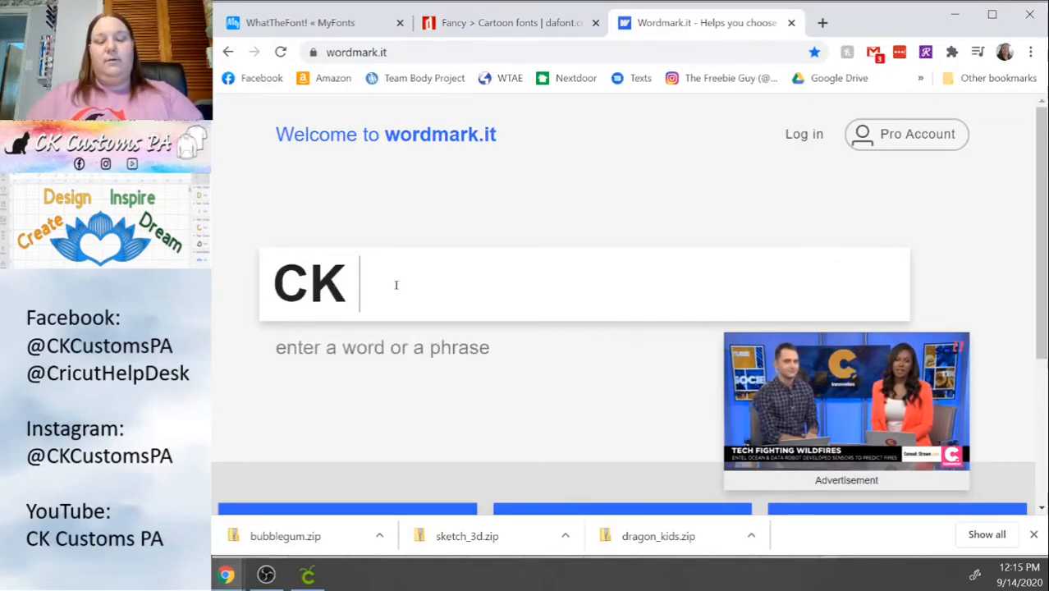
text(Custom)
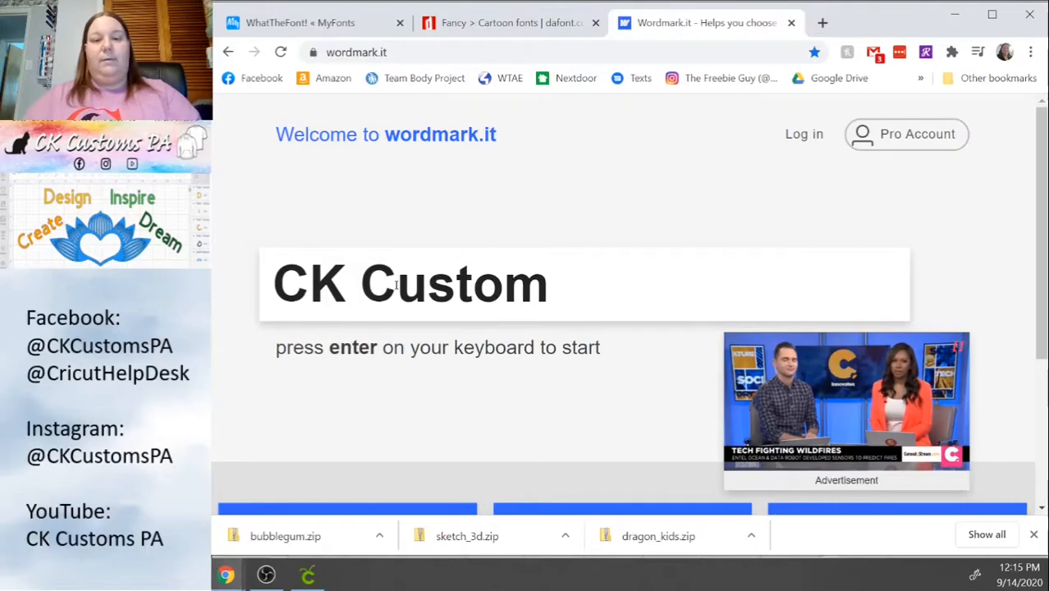
text(s PA)
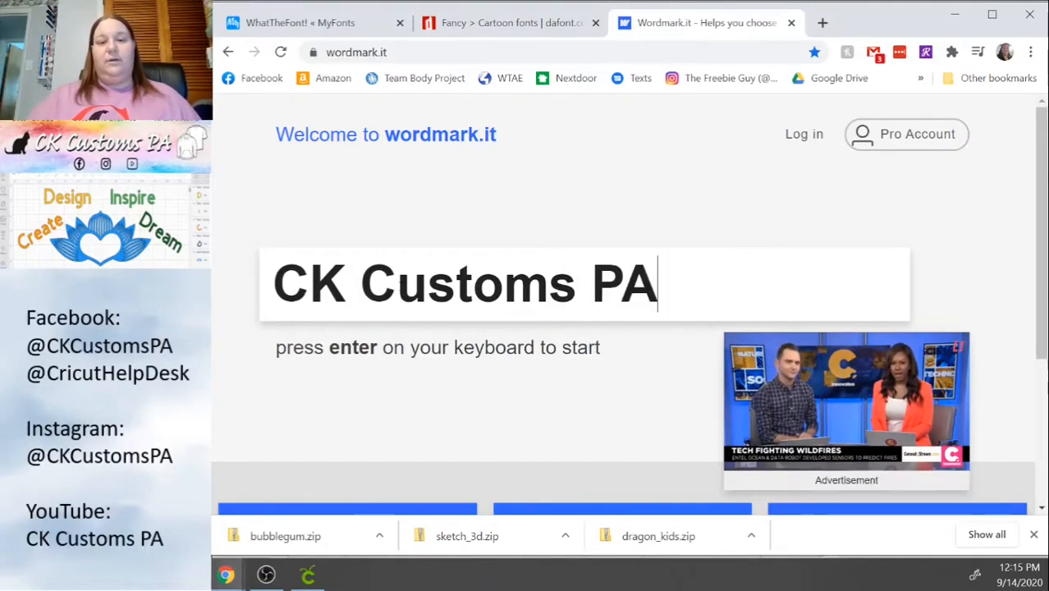
key(Return)
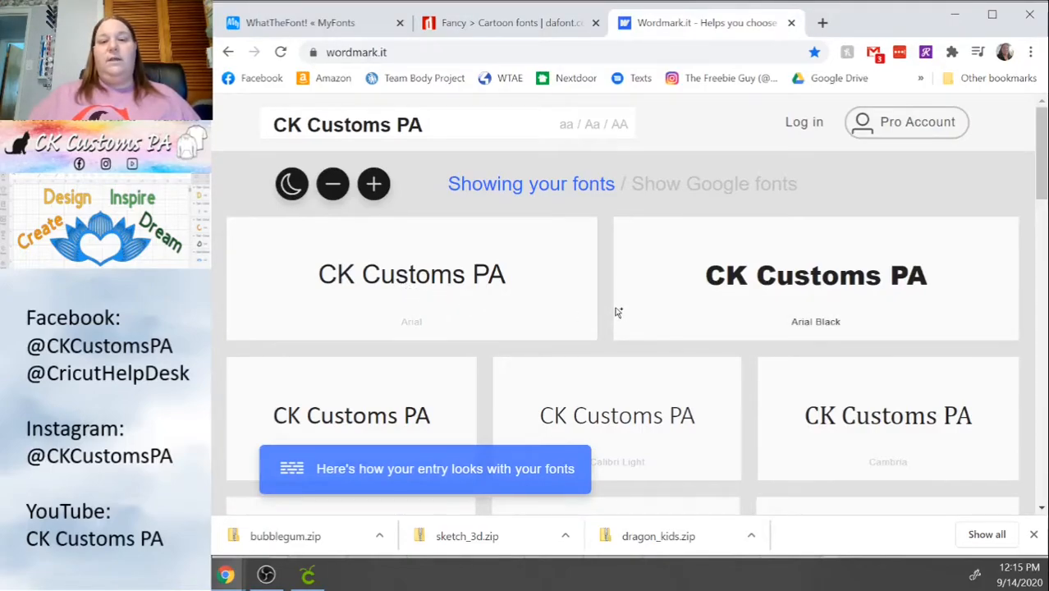
- Look through the font previews of the phrase down to the note about fonts that are not shown
scroll(617, 312, down, 3)
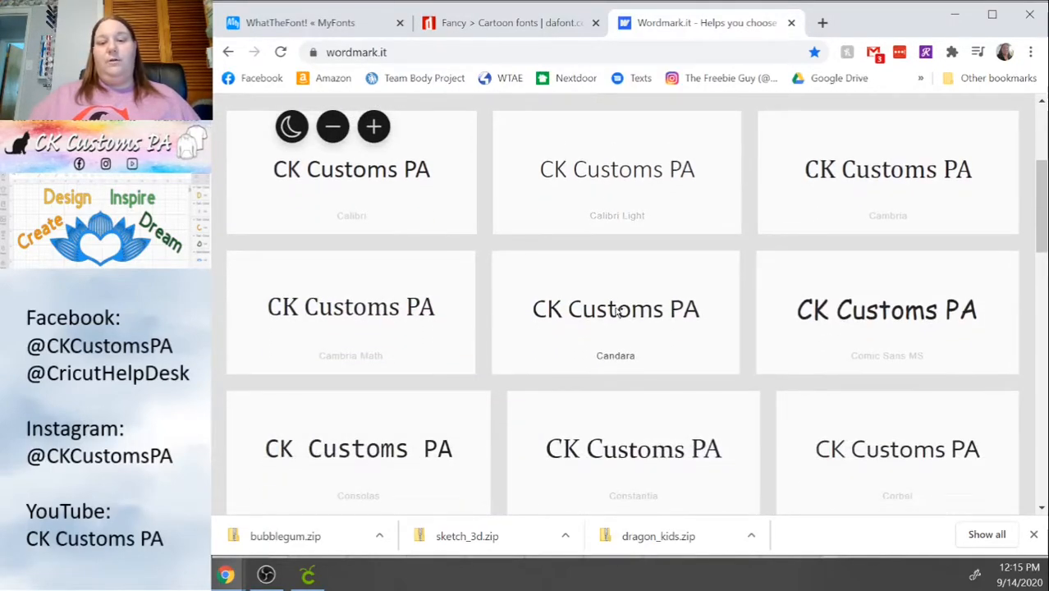
scroll(617, 311, down, 4)
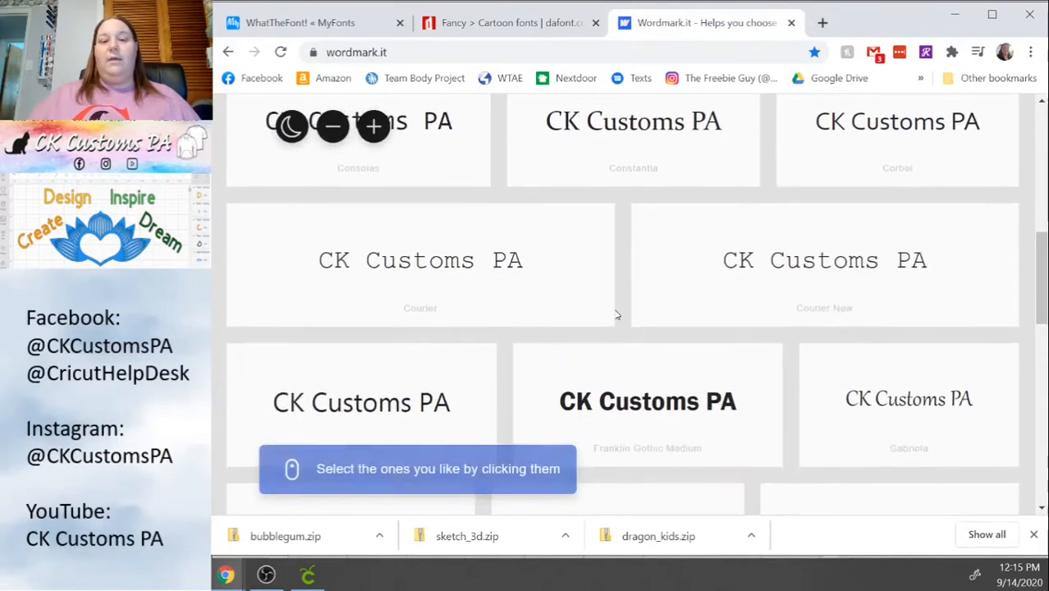
scroll(617, 314, down, 2)
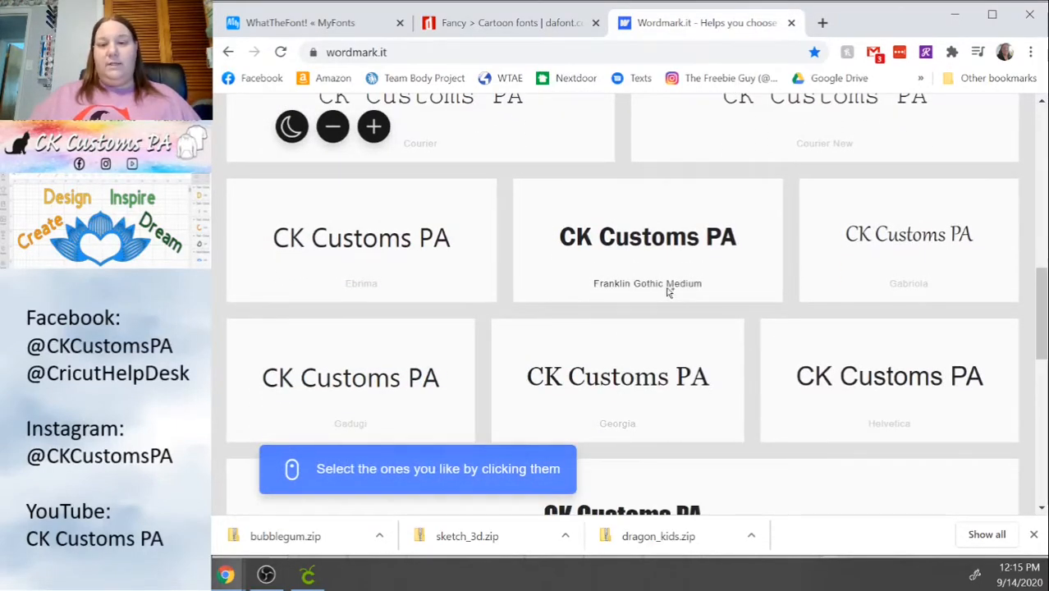
scroll(656, 304, down, 2)
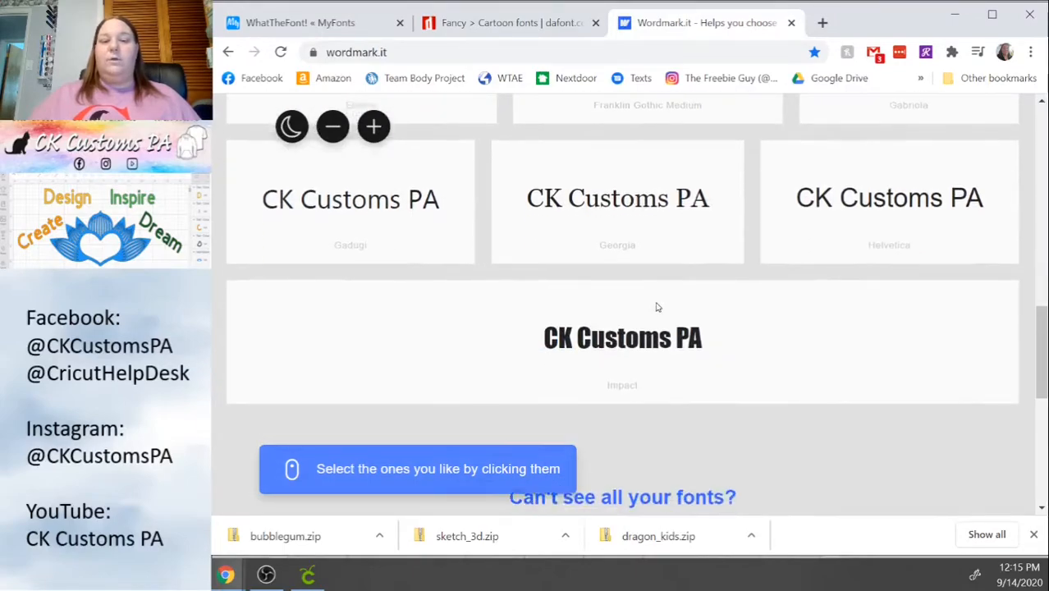
scroll(656, 307, down, 2)
scroll(656, 307, down, 1)
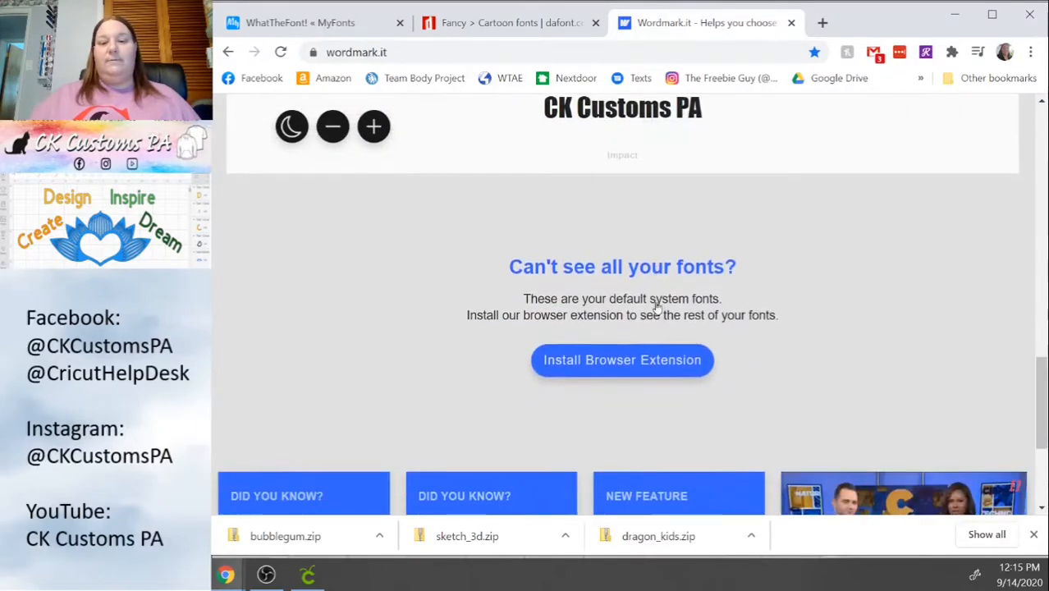
scroll(656, 307, down, 2)
scroll(657, 307, up, 4)
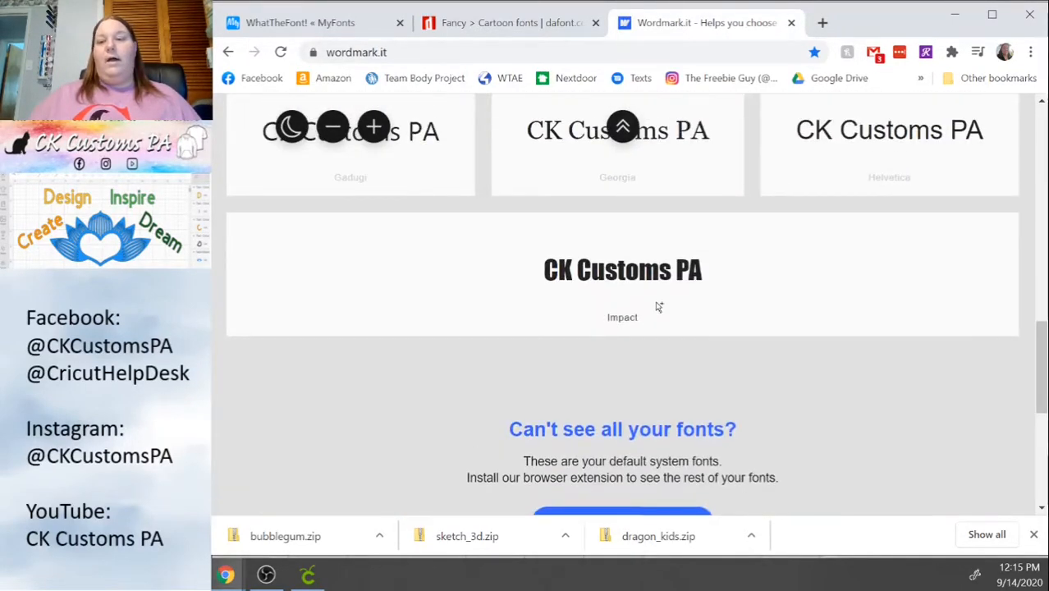
scroll(656, 307, up, 5)
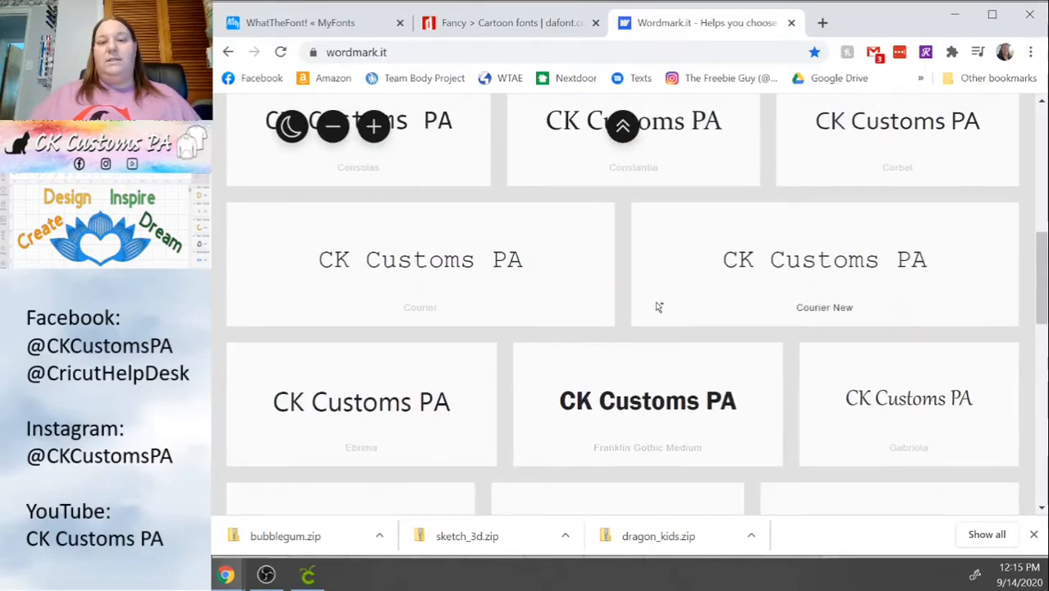
scroll(657, 307, down, 4)
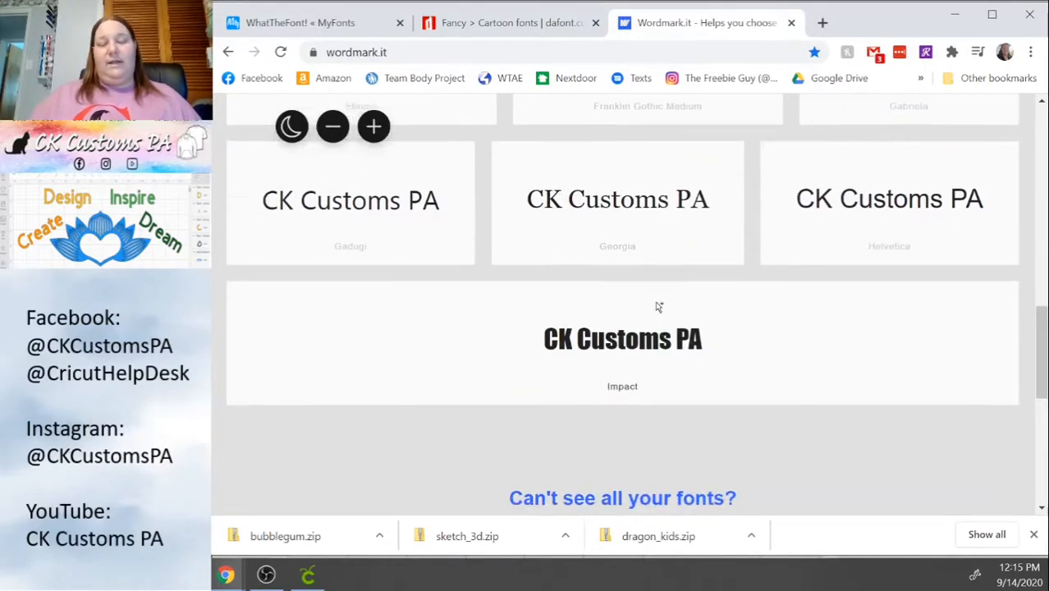
scroll(656, 307, down, 1)
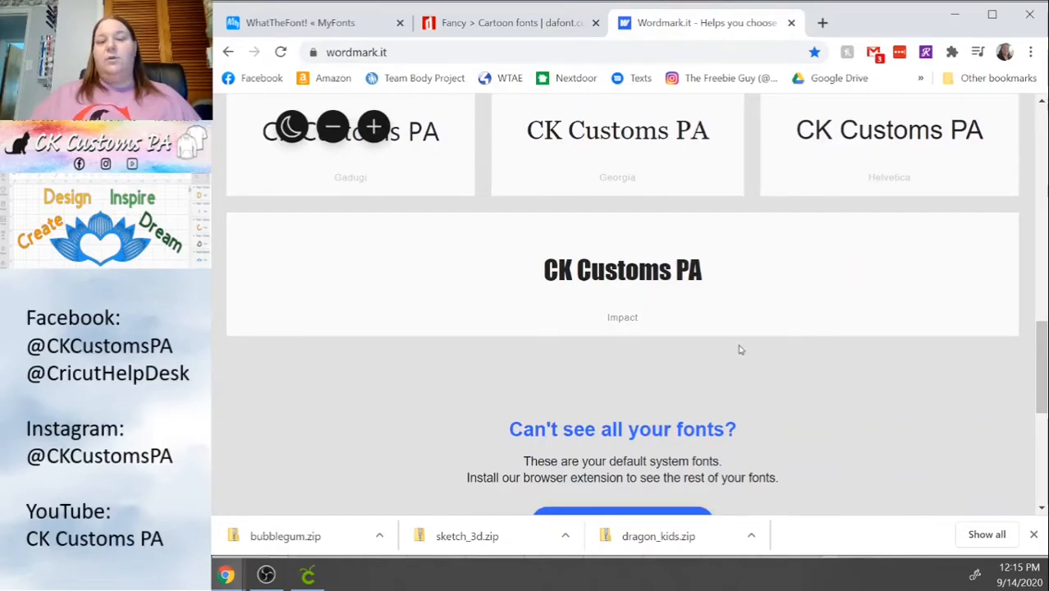
- Add the Wordmark.it Extension to Chrome from the Chrome Web Store and close the store page
scroll(741, 348, down, 2)
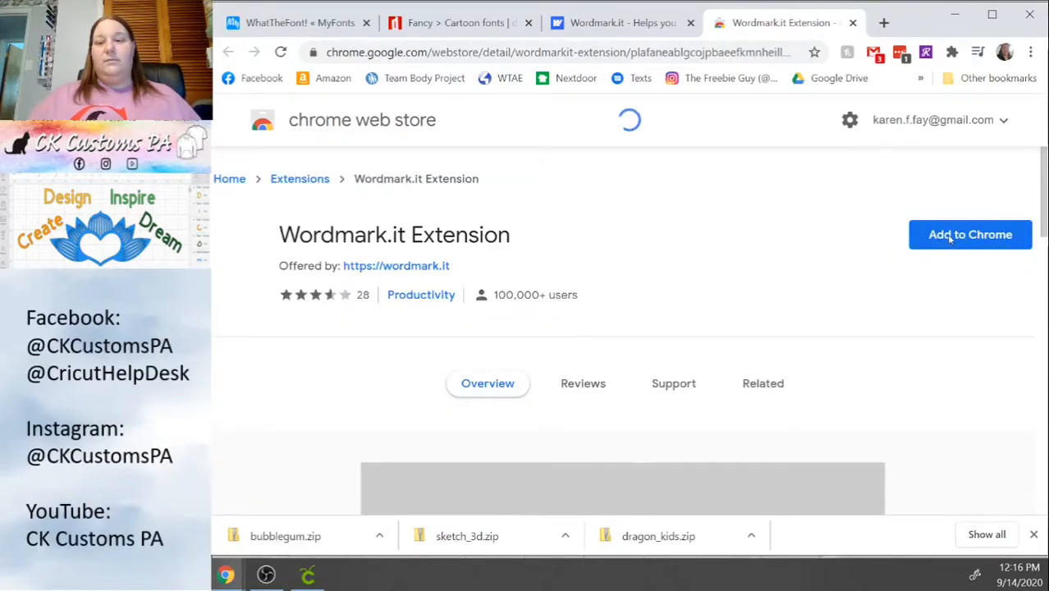
click(950, 236)
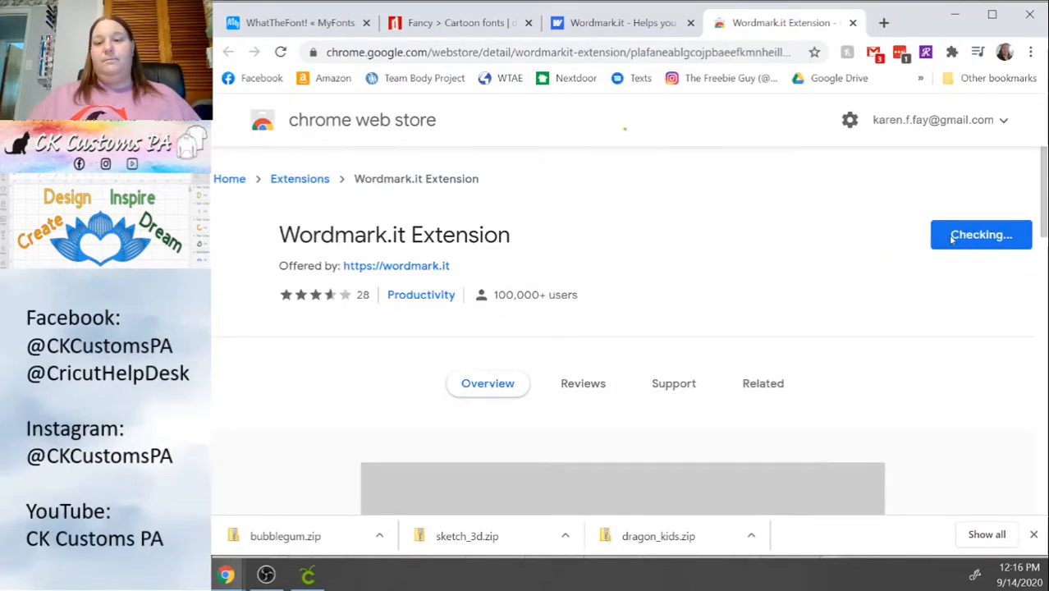
click(627, 133)
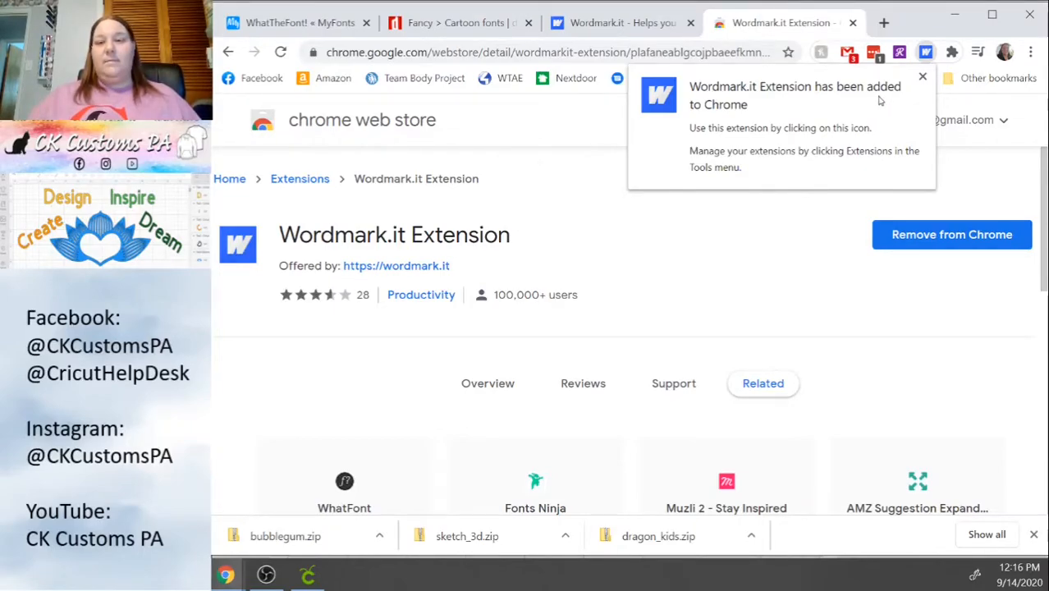
click(923, 78)
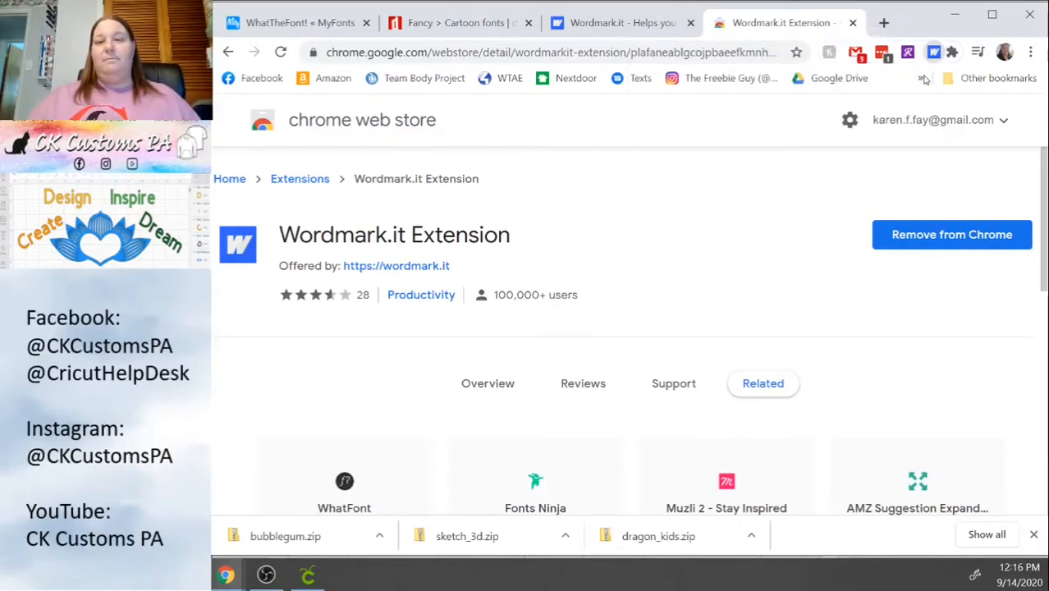
click(853, 23)
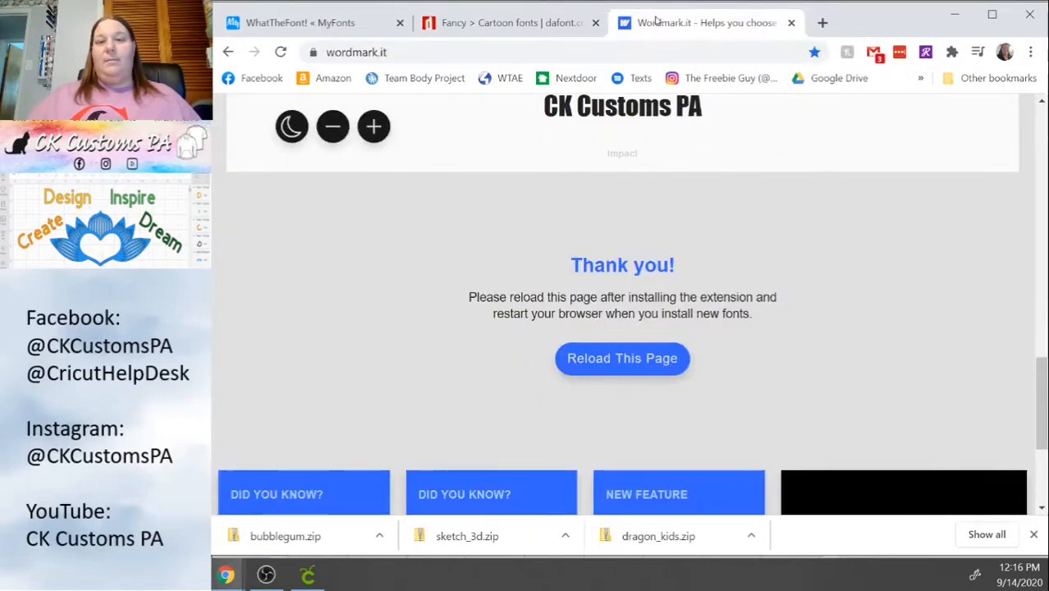
- Reload wordmark.it, preview "CK Customs PA" again and look through the previews in all installed fonts
click(281, 53)
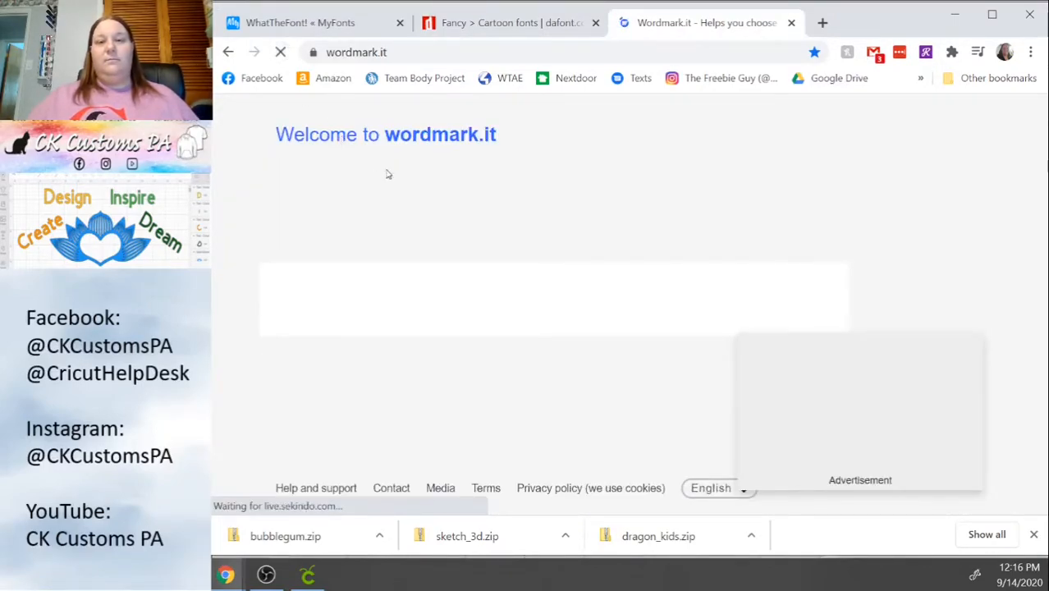
text(CK Customs PA)
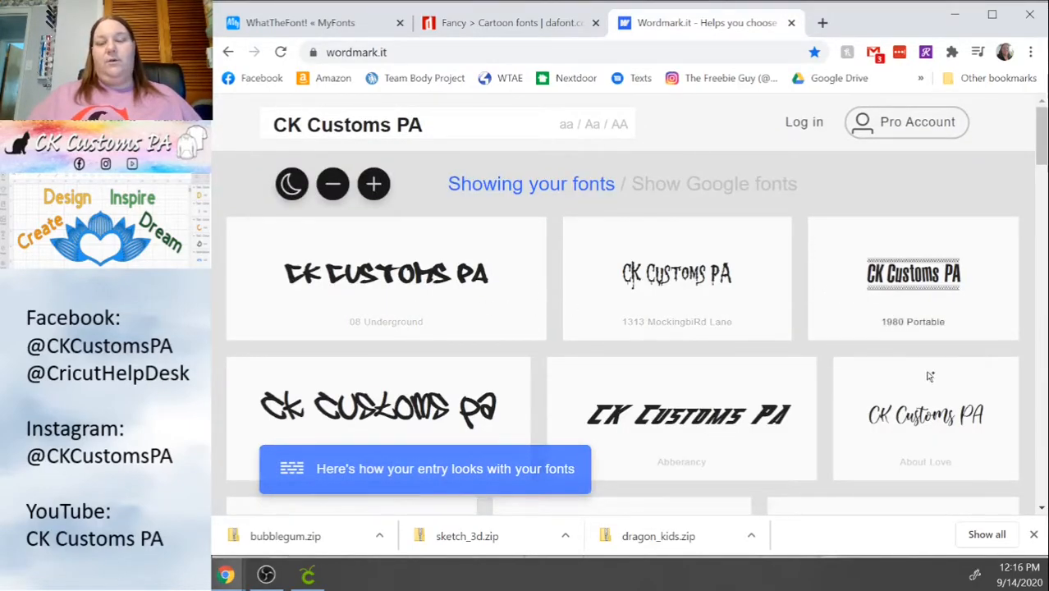
scroll(551, 394, down, 1)
scroll(550, 393, down, 10)
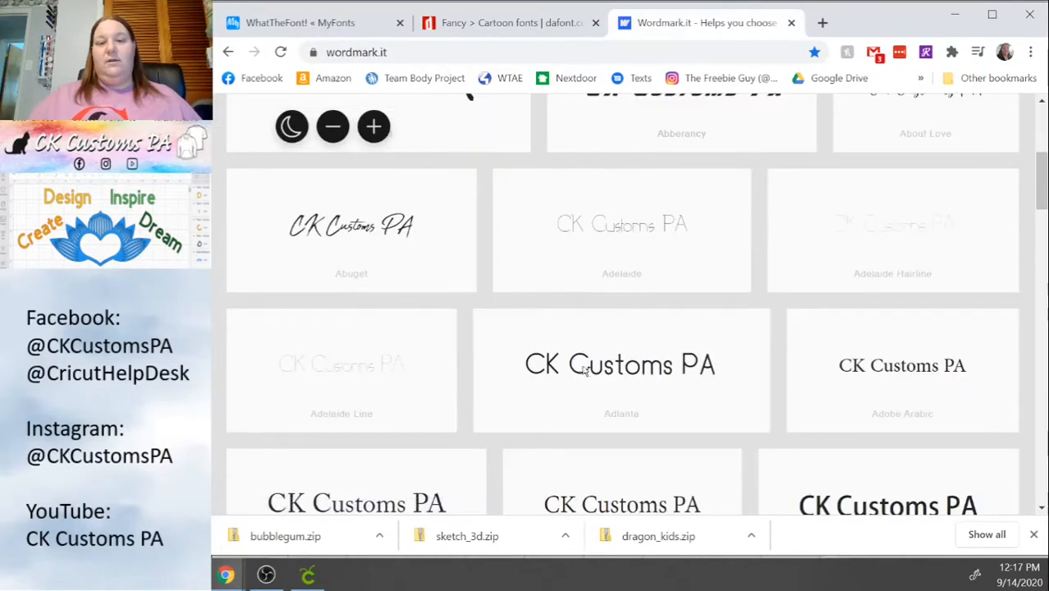
scroll(700, 349, down, 15)
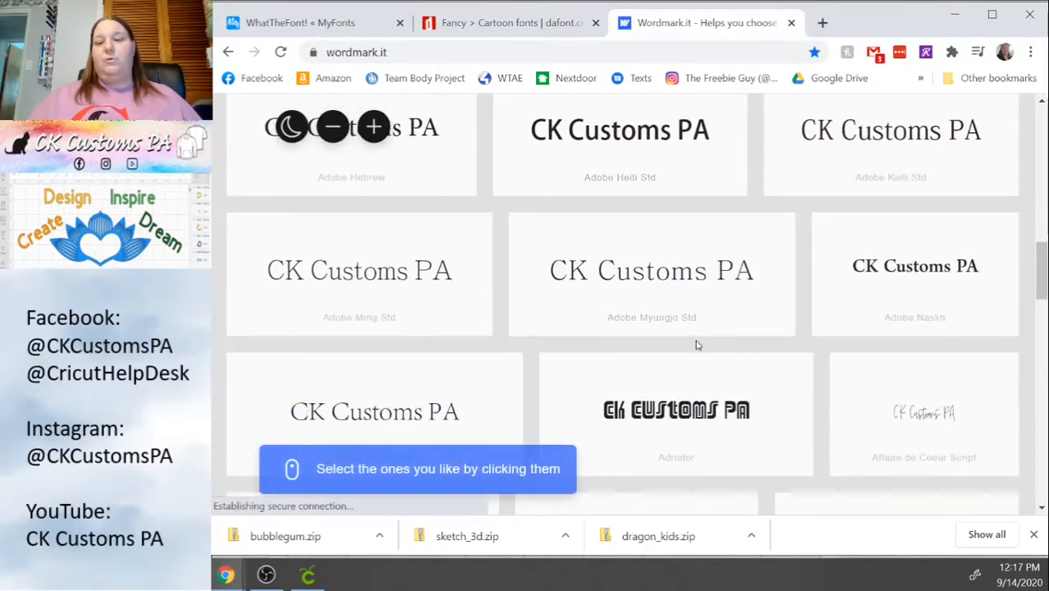
scroll(695, 345, down, 15)
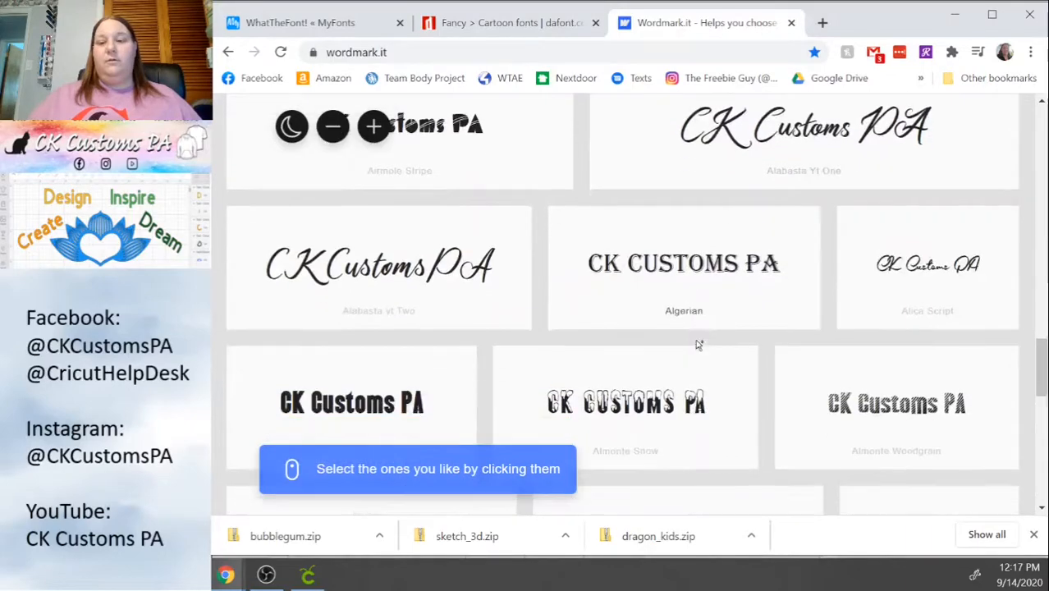
- Look through the wordmark.it previews of "CK Customs PA" in the installed fonts, down to those starting with B
scroll(695, 344, down, 2)
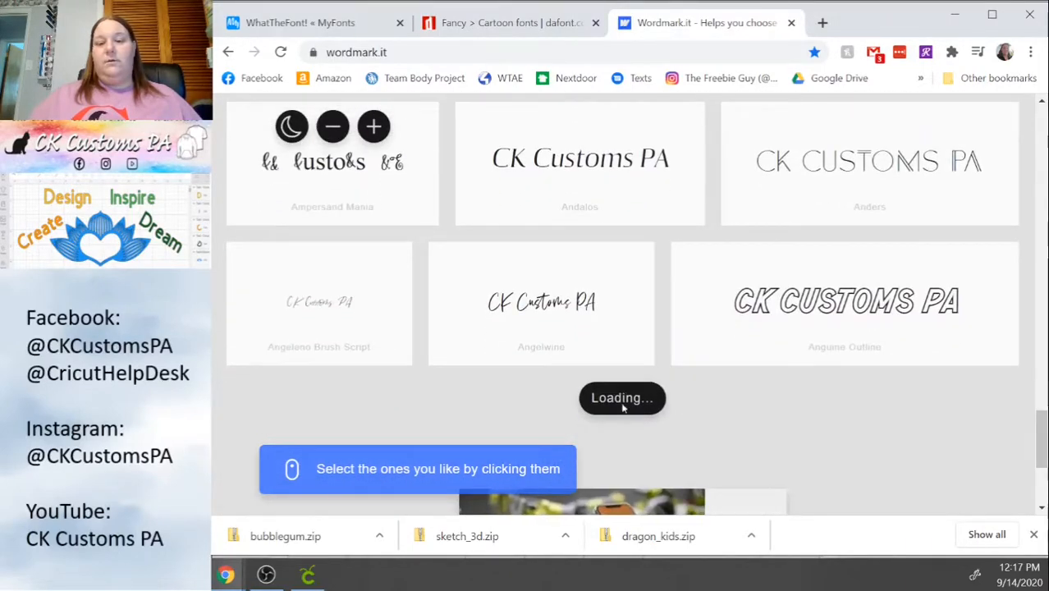
scroll(630, 370, down, 2)
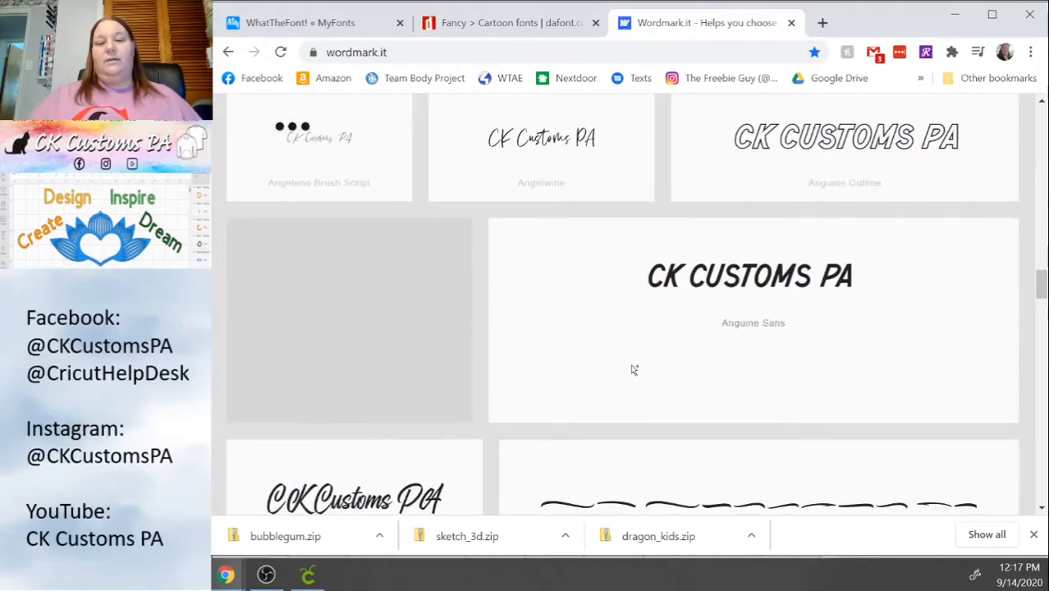
scroll(632, 370, down, 2)
scroll(632, 370, down, 5)
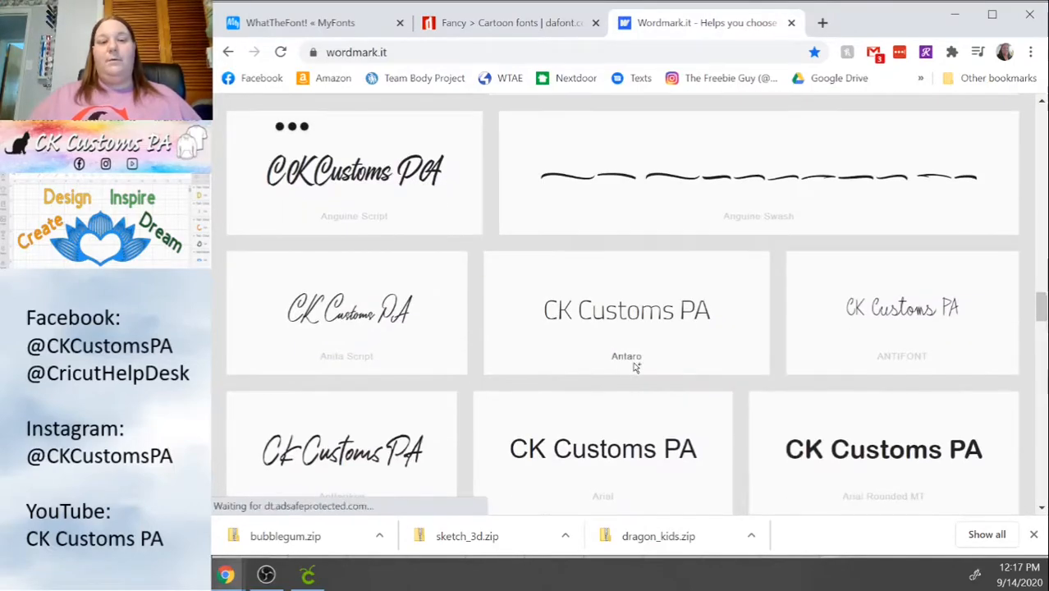
scroll(636, 366, down, 4)
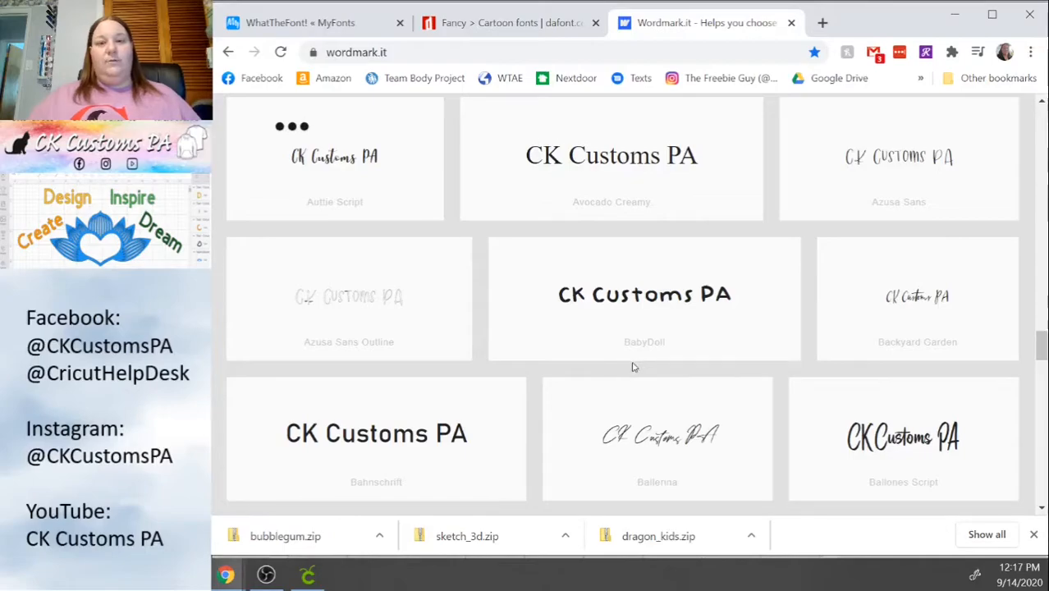
scroll(633, 367, down, 2)
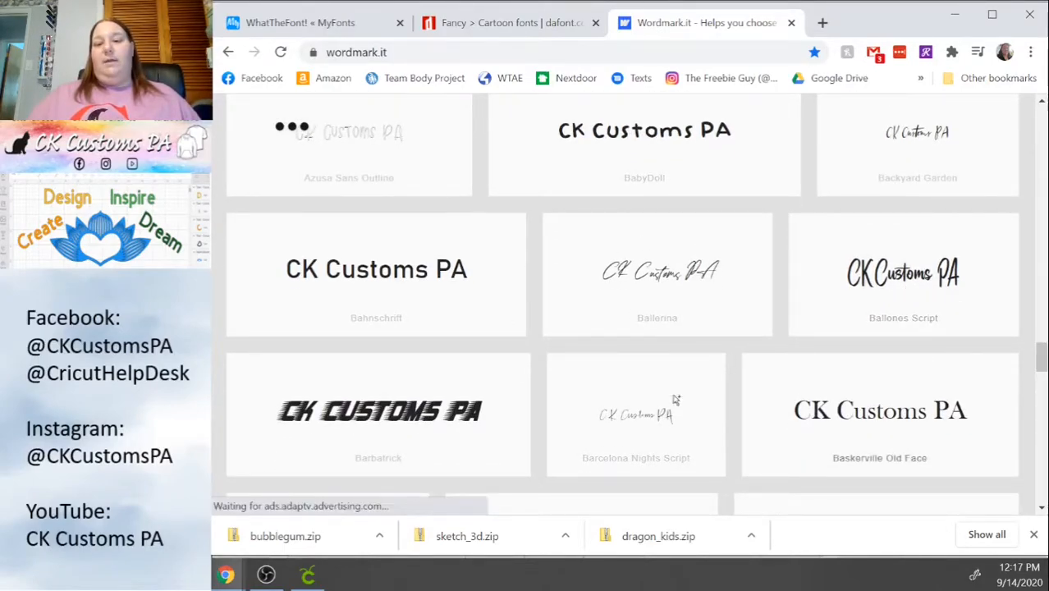
scroll(566, 305, down, 6)
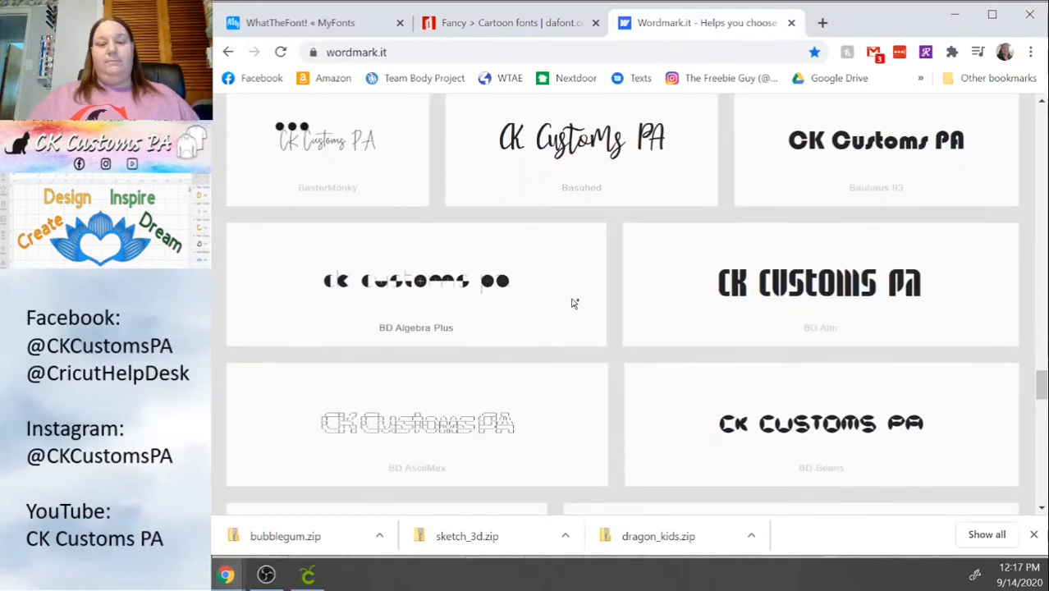
scroll(574, 306, down, 1)
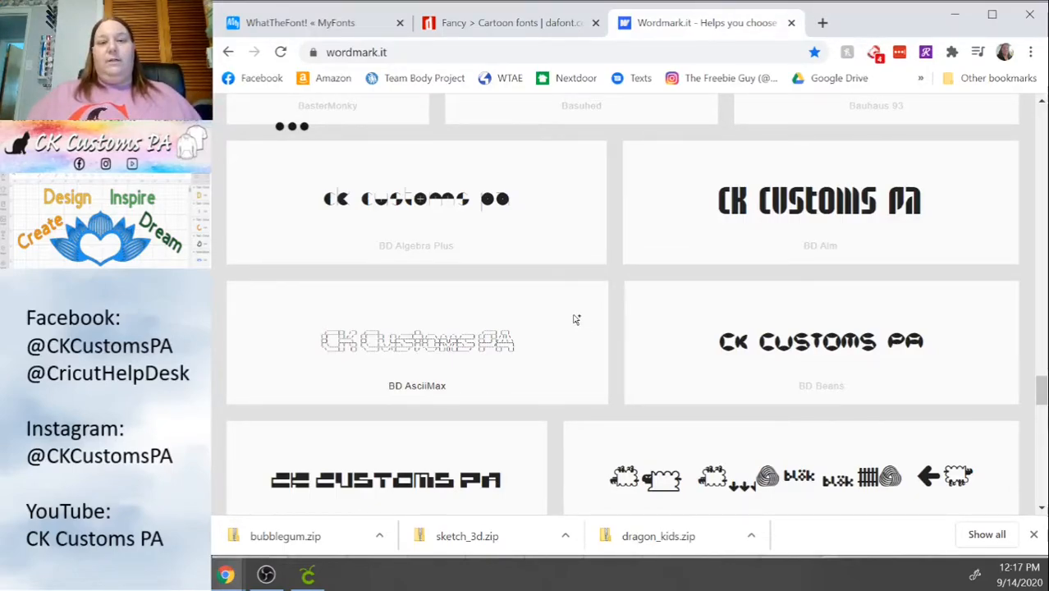
scroll(575, 319, down, 4)
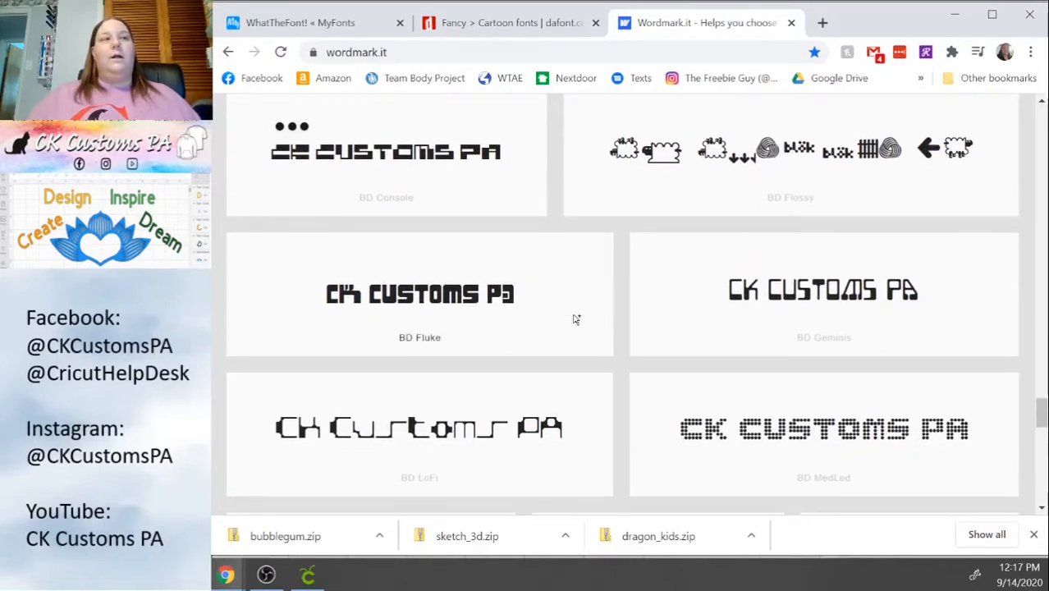
scroll(575, 320, down, 3)
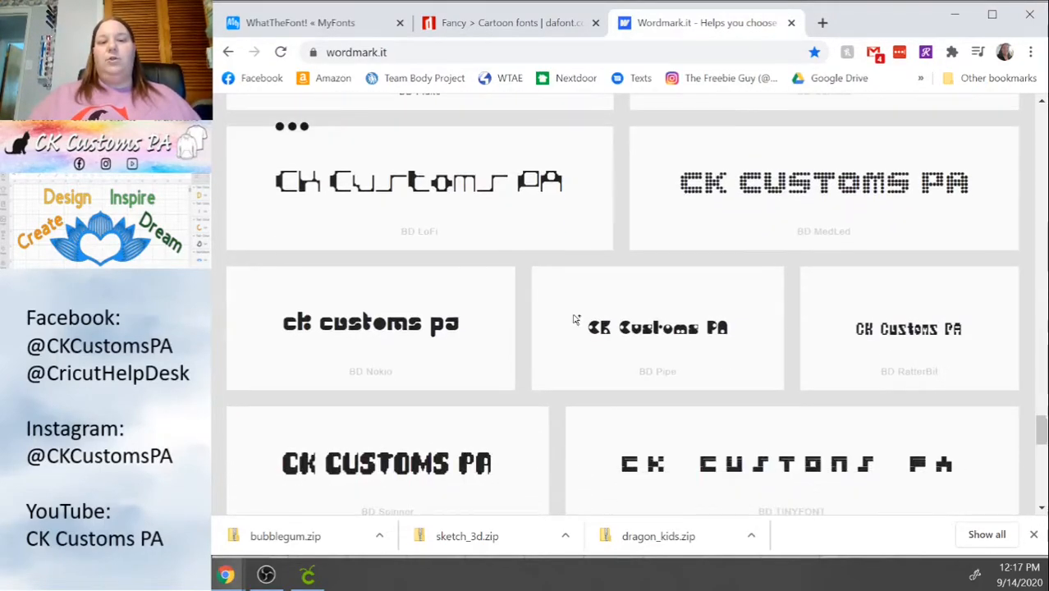
scroll(575, 368, down, 2)
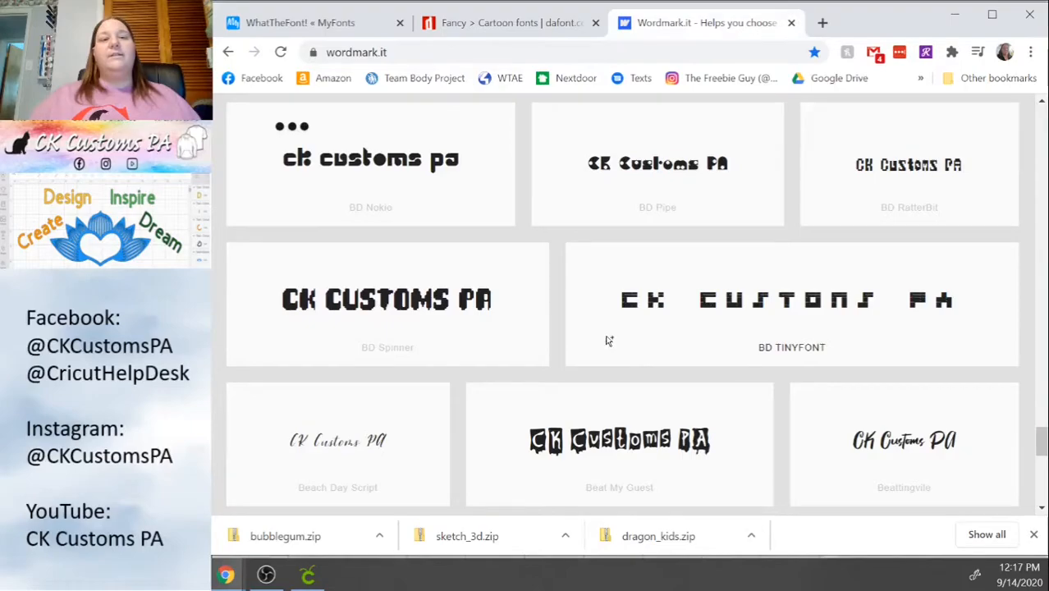
- Go to whatthefont.com in the existing MyFonts page, dismissing the sign-up offer and the list of finished downloads
click(296, 24)
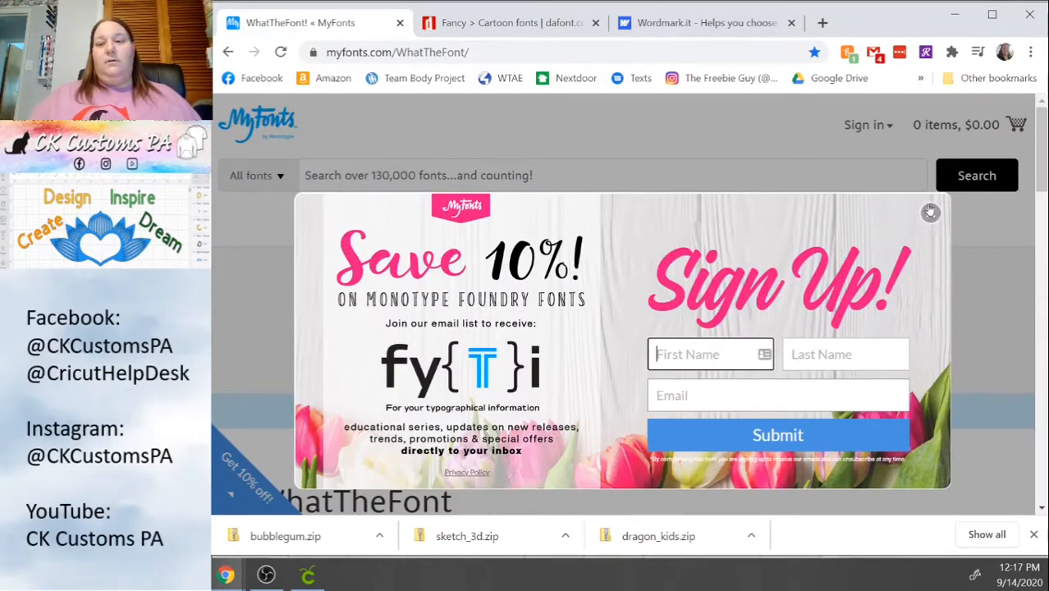
click(929, 213)
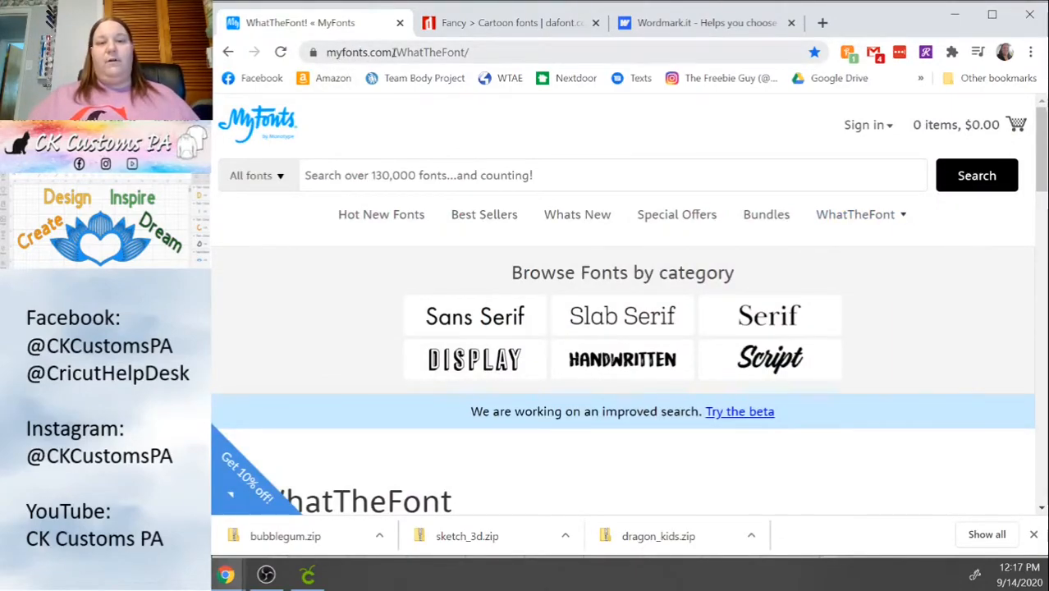
click(423, 51)
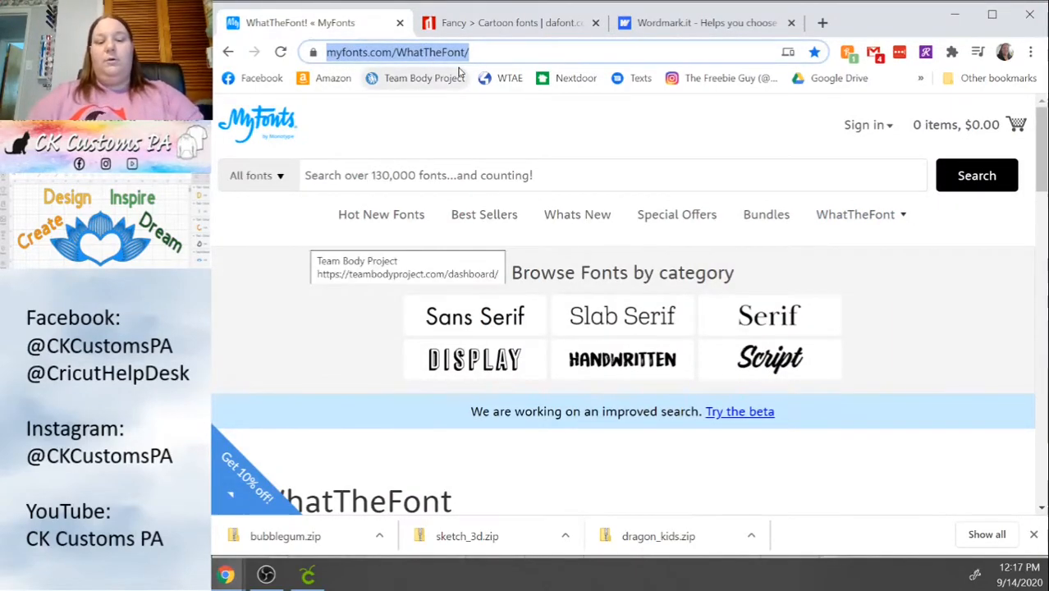
text(whatthef)
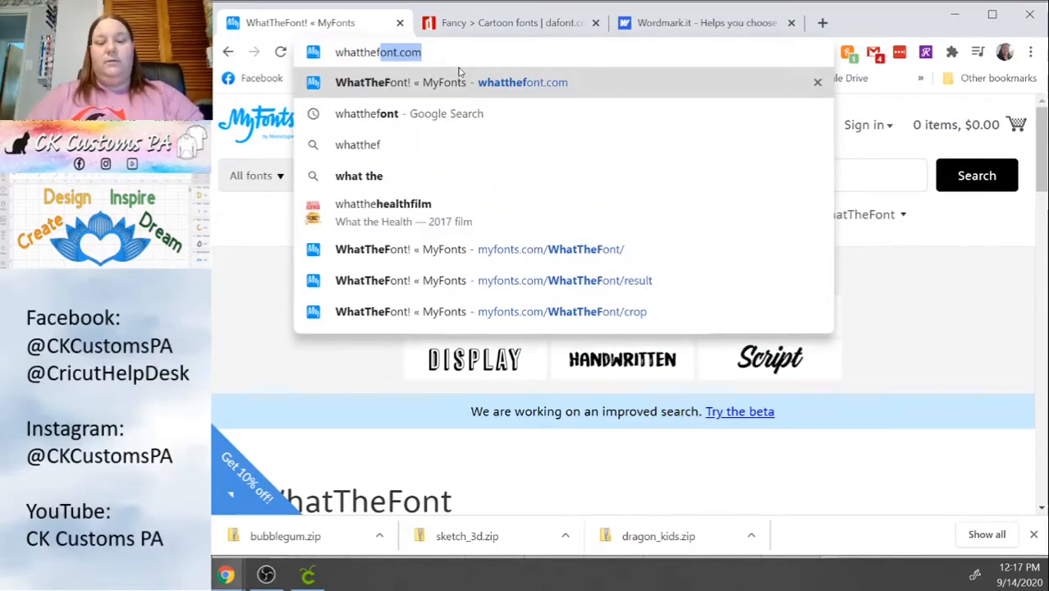
text(ont.com)
key(Return)
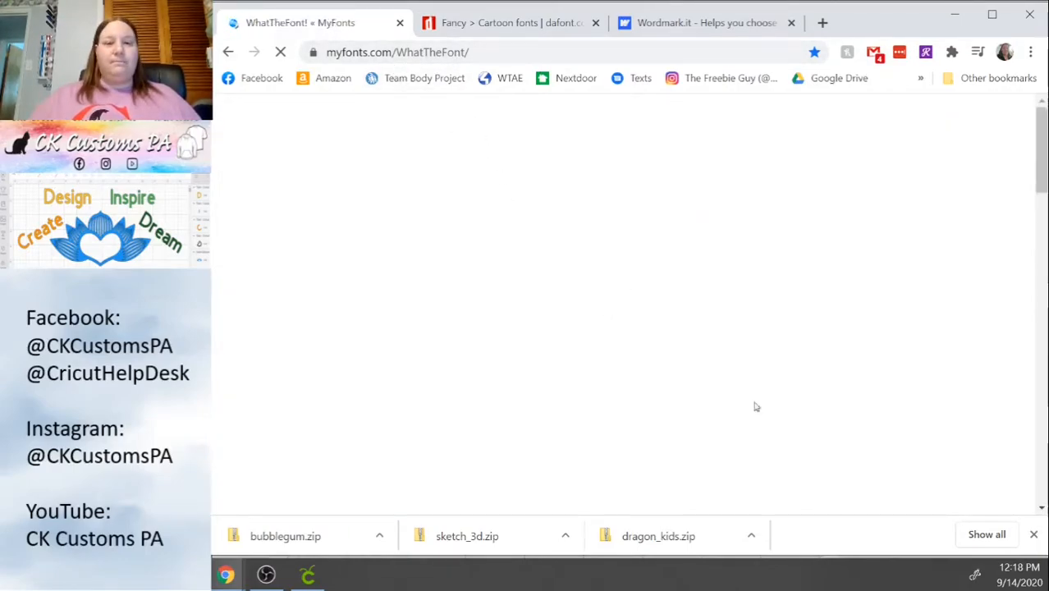
click(1033, 534)
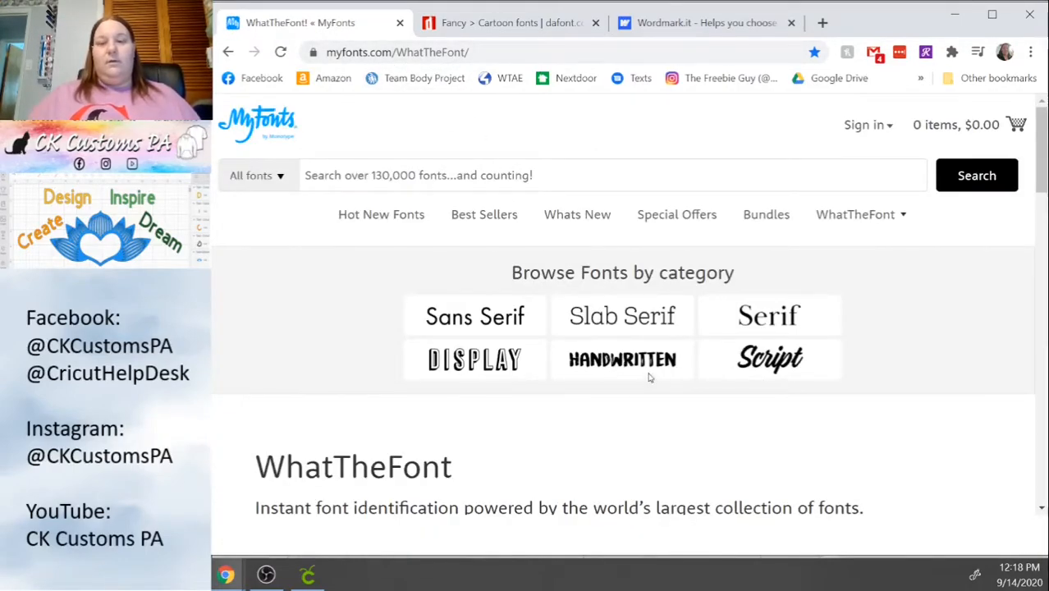
- Upload Banner.PNG from the Backup > CKcustoms folder to WhatTheFont for font identification
scroll(663, 367, down, 3)
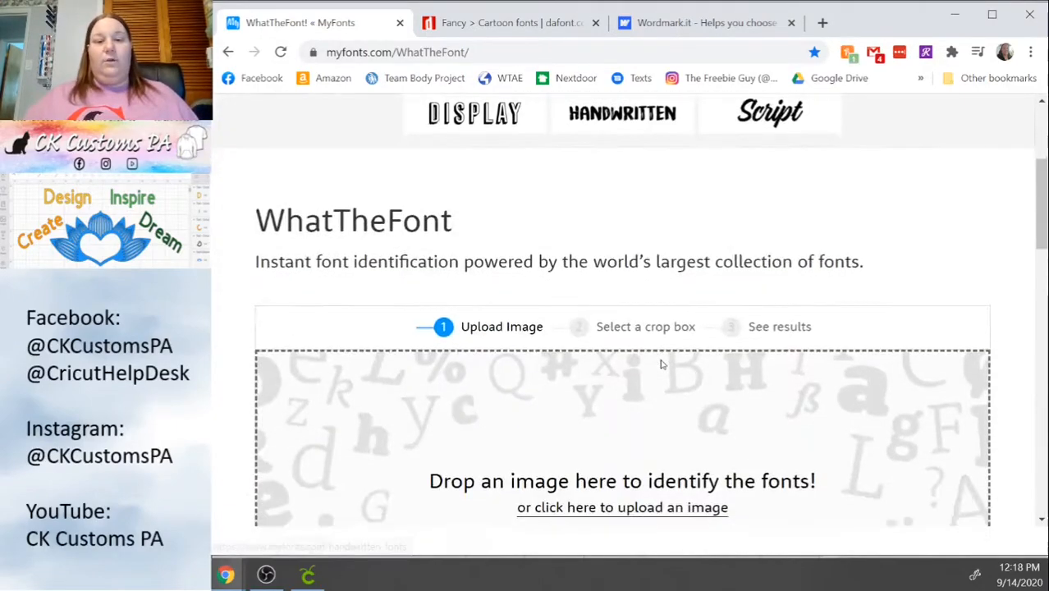
scroll(648, 368, down, 2)
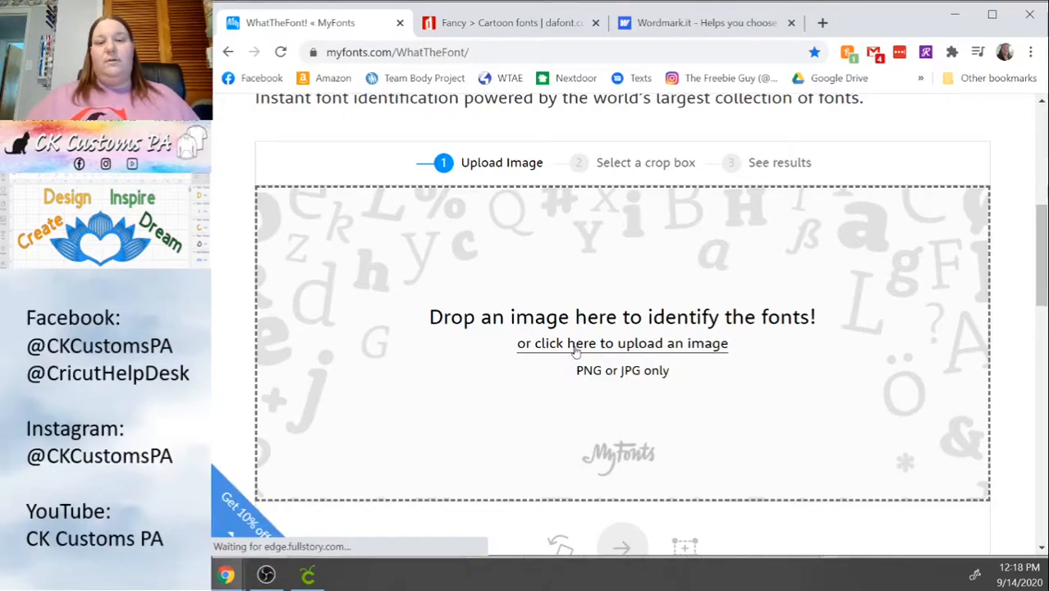
click(574, 348)
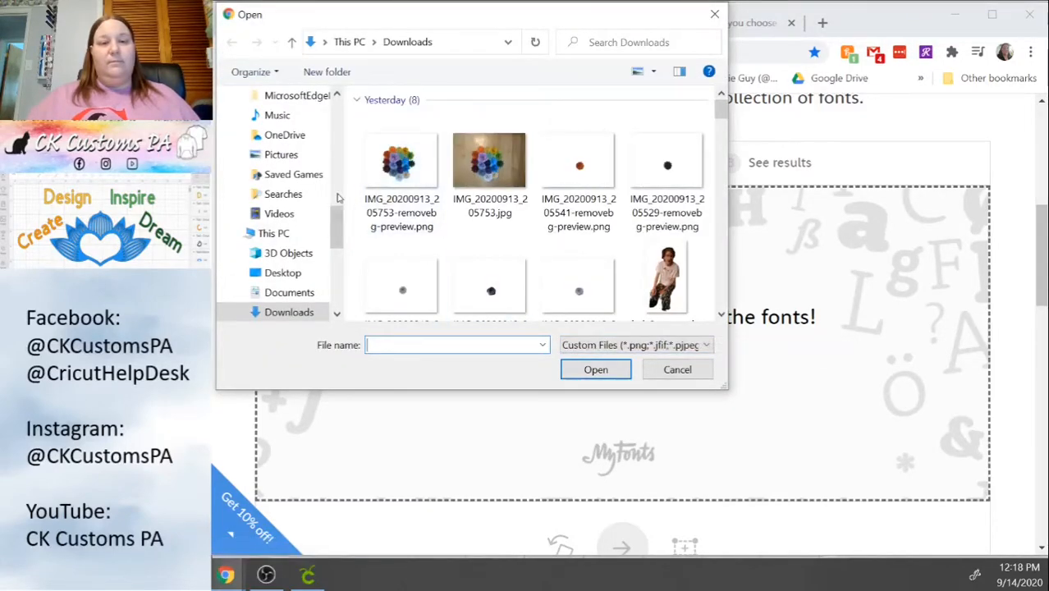
drag(334, 230, 318, 121)
click(277, 221)
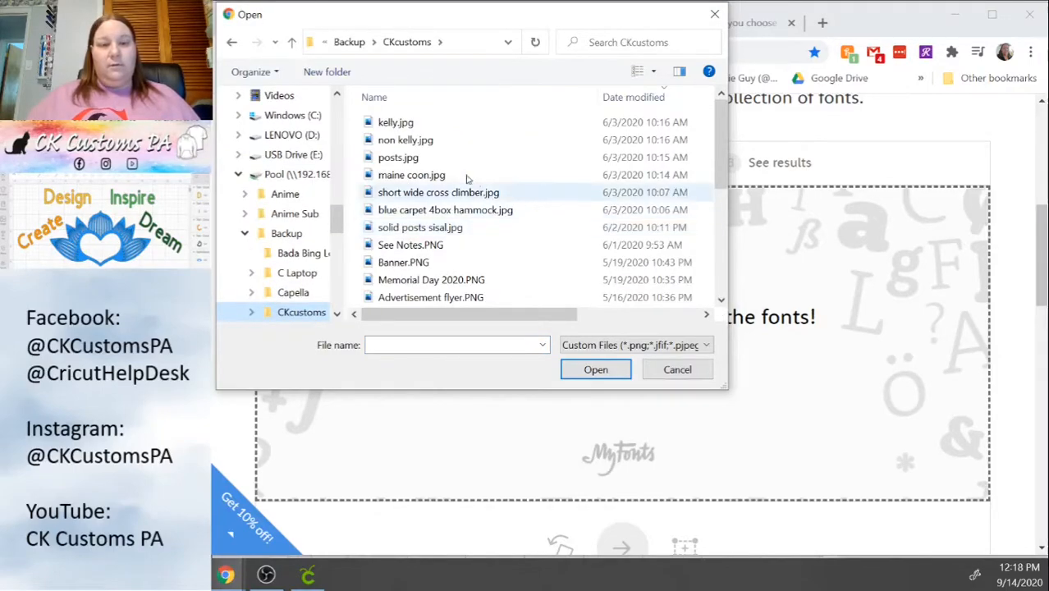
scroll(444, 207, down, 1)
click(419, 210)
click(596, 370)
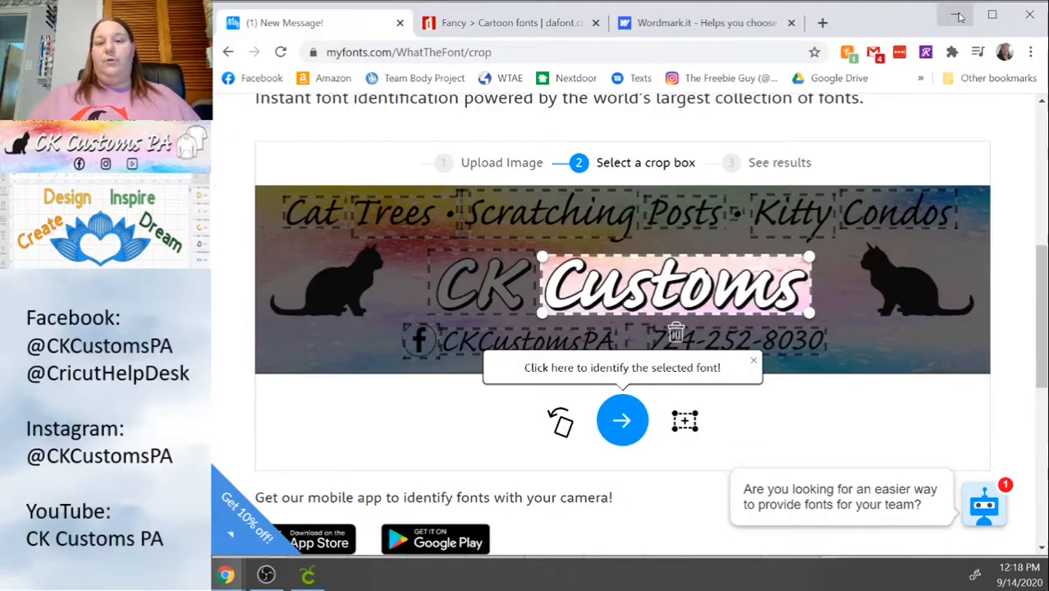
- Minimize Chrome and Cricut Design Space to view the banner on the desktop, and return to Chrome's WhatTheFont page
click(958, 17)
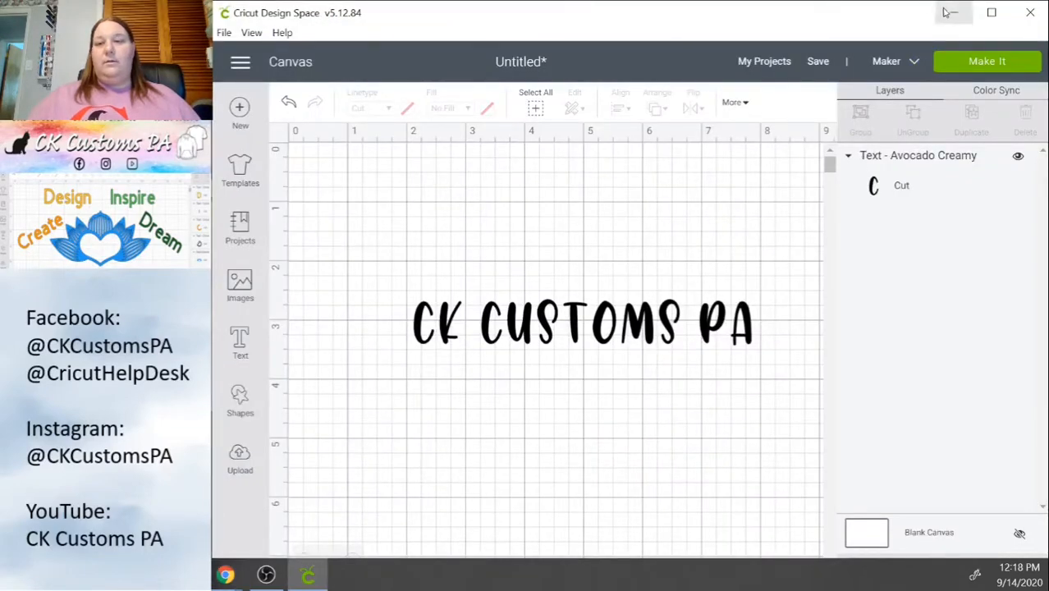
click(955, 14)
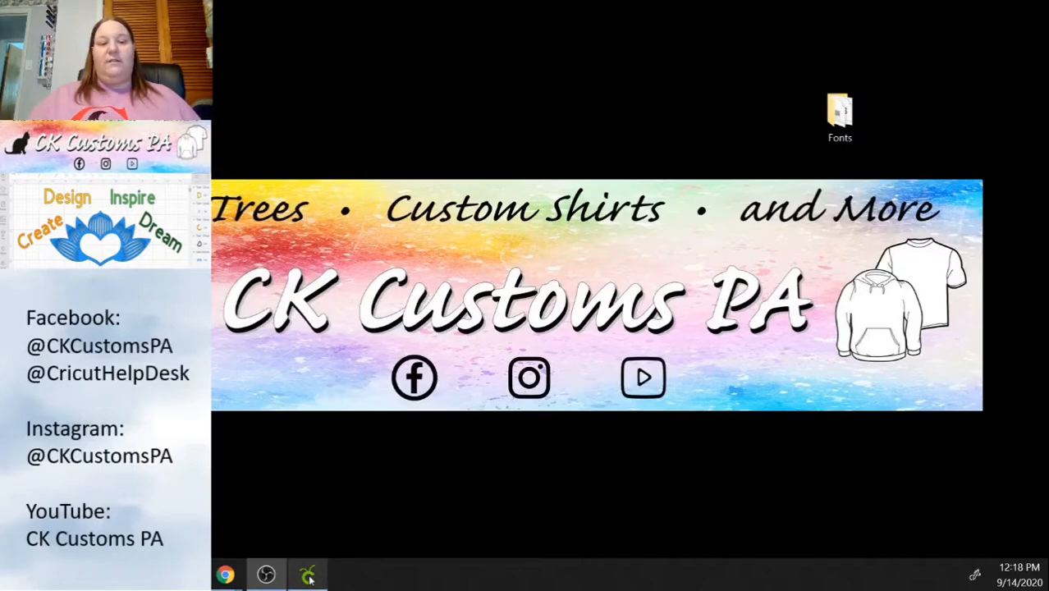
mouse_move(229, 575)
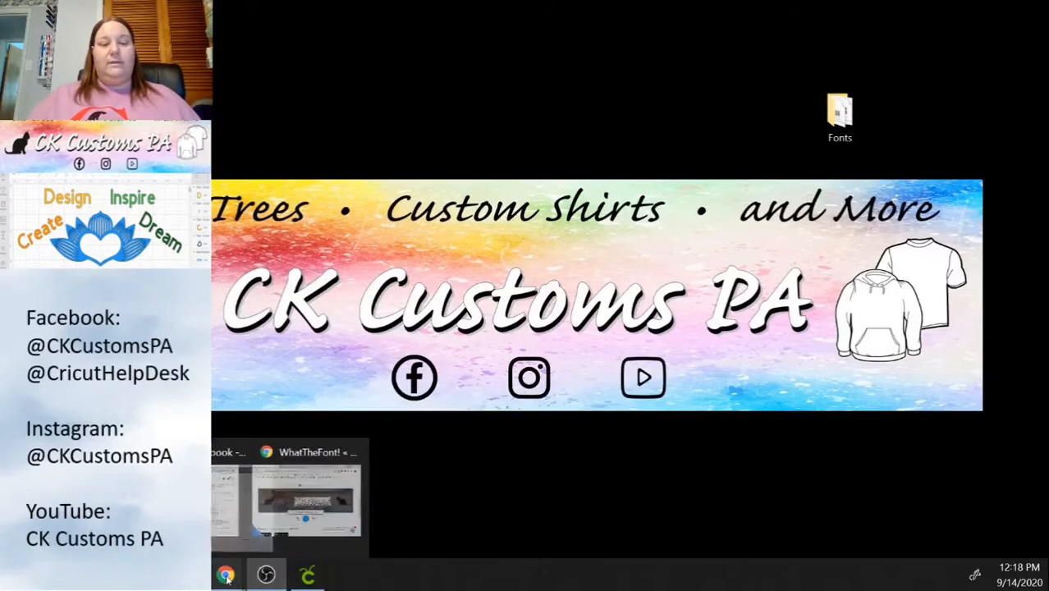
click(268, 465)
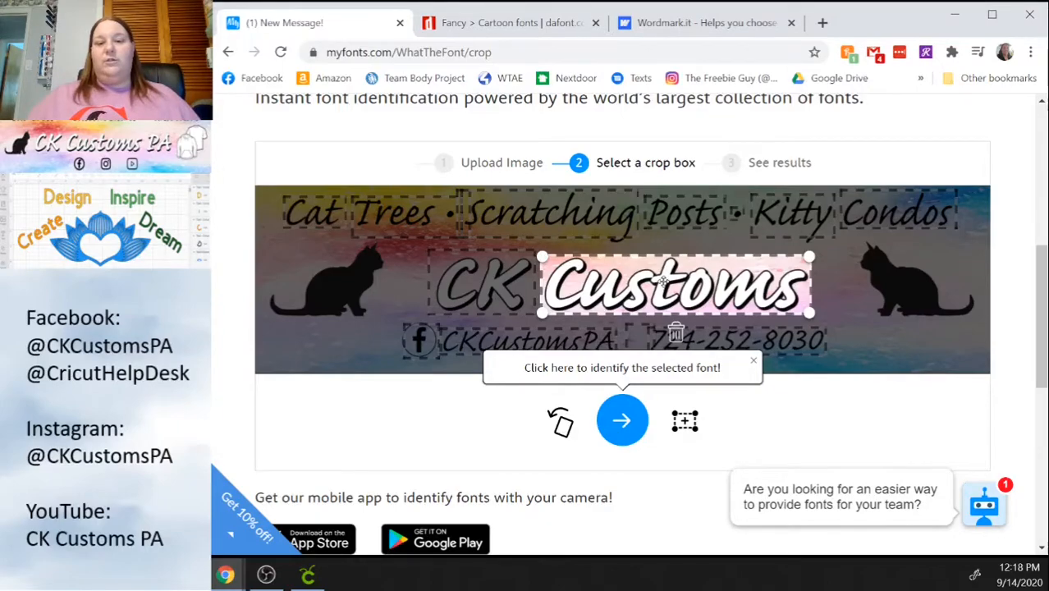
- Fit the crop box around the word "Customs" in the banner and identify its font
drag(663, 281, 720, 261)
drag(646, 283, 706, 285)
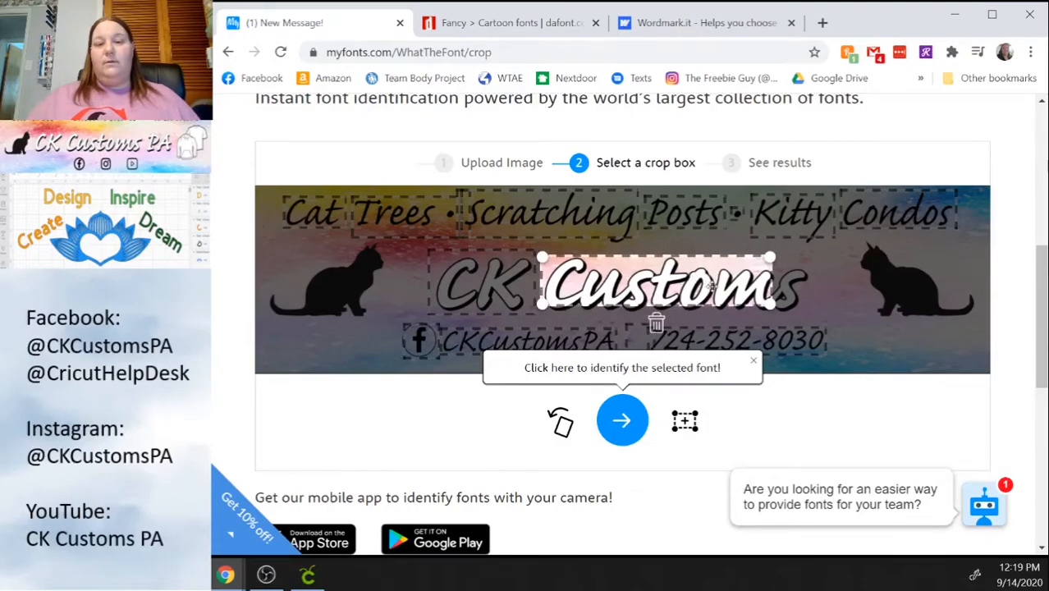
drag(770, 304, 807, 314)
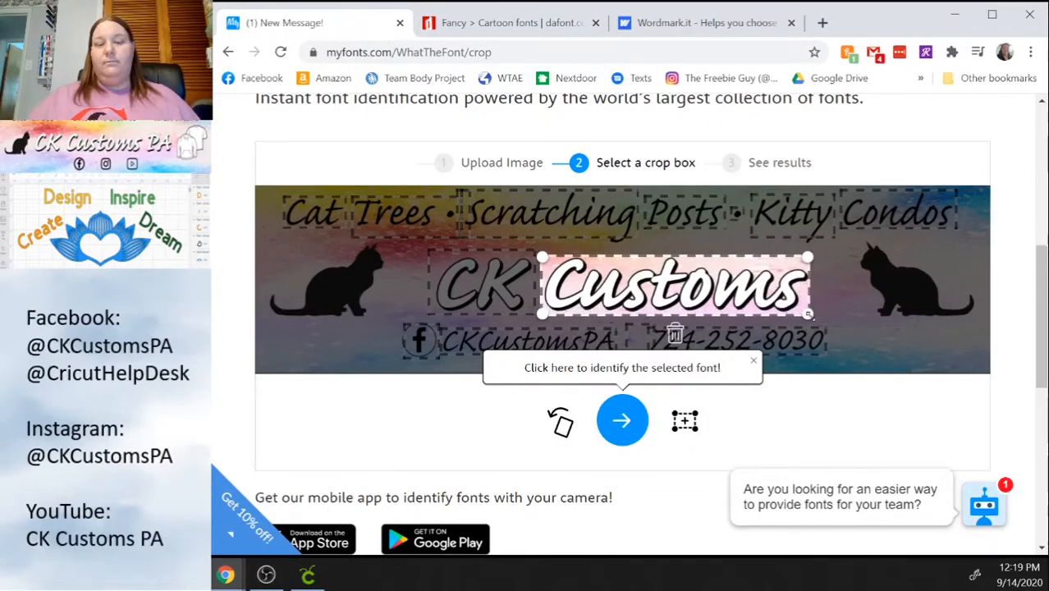
click(624, 422)
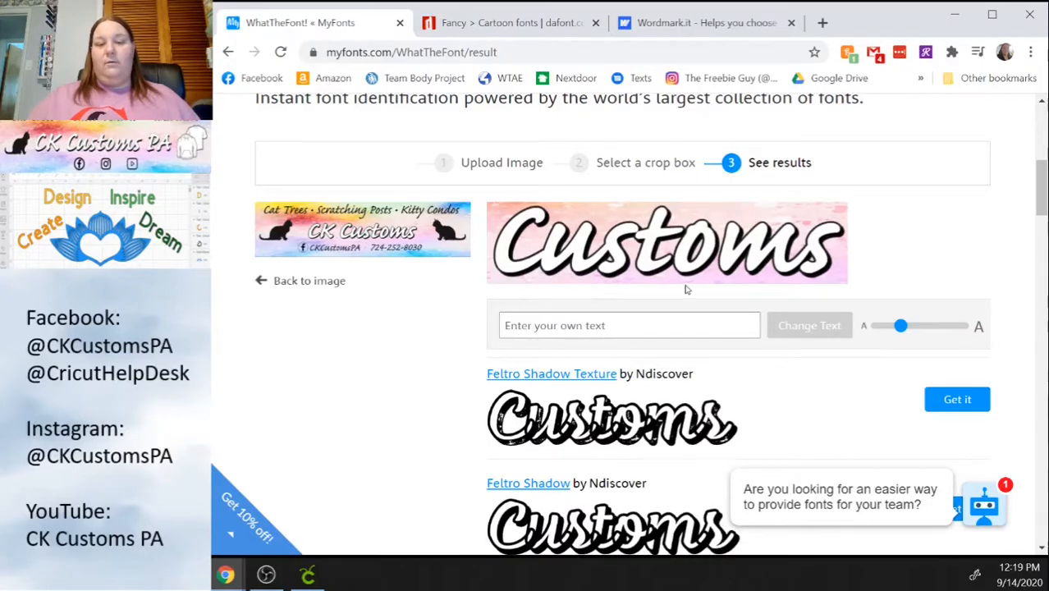
- Look through the suggested matching fonts and compare them with the cropped word "Customs"
scroll(694, 320, down, 2)
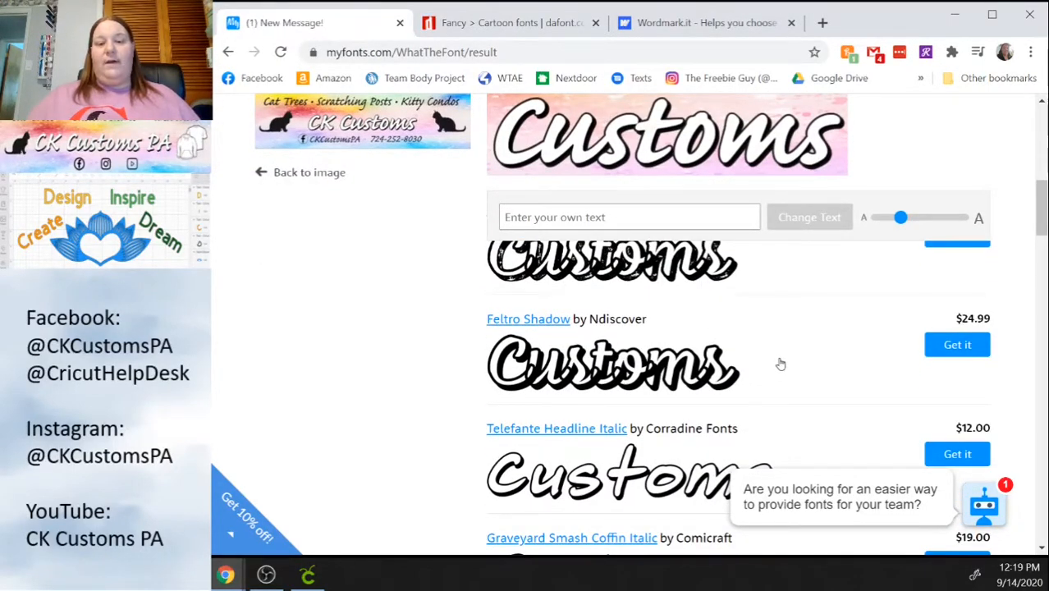
scroll(781, 364, down, 2)
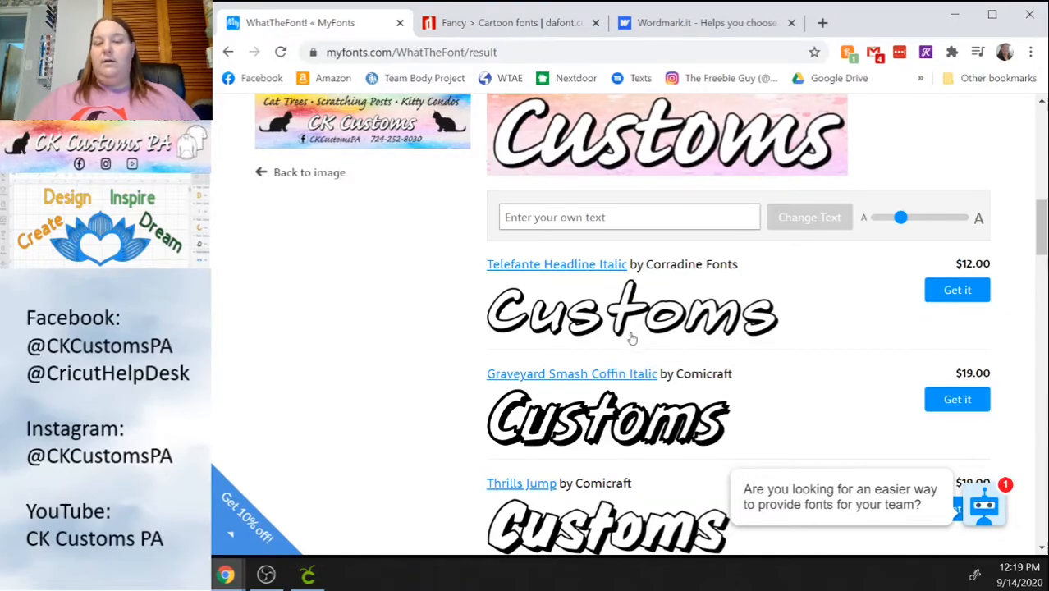
scroll(644, 337, down, 3)
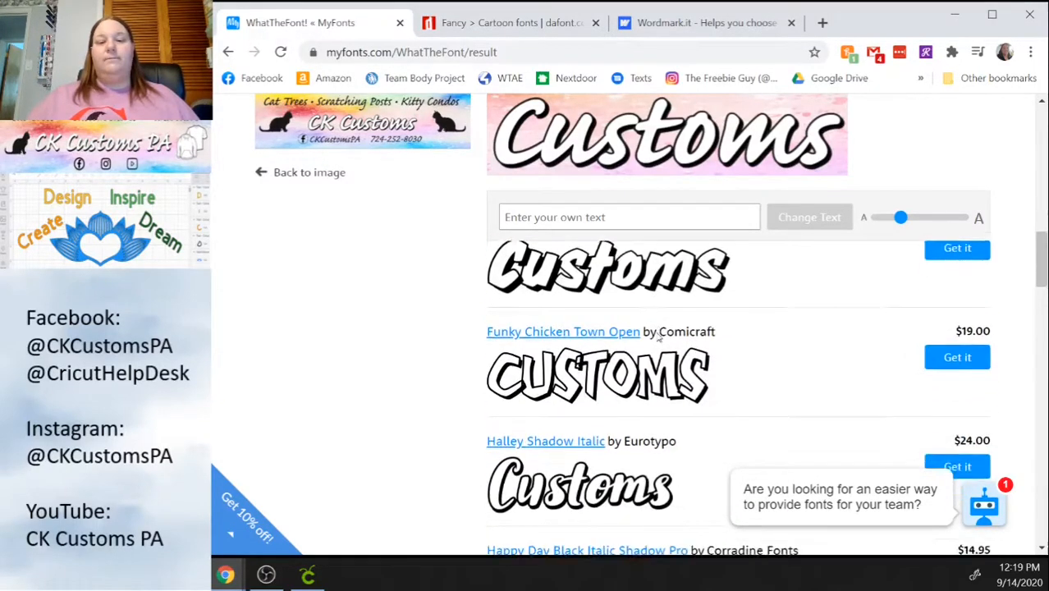
scroll(659, 338, down, 2)
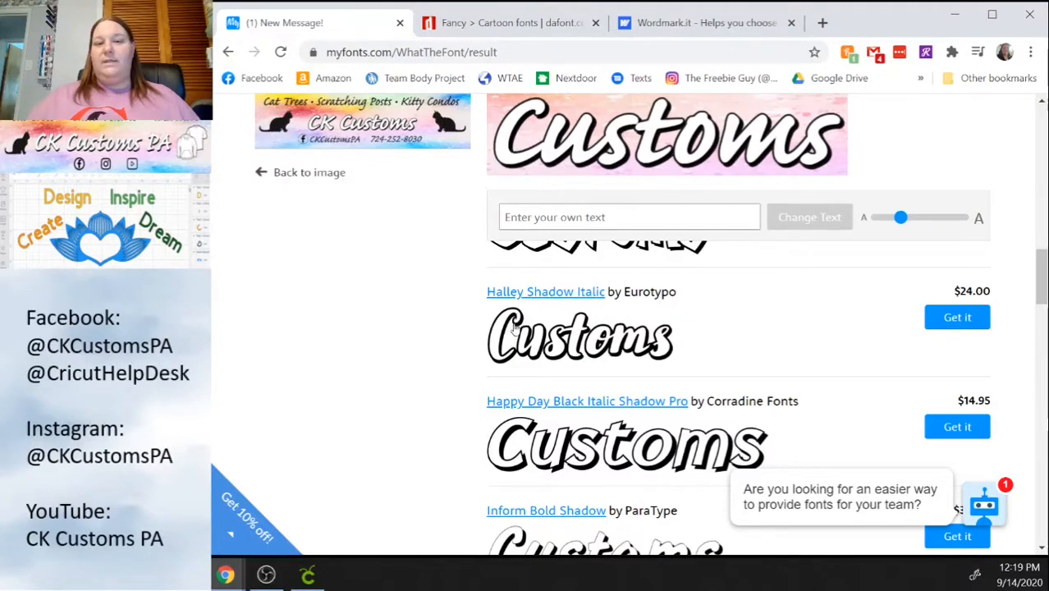
scroll(619, 347, down, 3)
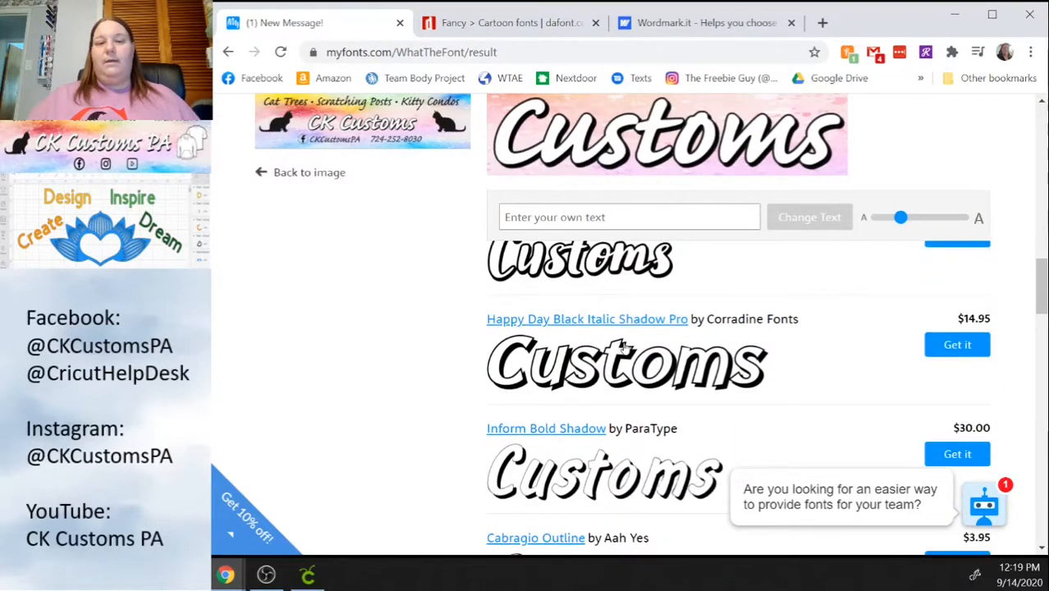
scroll(624, 347, down, 3)
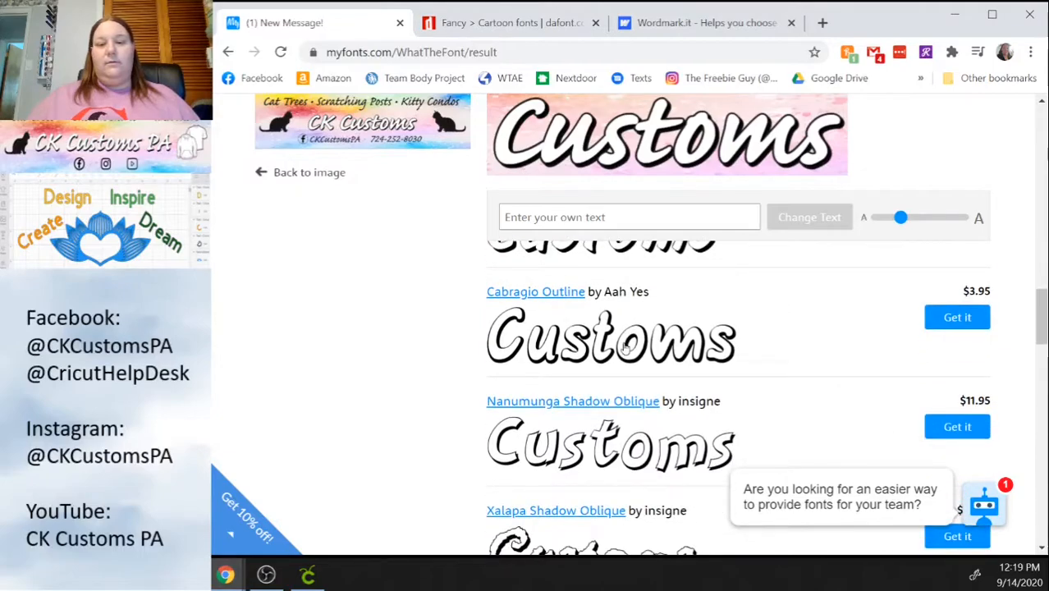
scroll(626, 348, down, 3)
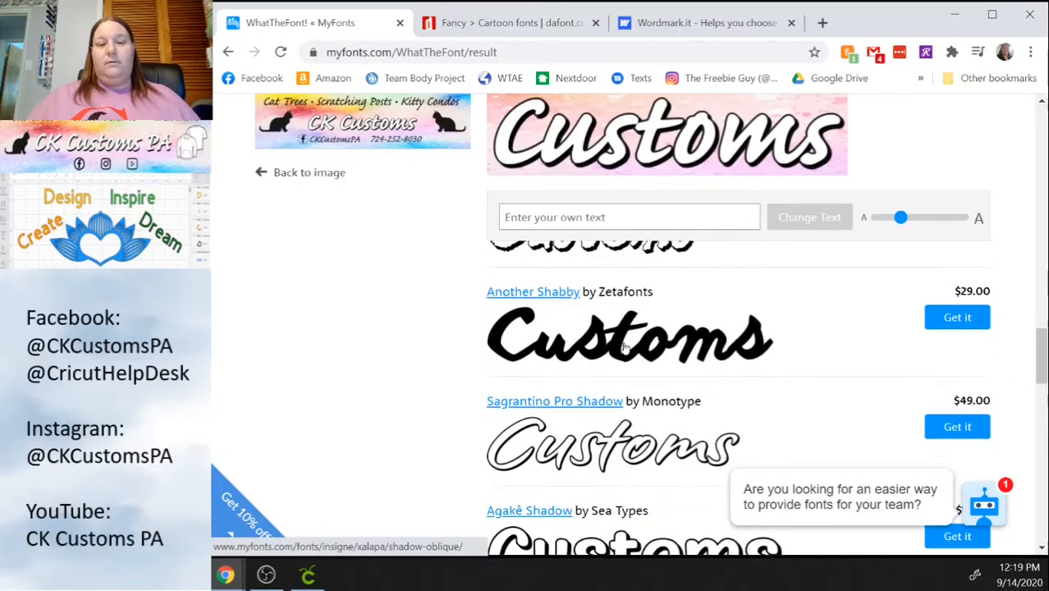
- Look through the remaining suggested fonts down to the end of the WhatTheFont match list
scroll(626, 348, down, 4)
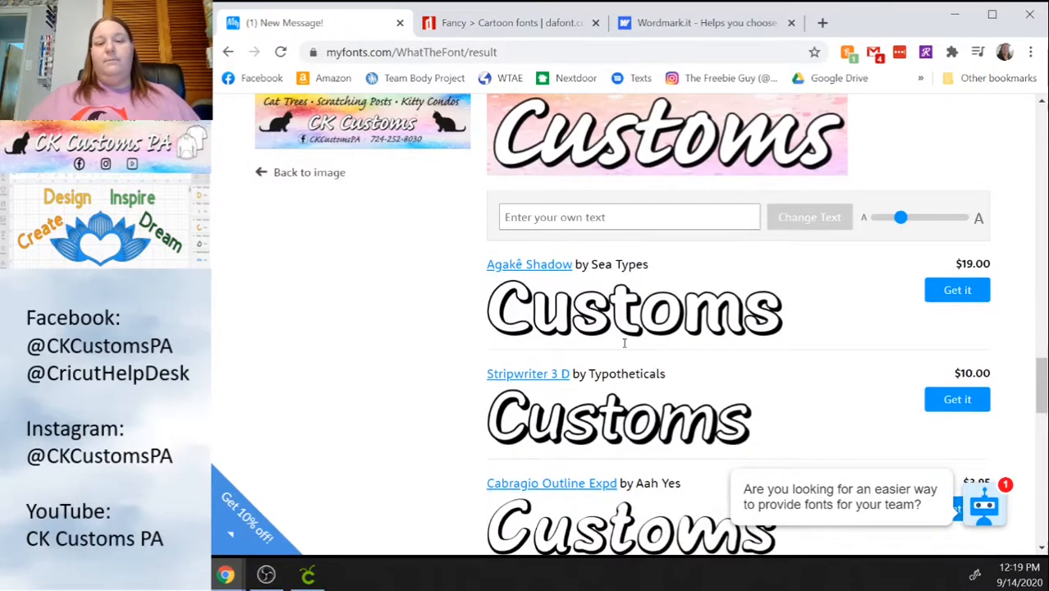
scroll(624, 347, down, 2)
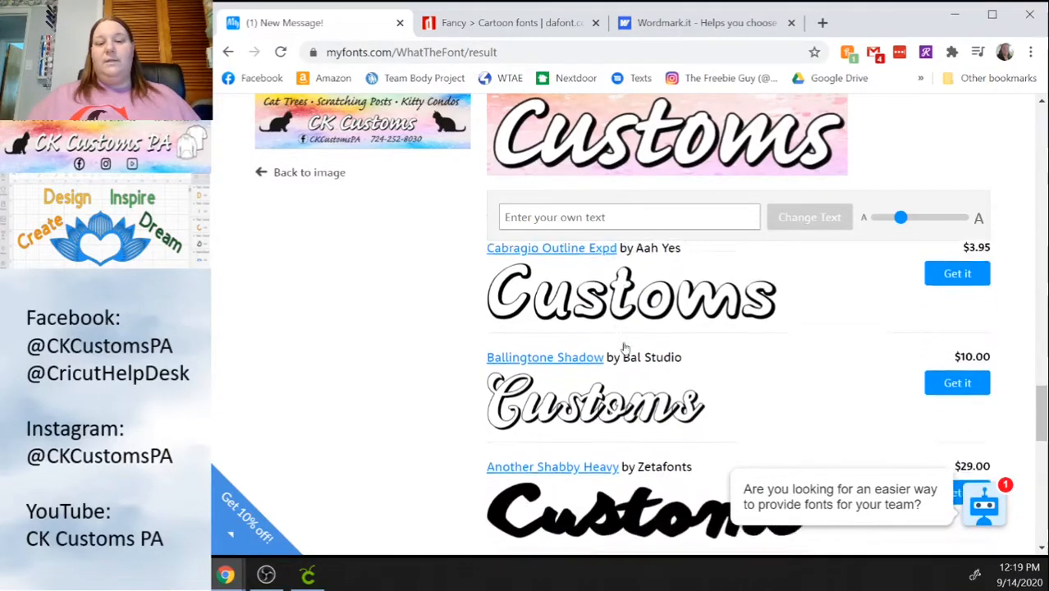
scroll(623, 345, down, 1)
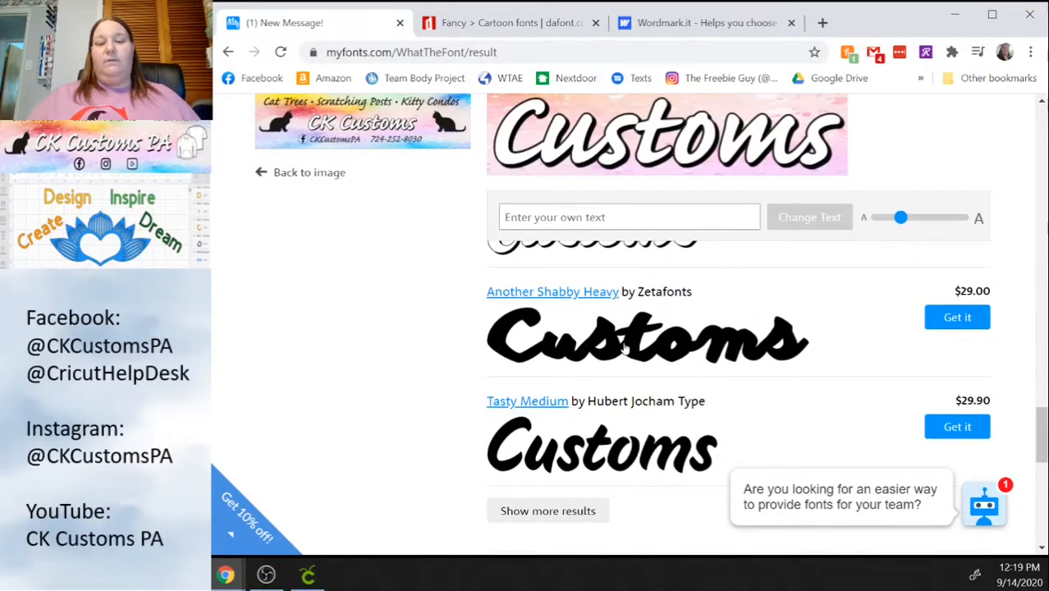
scroll(625, 348, down, 2)
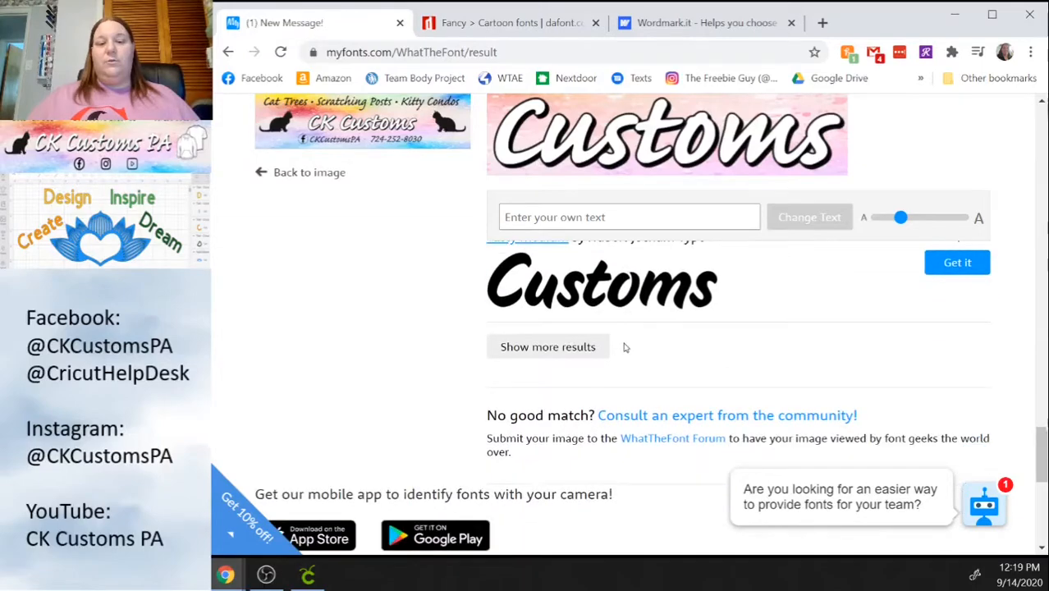
- Show more font matches and compare the additional suggestions with the cropped word "Customs"
click(567, 351)
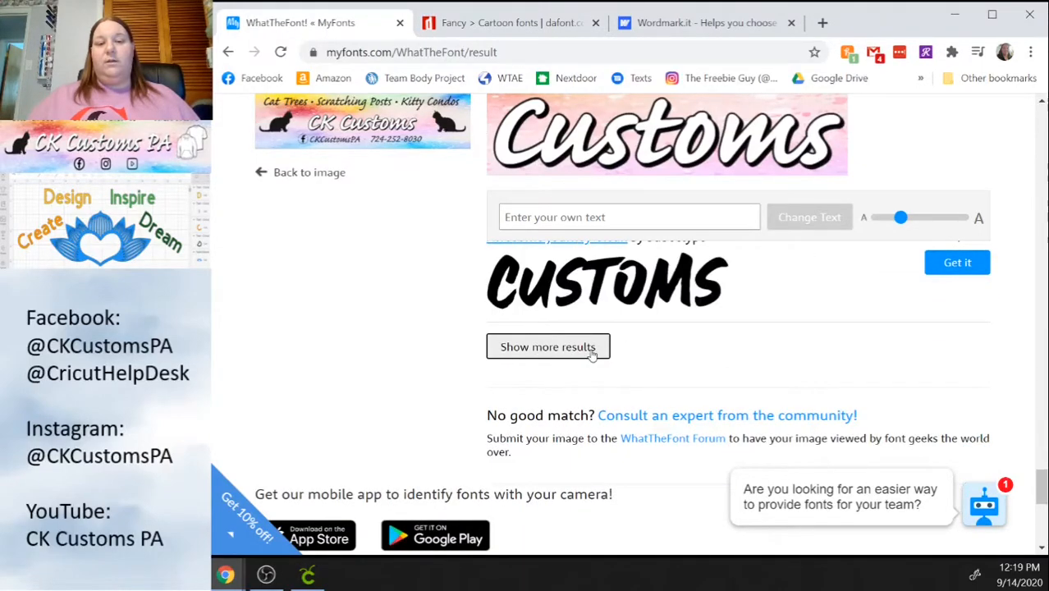
scroll(663, 353, up, 3)
scroll(663, 352, up, 2)
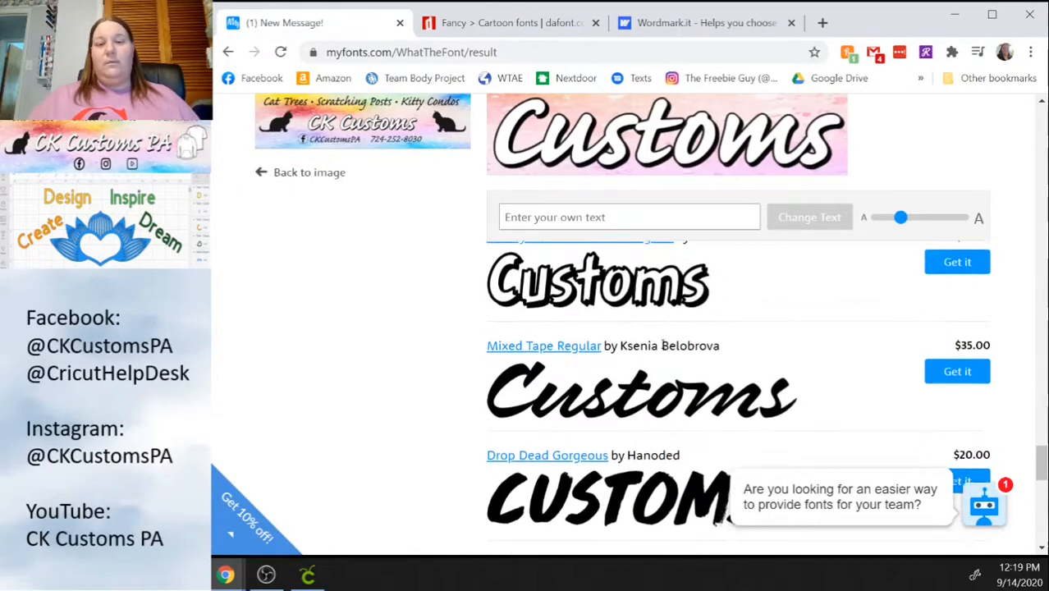
scroll(663, 352, up, 2)
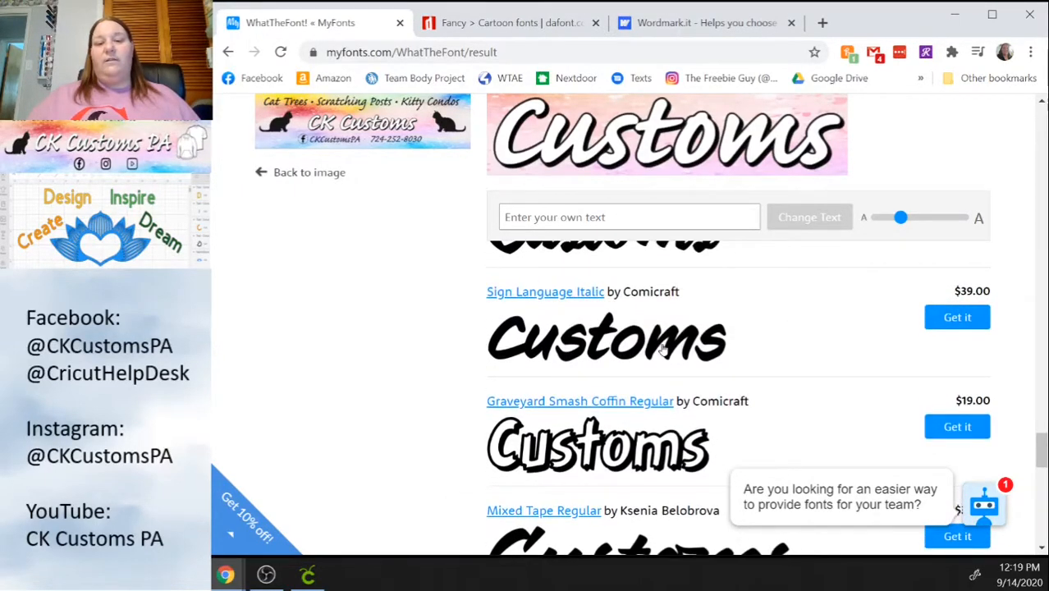
scroll(663, 350, up, 1)
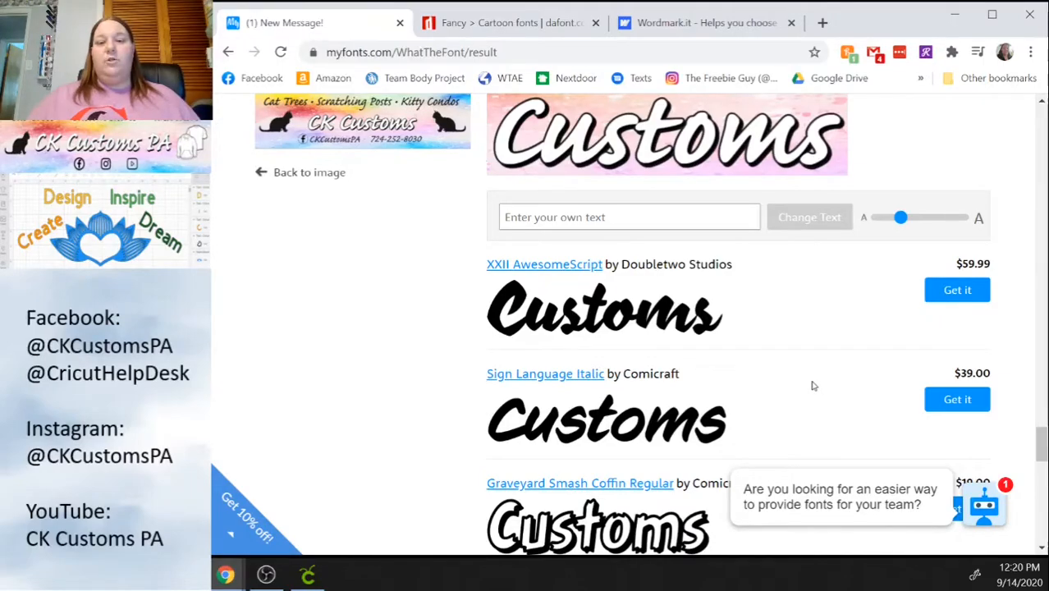
scroll(813, 385, down, 1)
scroll(811, 386, down, 2)
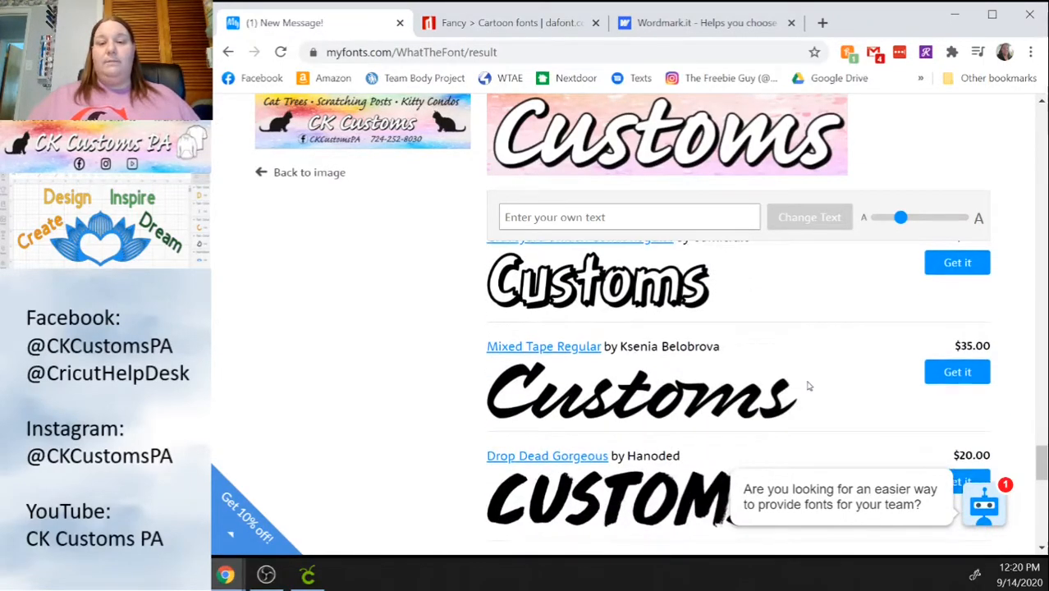
scroll(809, 387, down, 1)
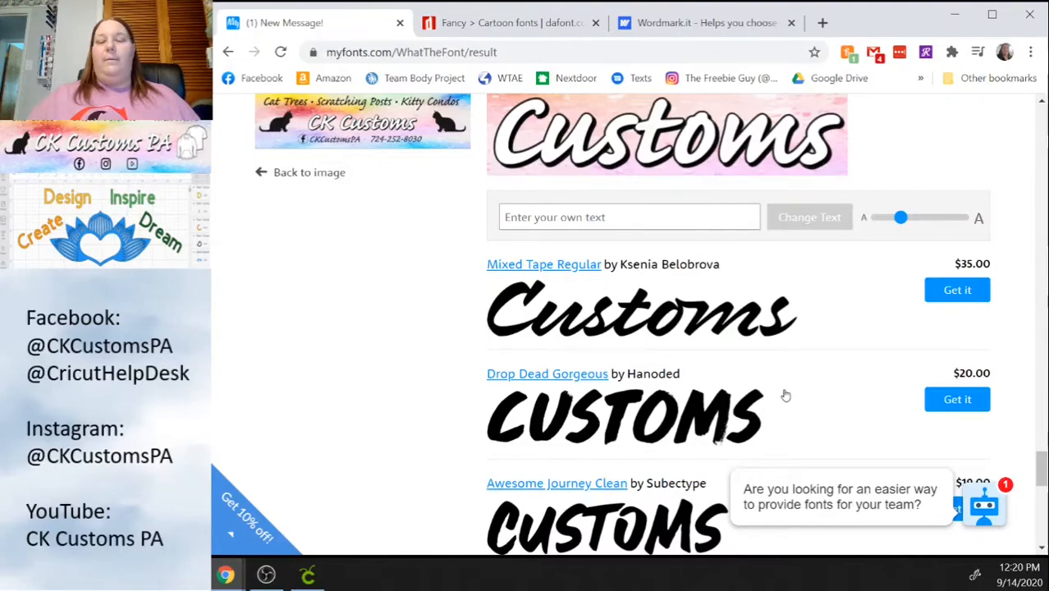
scroll(785, 394, down, 1)
scroll(785, 395, down, 1)
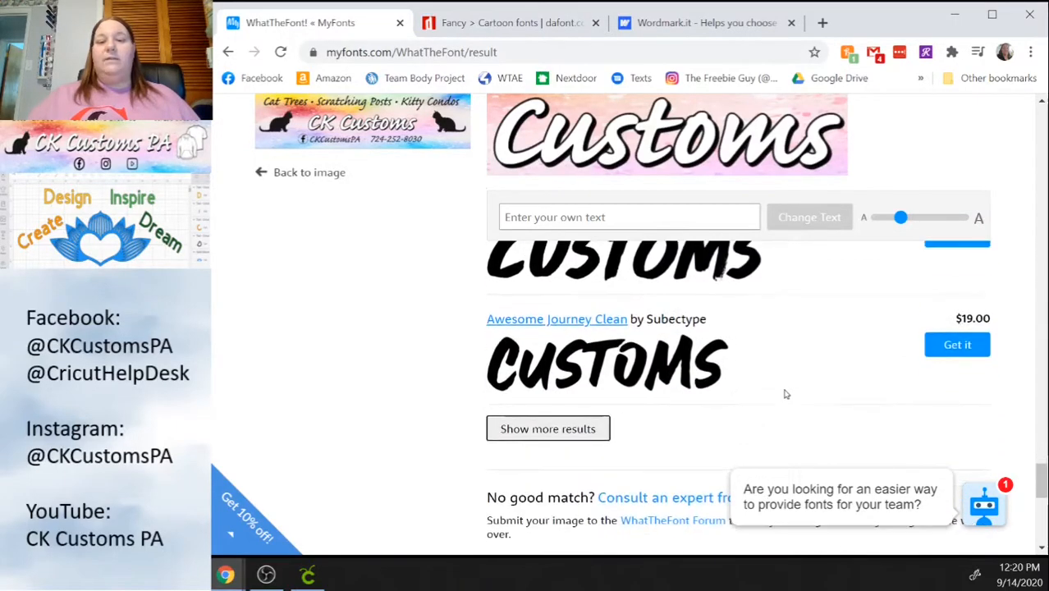
- Load a further batch of matching fonts and look through it for one resembling the banner lettering
click(579, 430)
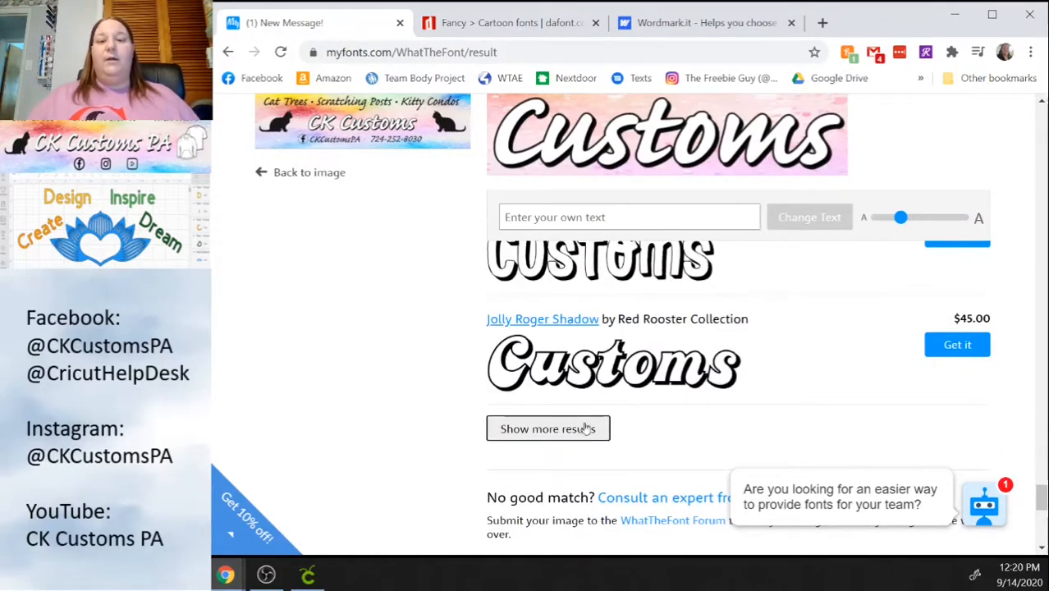
scroll(655, 416, up, 3)
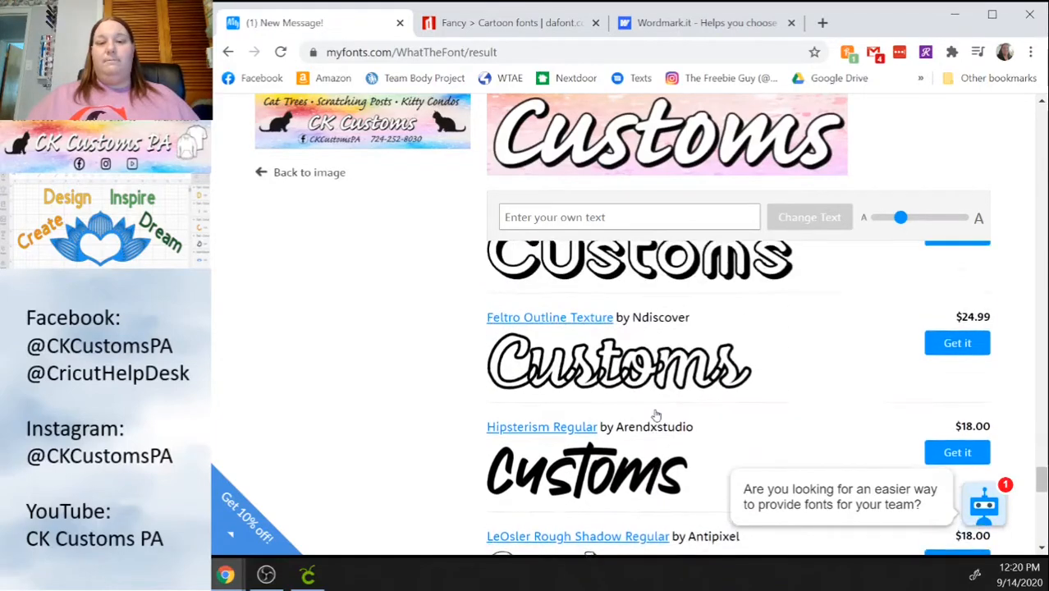
scroll(656, 415, up, 1)
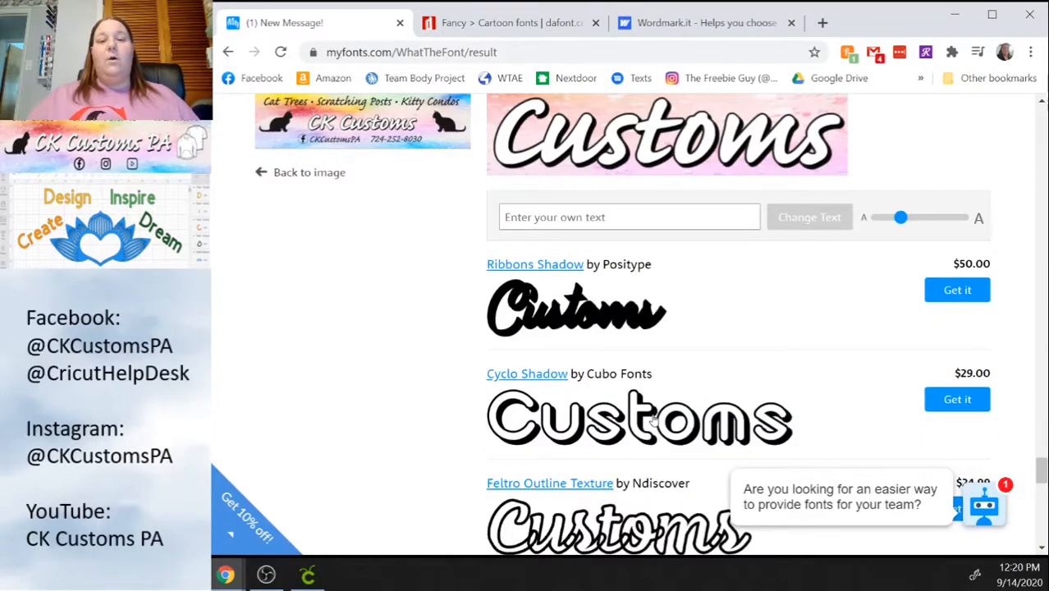
scroll(656, 418, up, 2)
scroll(654, 420, up, 5)
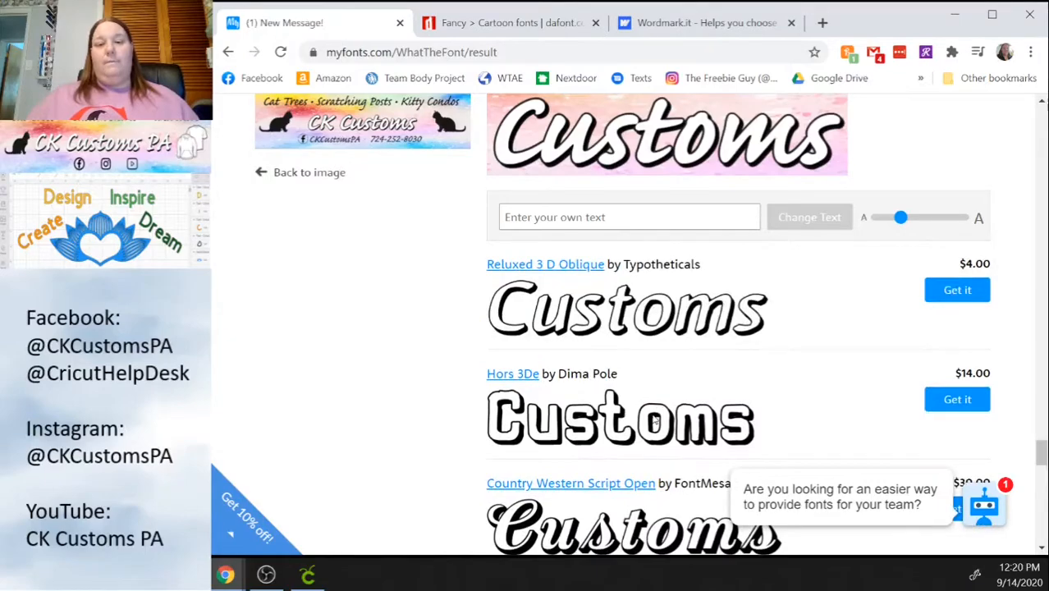
scroll(654, 419, up, 2)
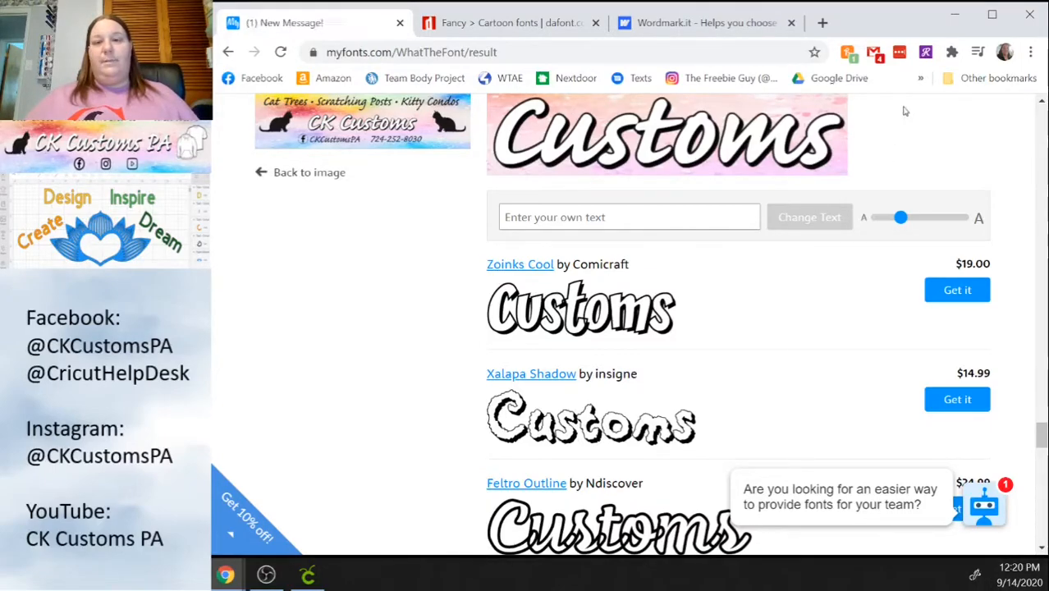
- Switch to Cricut Design Space and move the "CK CUSTOMS PA" text slightly up and to the left on the canvas
click(956, 15)
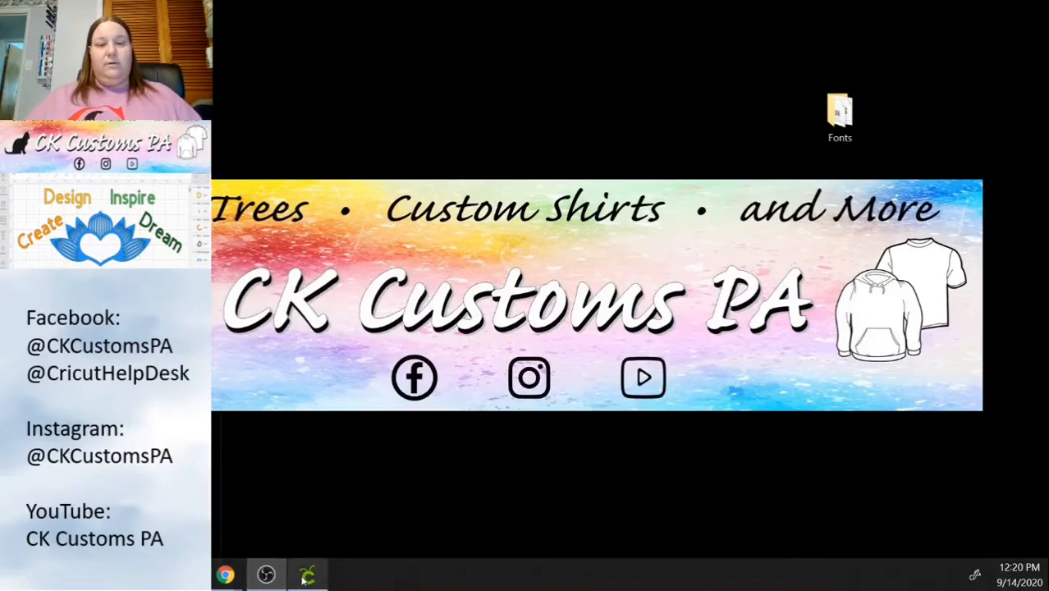
click(307, 575)
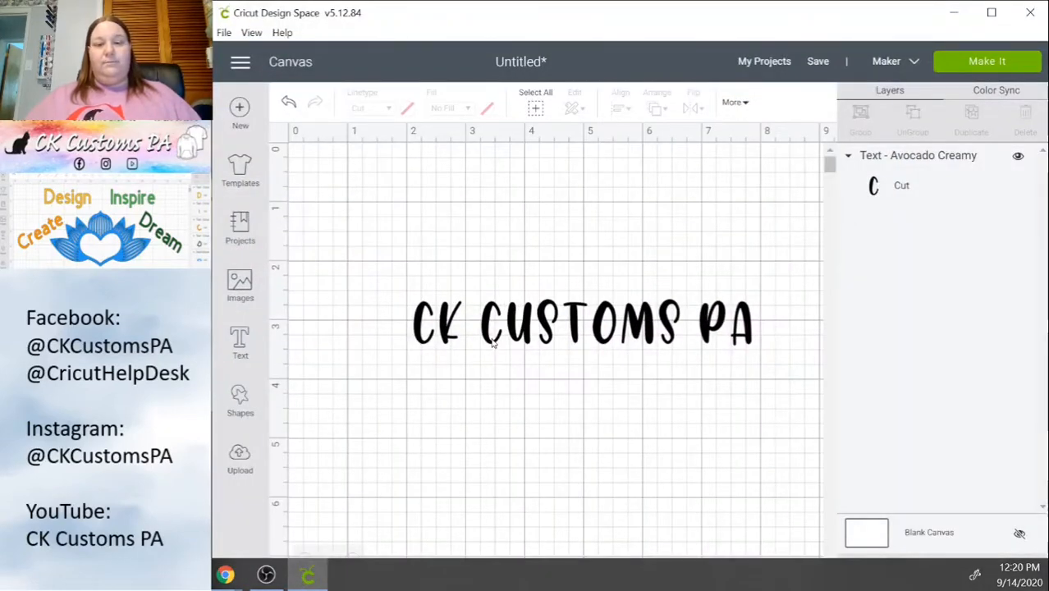
click(534, 298)
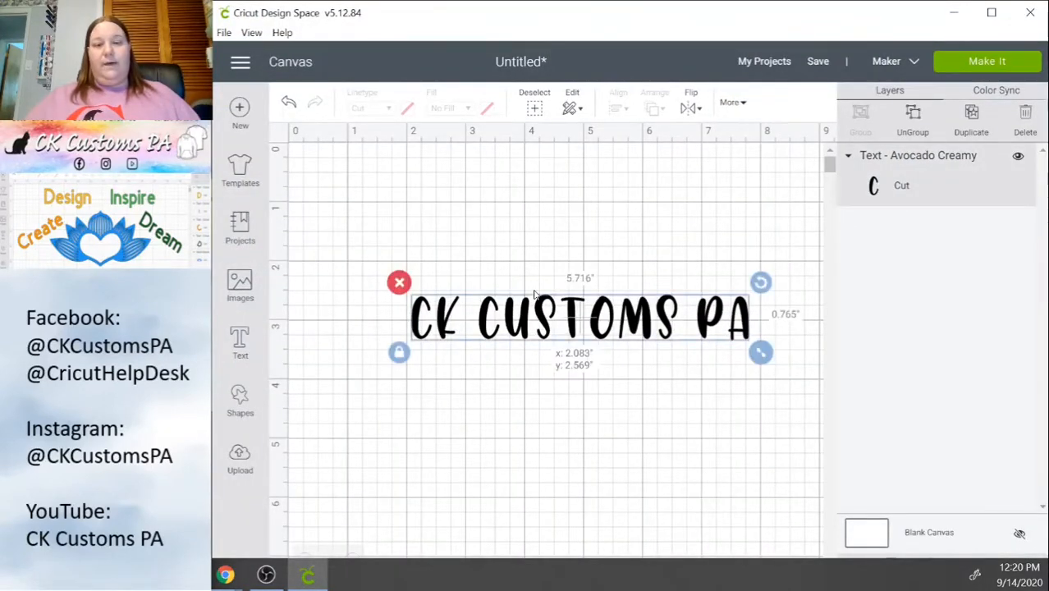
drag(540, 311, 526, 279)
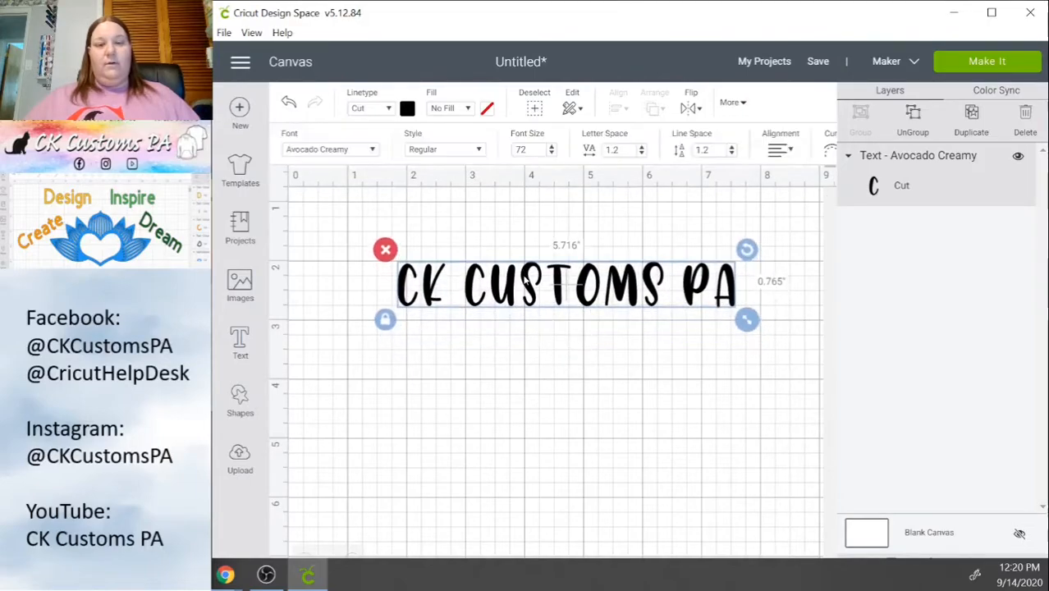
- Change the font of the "CK Customs PA" text to the system font ANTIFONT
click(372, 151)
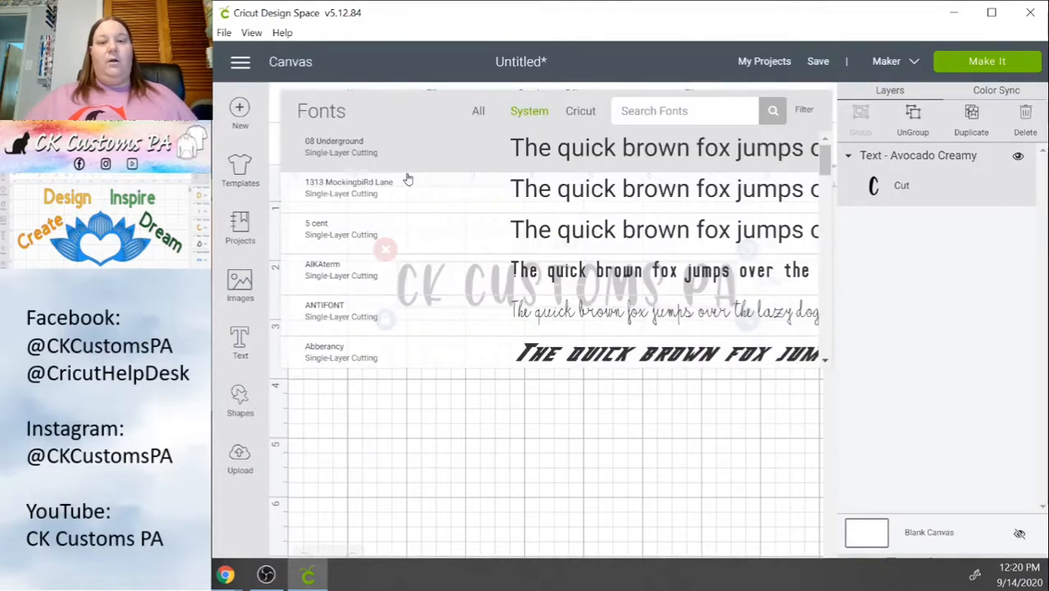
click(566, 316)
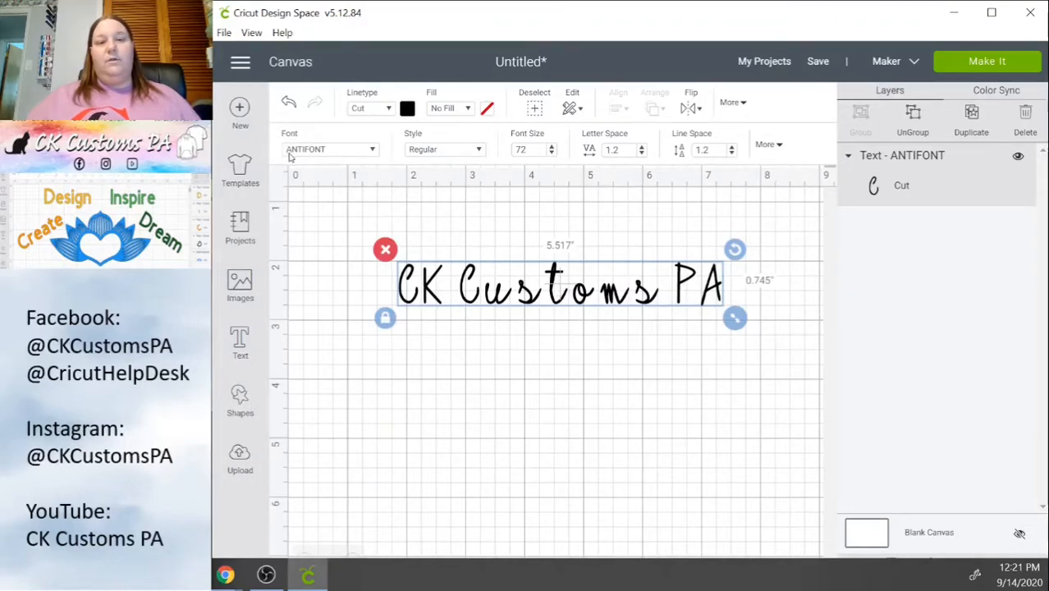
click(461, 403)
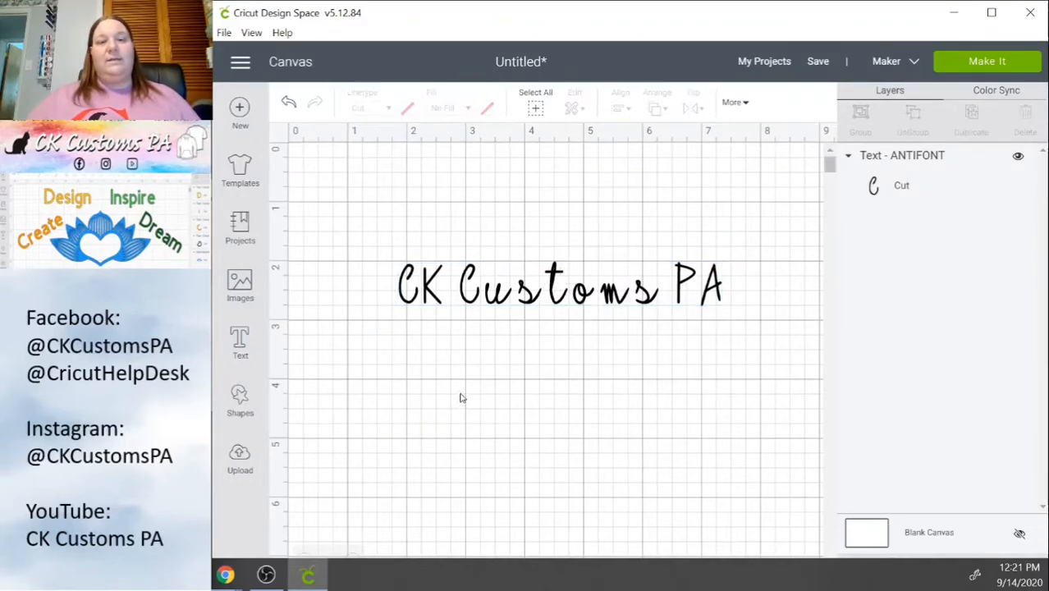
- Reduce the letter spacing of the "CK Customs PA" text to -0.3 so that the script letters join
click(489, 292)
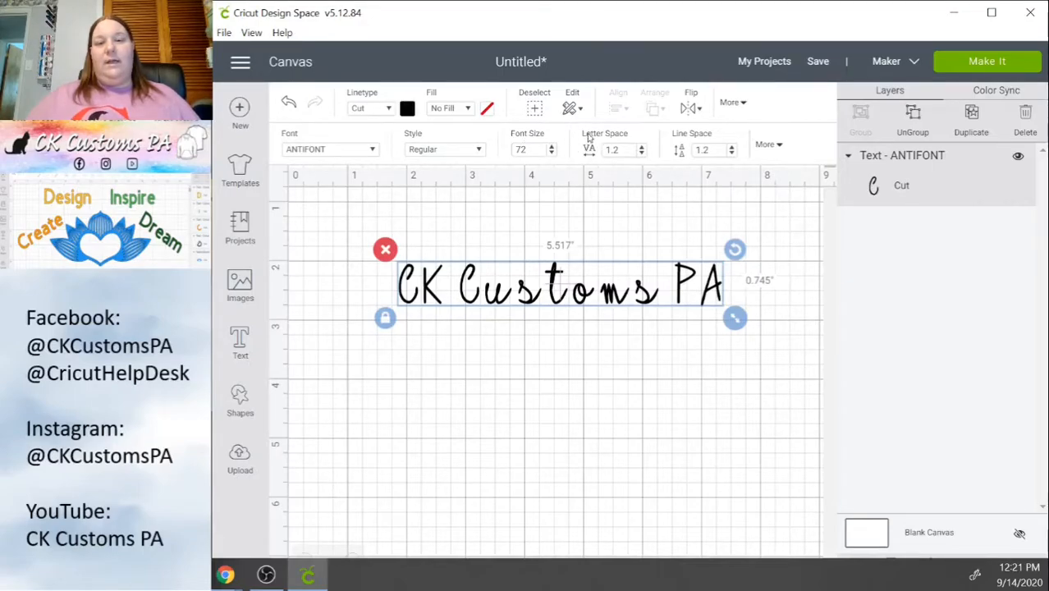
click(642, 154)
click(642, 153)
click(642, 153)
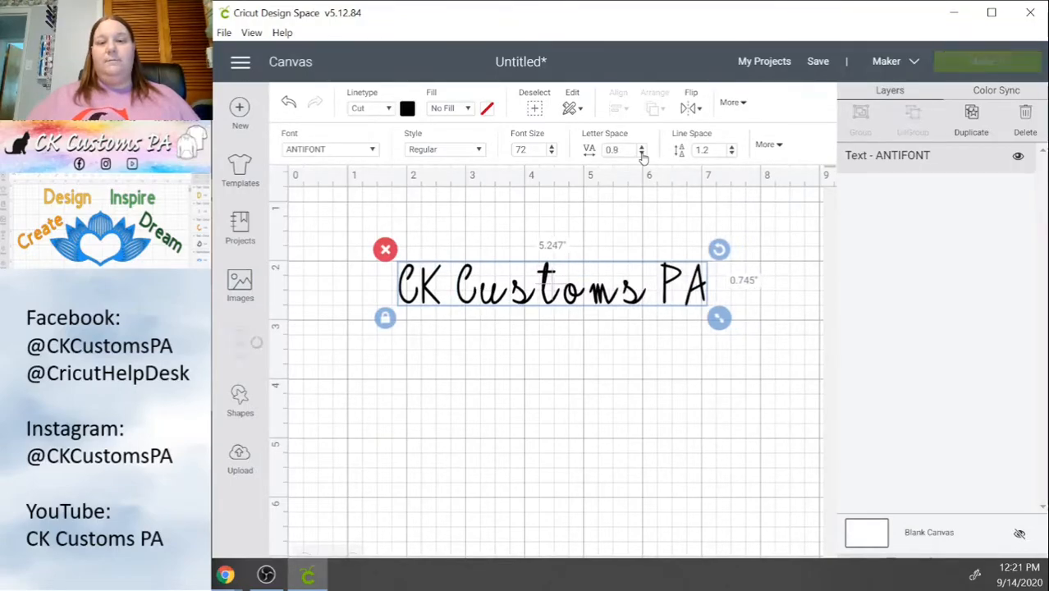
click(642, 154)
click(641, 154)
click(642, 154)
click(641, 154)
click(642, 155)
click(641, 154)
click(641, 154)
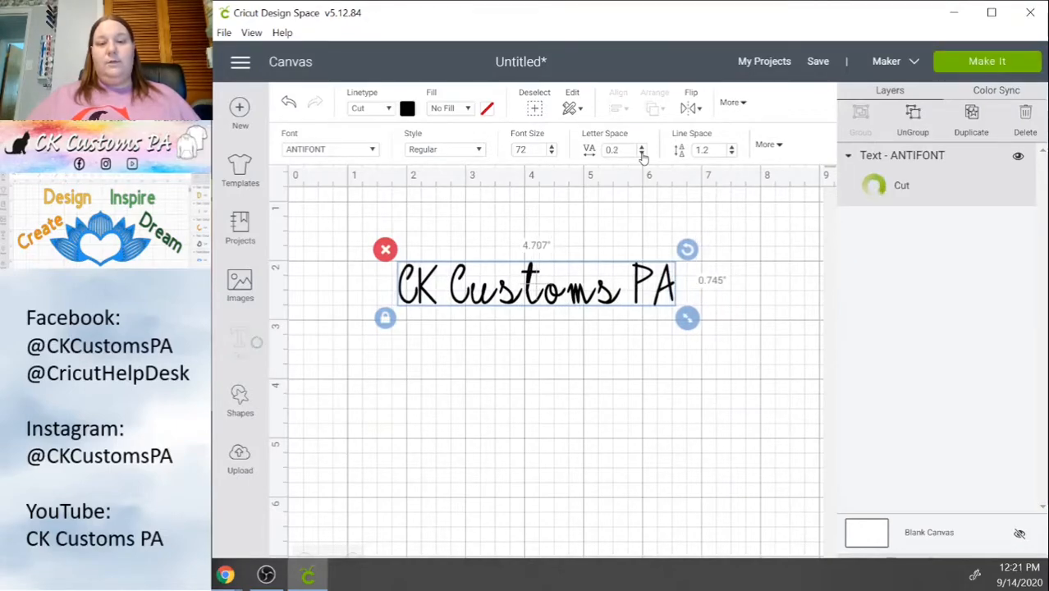
click(642, 155)
click(642, 154)
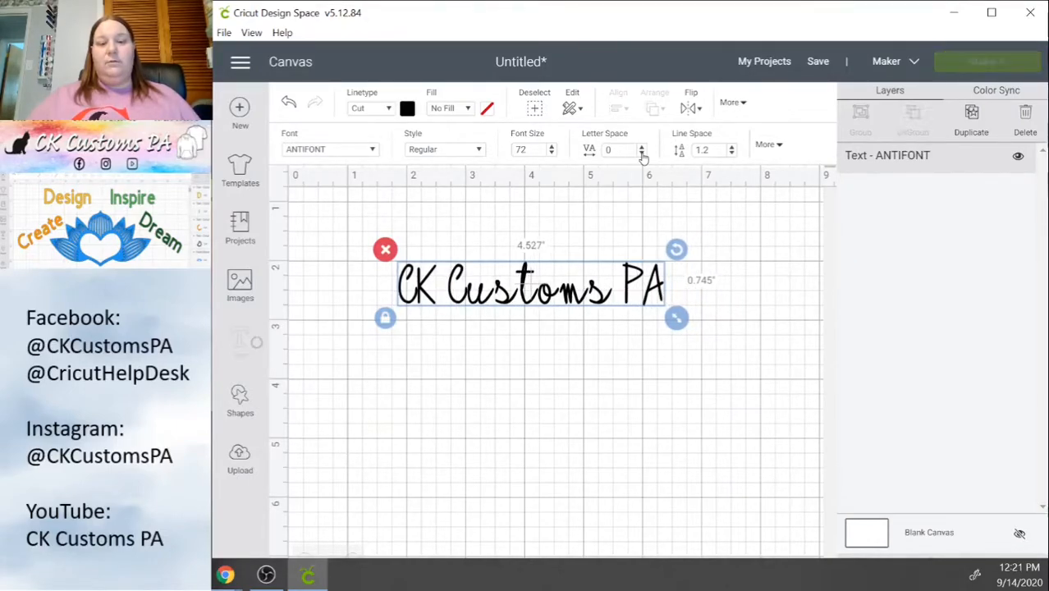
click(642, 154)
click(642, 154)
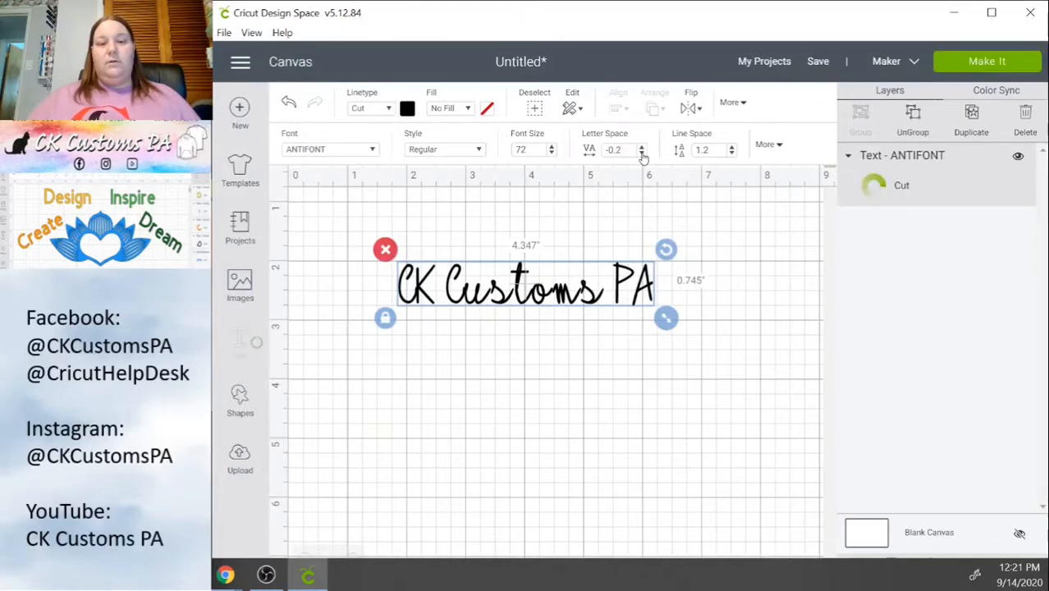
click(641, 154)
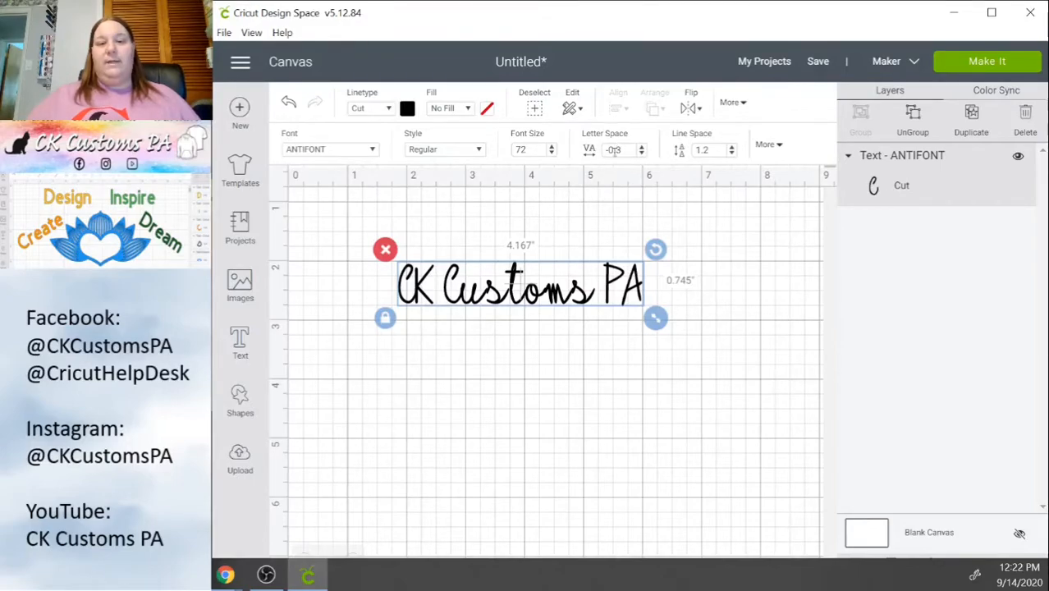
- Ungroup the "CK Customs PA" text into individual letters
click(530, 357)
click(497, 303)
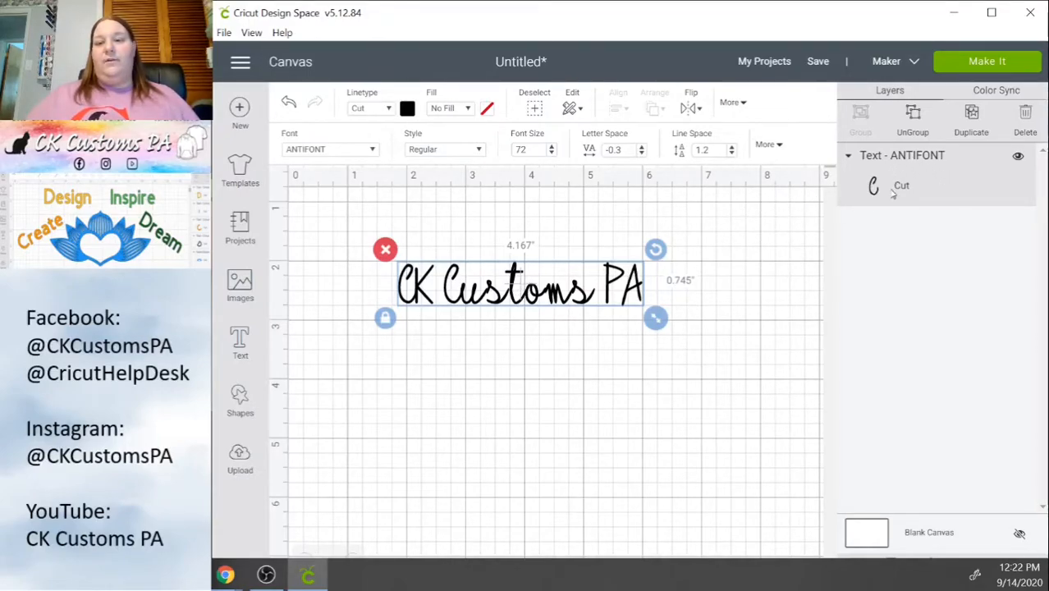
click(912, 121)
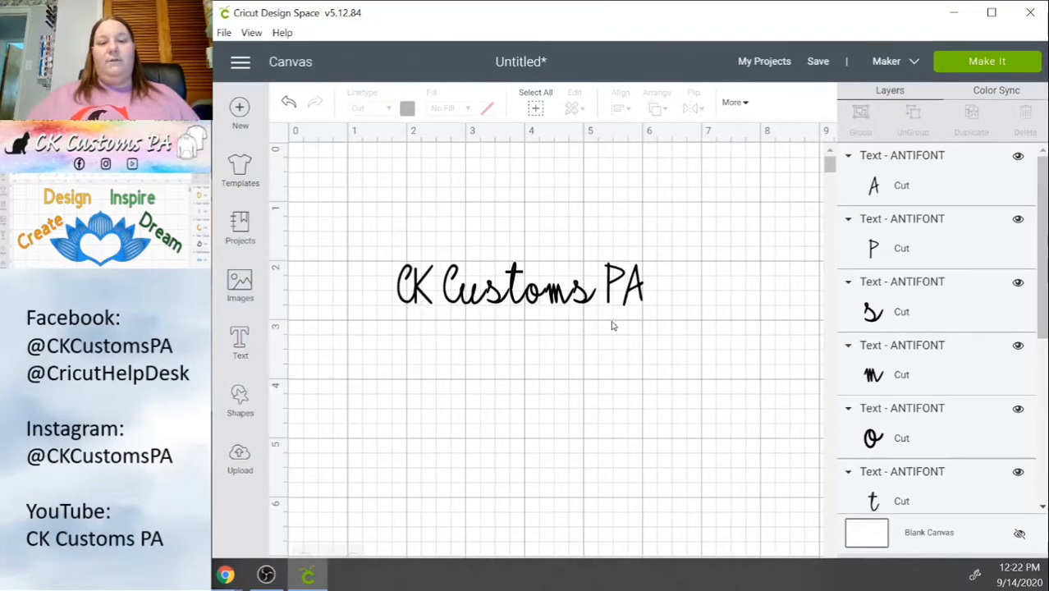
- Select all letters after the initial "C" and shift them together slightly to the right
drag(699, 323, 425, 253)
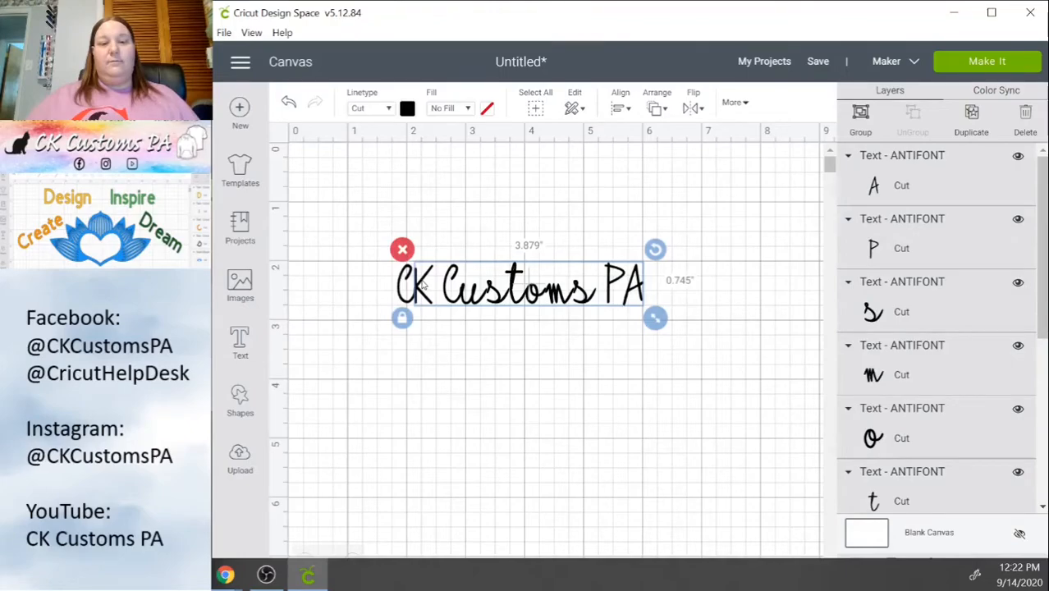
drag(423, 282, 428, 283)
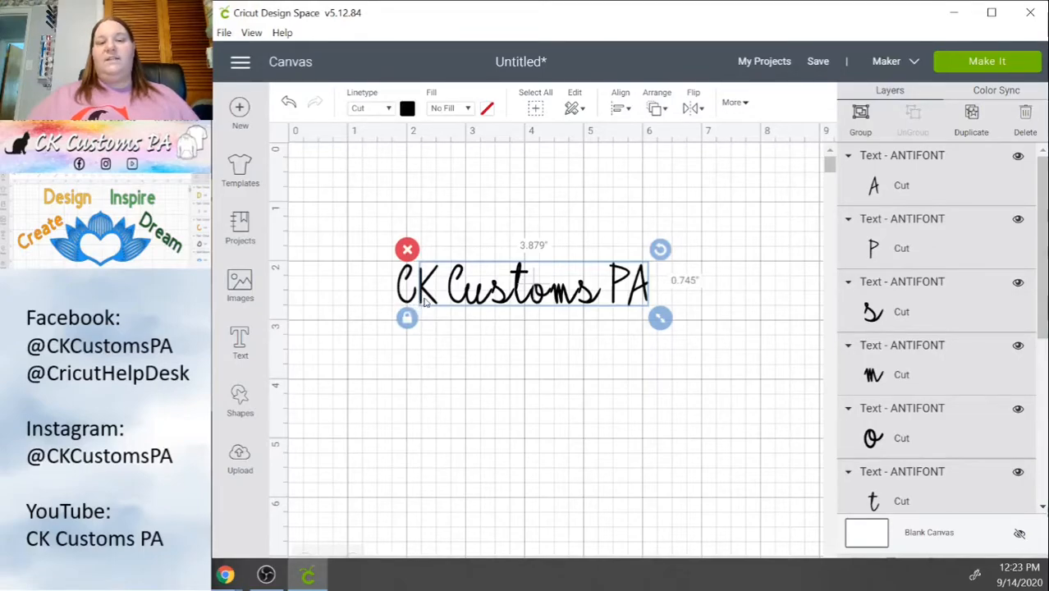
click(454, 340)
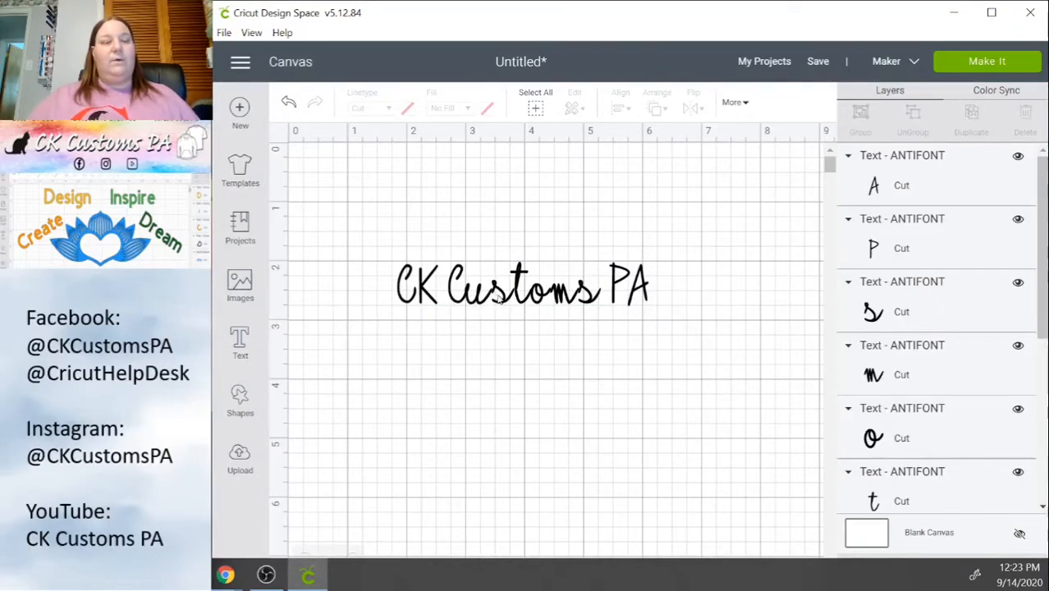
- Select the letters from the first "s" of "Customs" through "PA" and nudge them slightly left toward the "u"
drag(704, 331, 497, 241)
drag(501, 297, 500, 300)
click(525, 366)
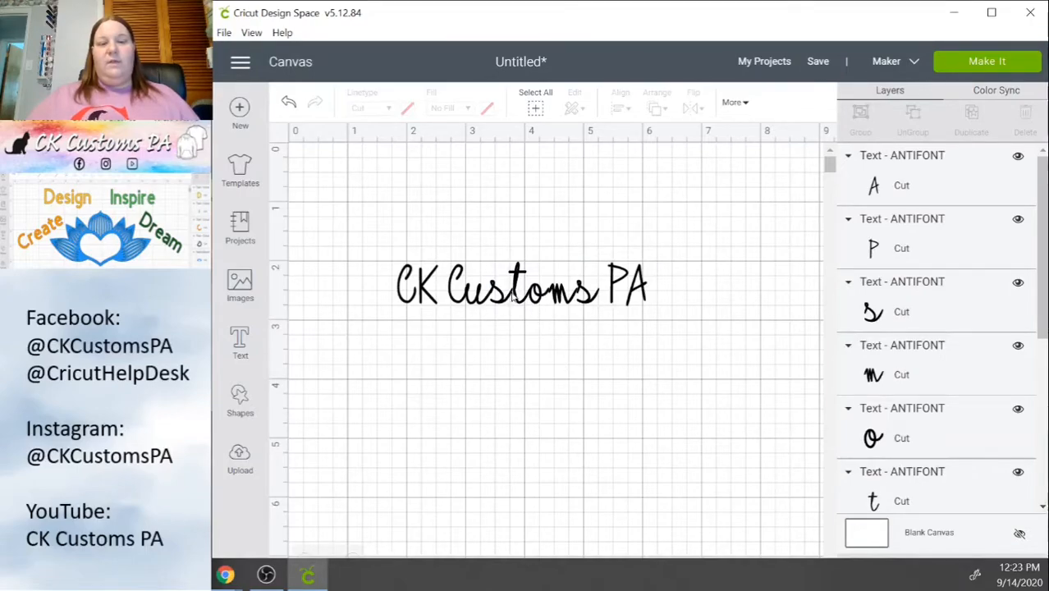
- Select the letters from "t" onward, then "ms PA", then "s PA", and nudge each set slightly left to close the gaps in "Customs"
drag(684, 318, 515, 237)
drag(516, 283, 515, 282)
click(549, 327)
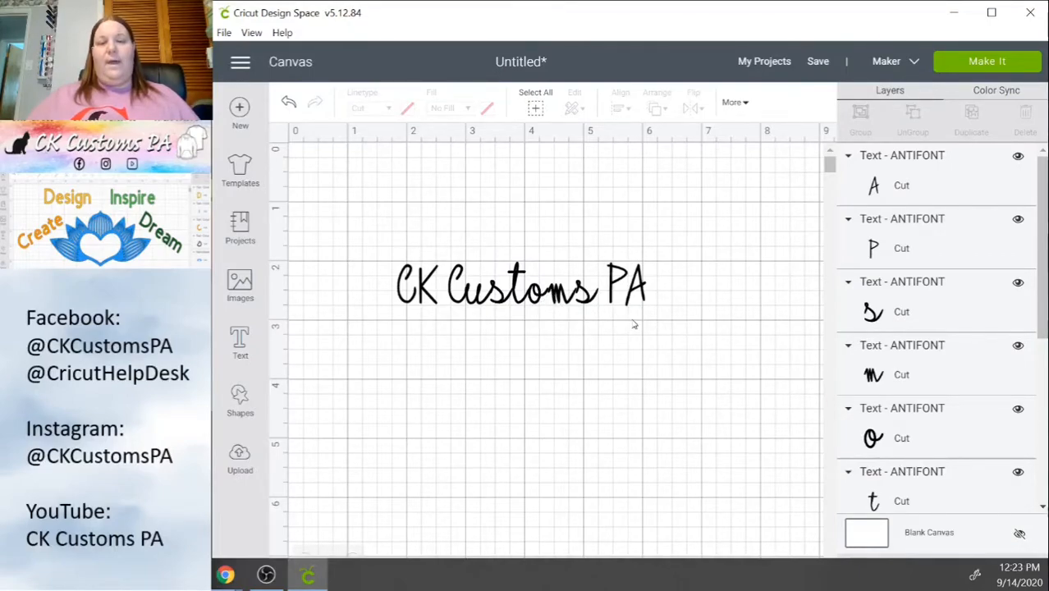
drag(698, 319, 559, 242)
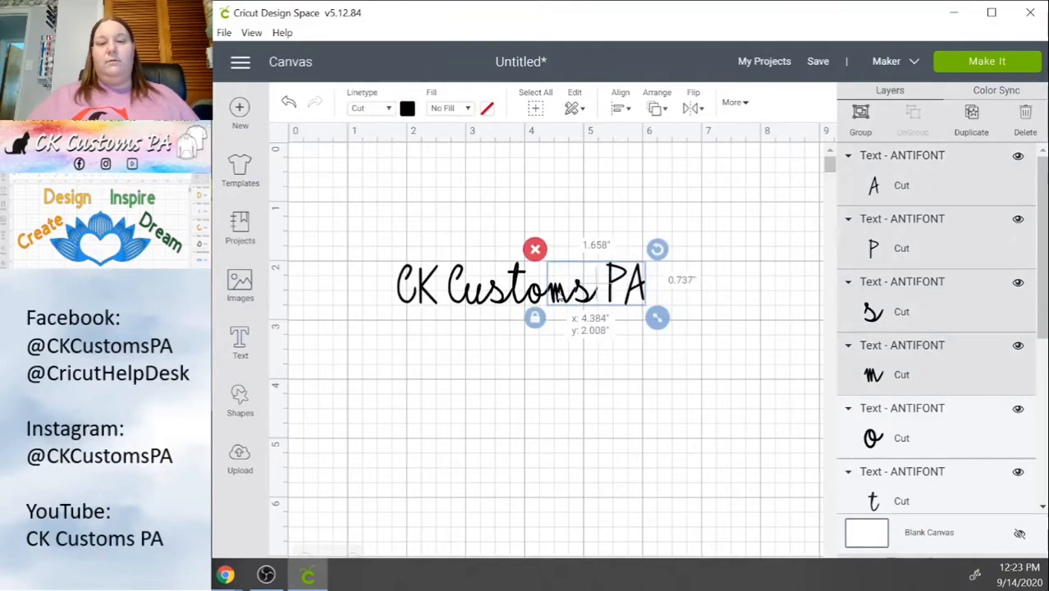
click(615, 331)
drag(677, 316, 579, 252)
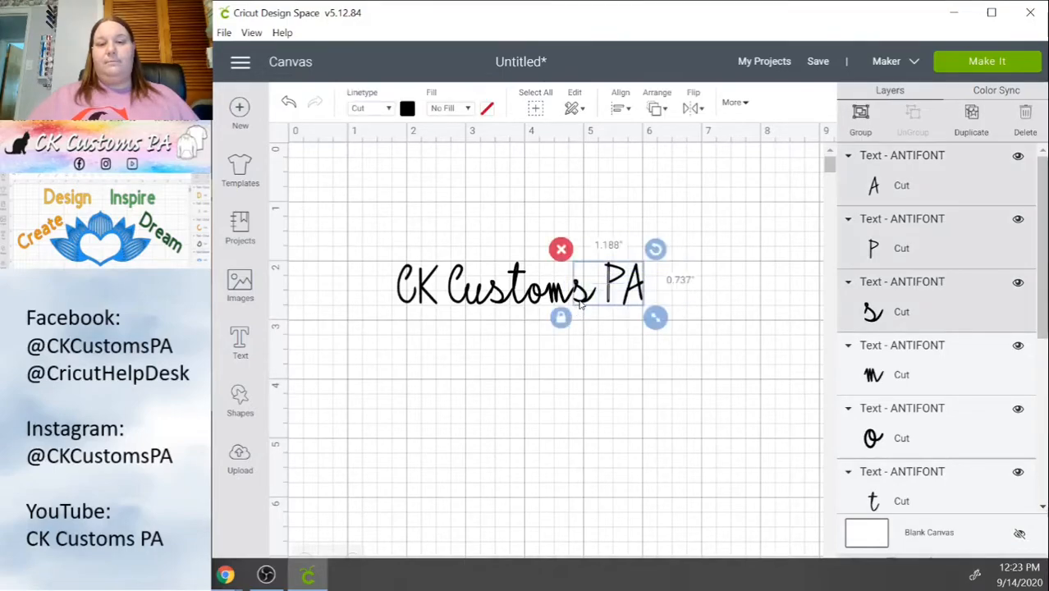
click(593, 366)
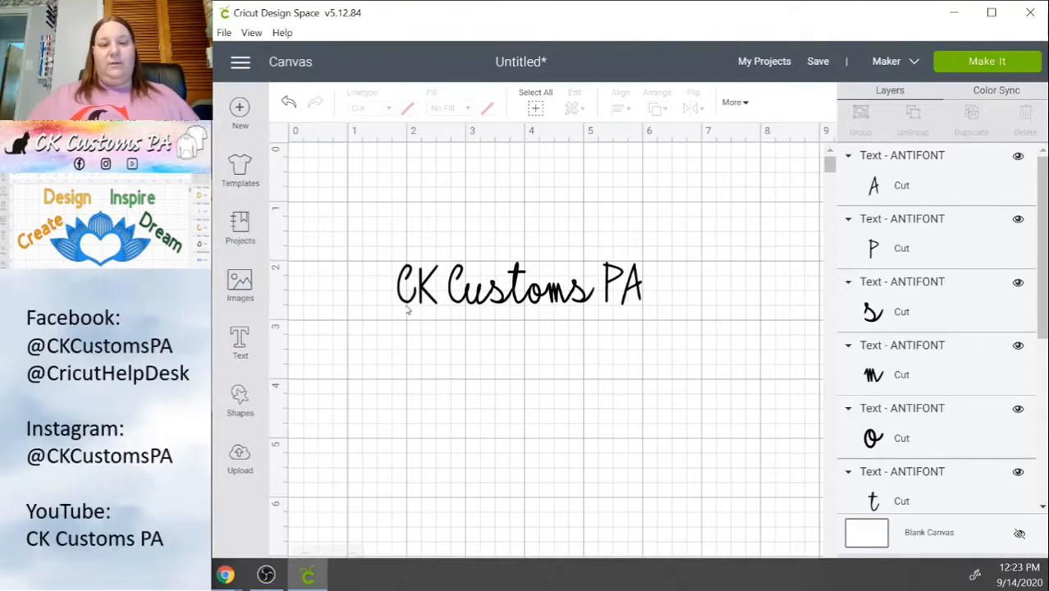
- Select all letters of "CK Customs PA" and align them along their bottom edges
drag(380, 339, 676, 228)
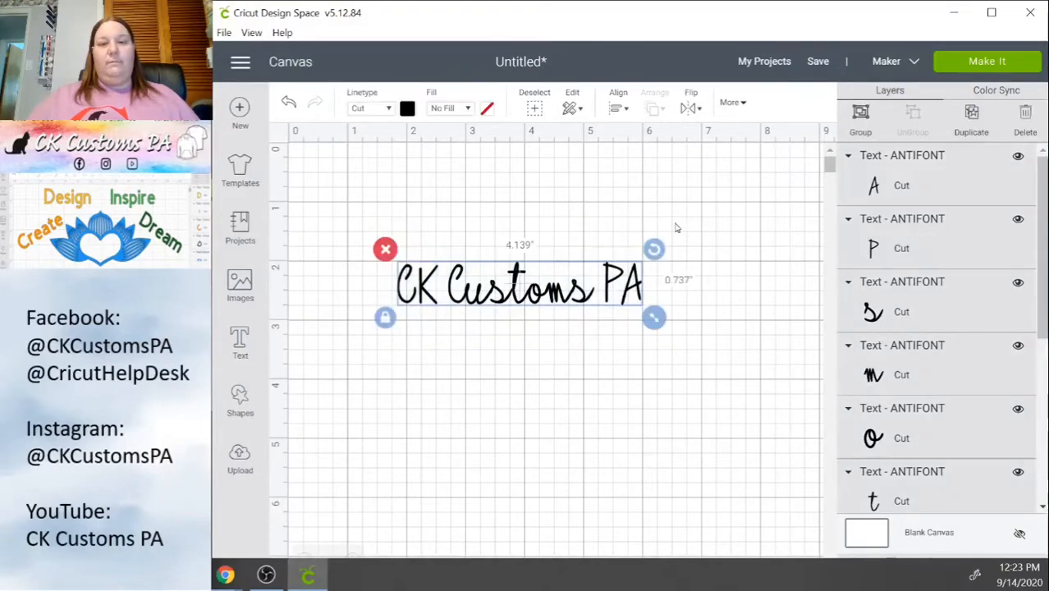
click(623, 112)
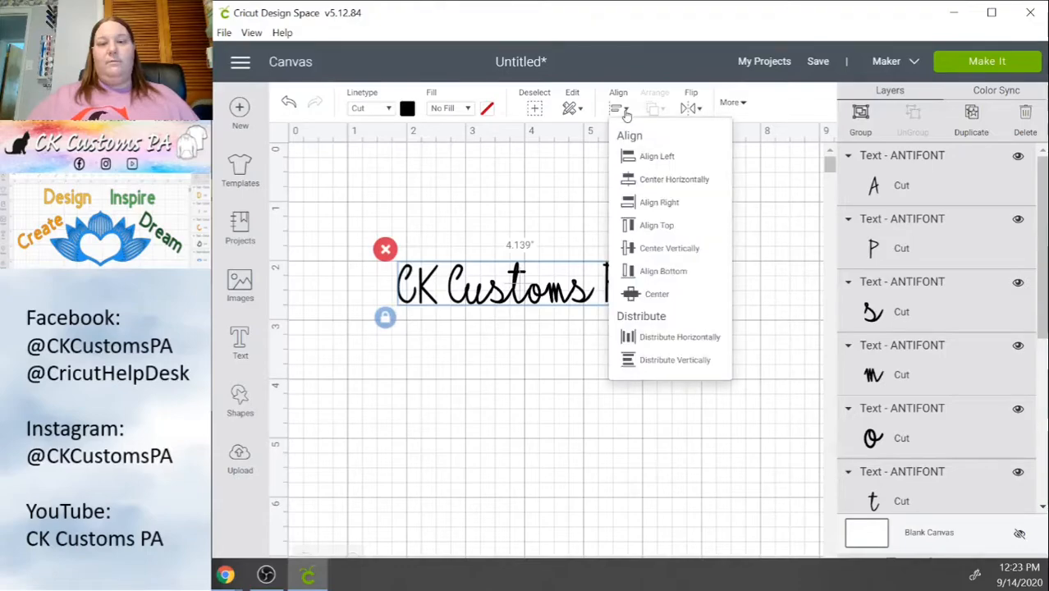
click(644, 274)
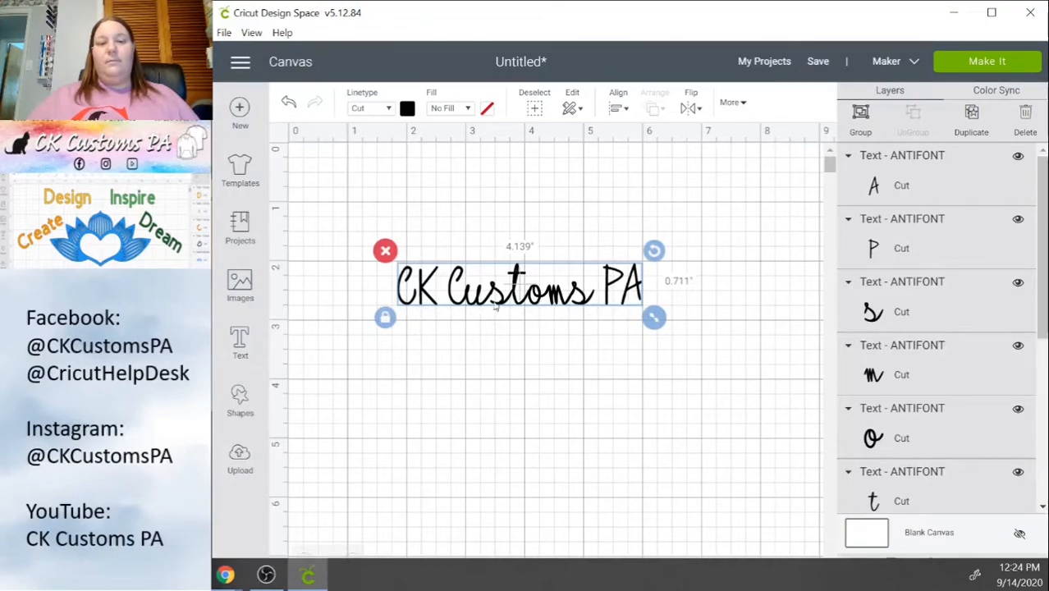
- Try centering the selected letters vertically, followed by aligning them along their top edges
click(615, 109)
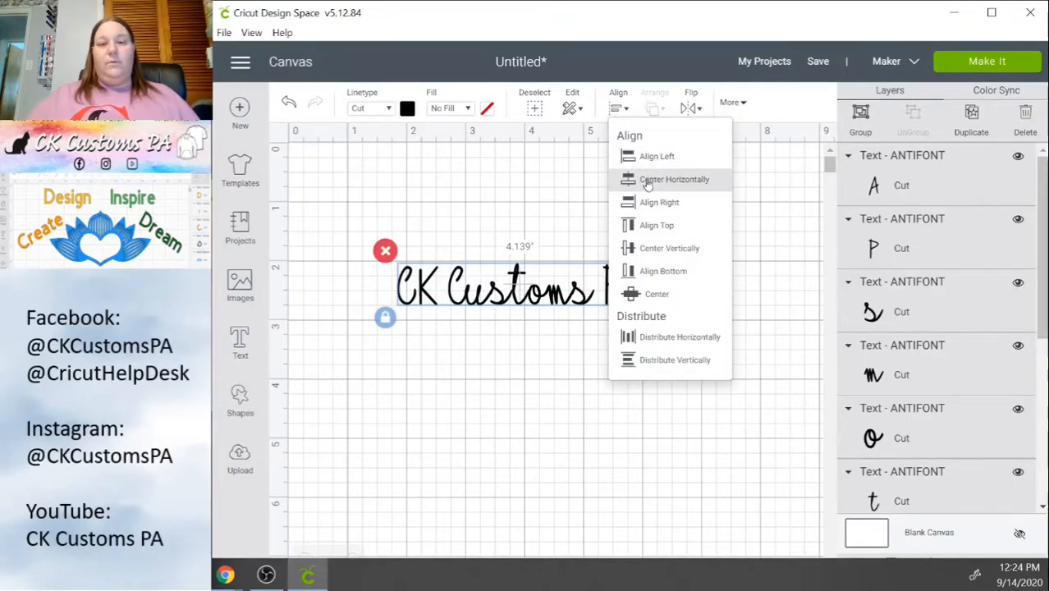
click(652, 254)
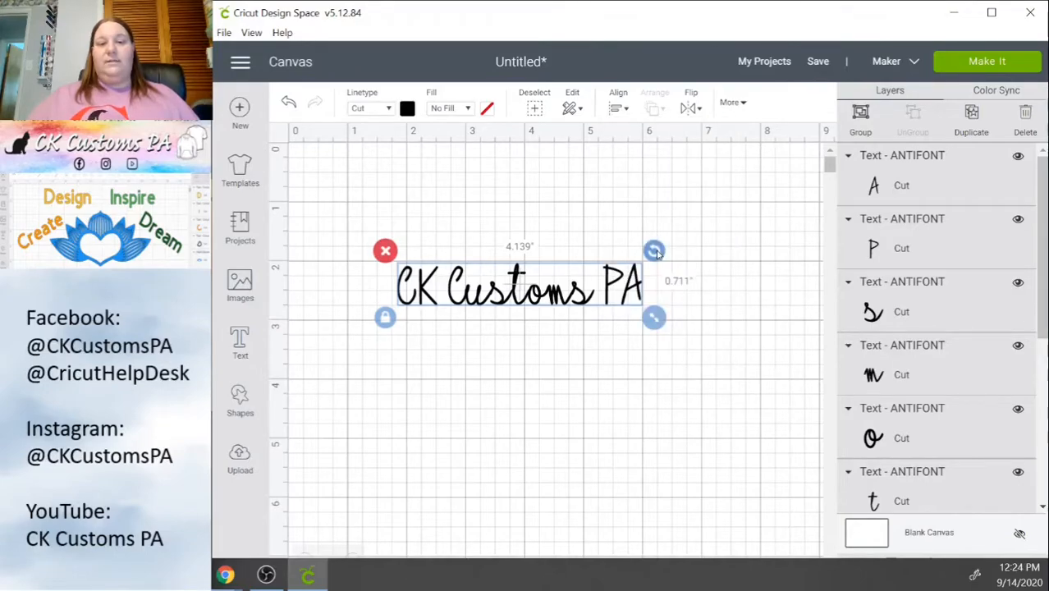
click(615, 109)
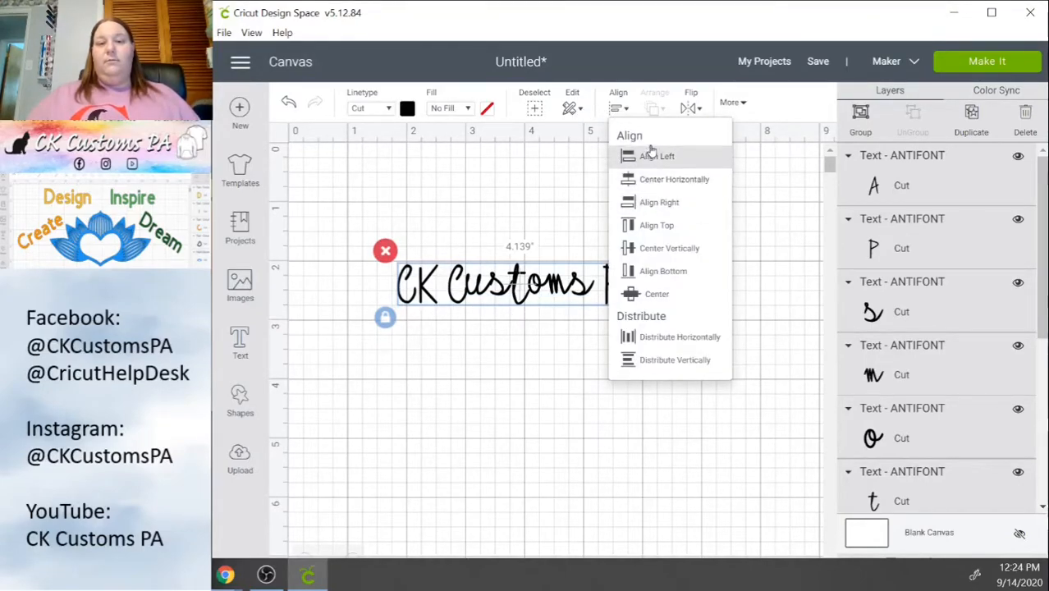
click(648, 224)
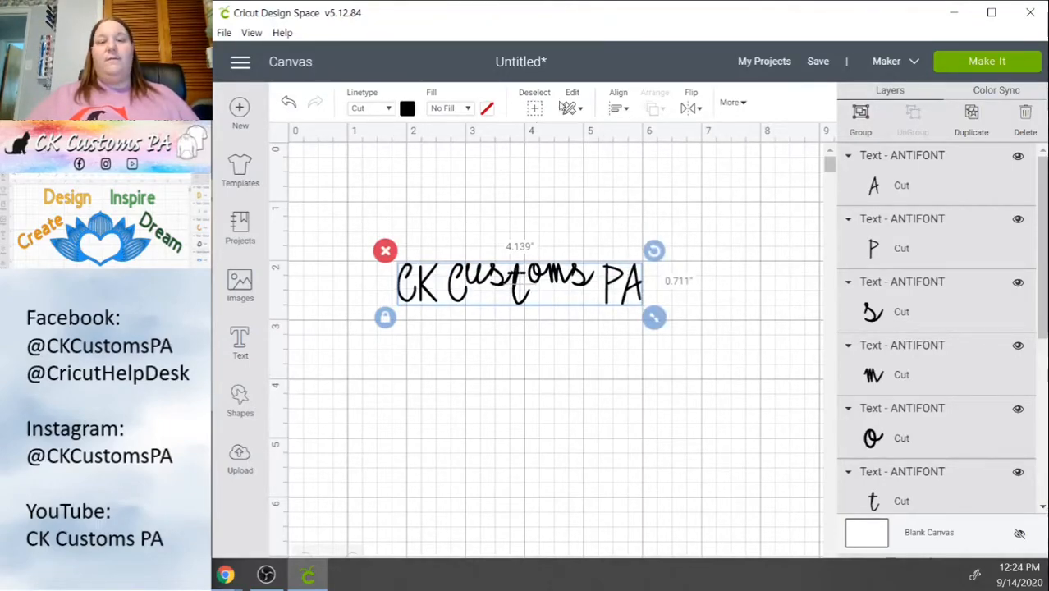
- Apply bottom alignment to all the letters again and clear the selection
click(619, 109)
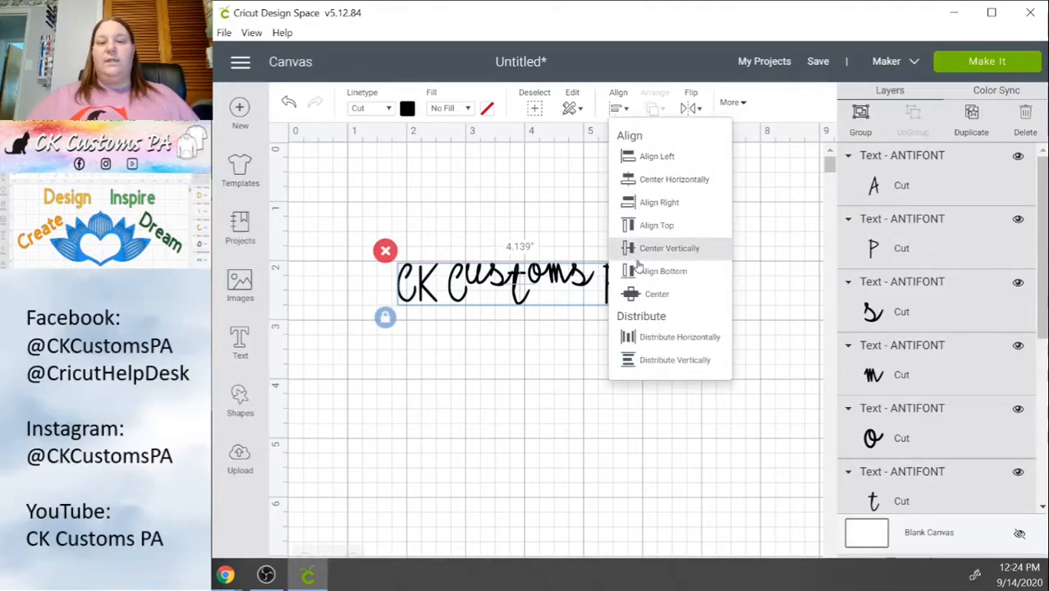
click(651, 279)
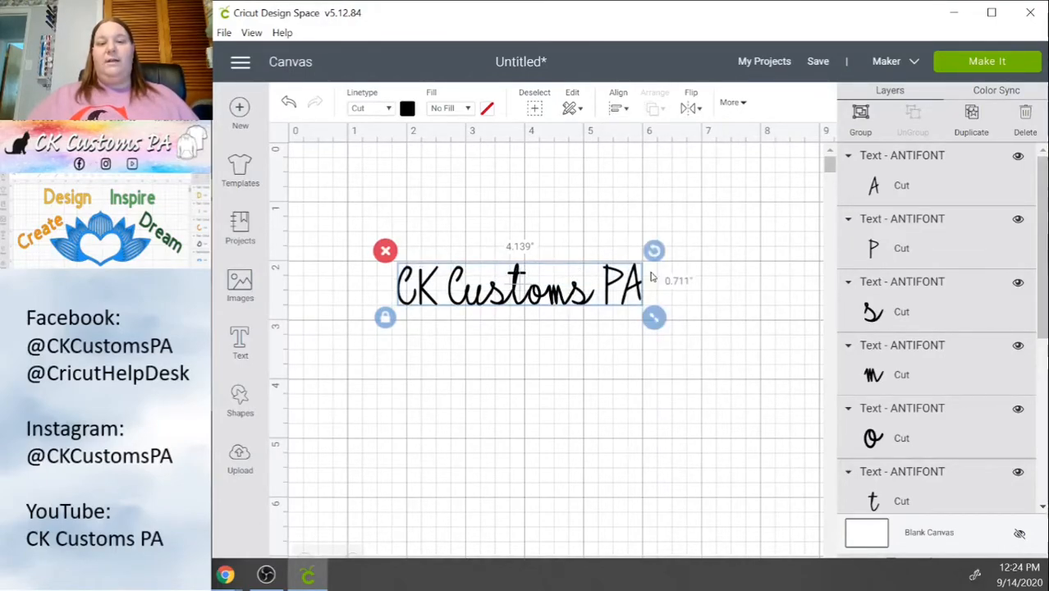
click(511, 396)
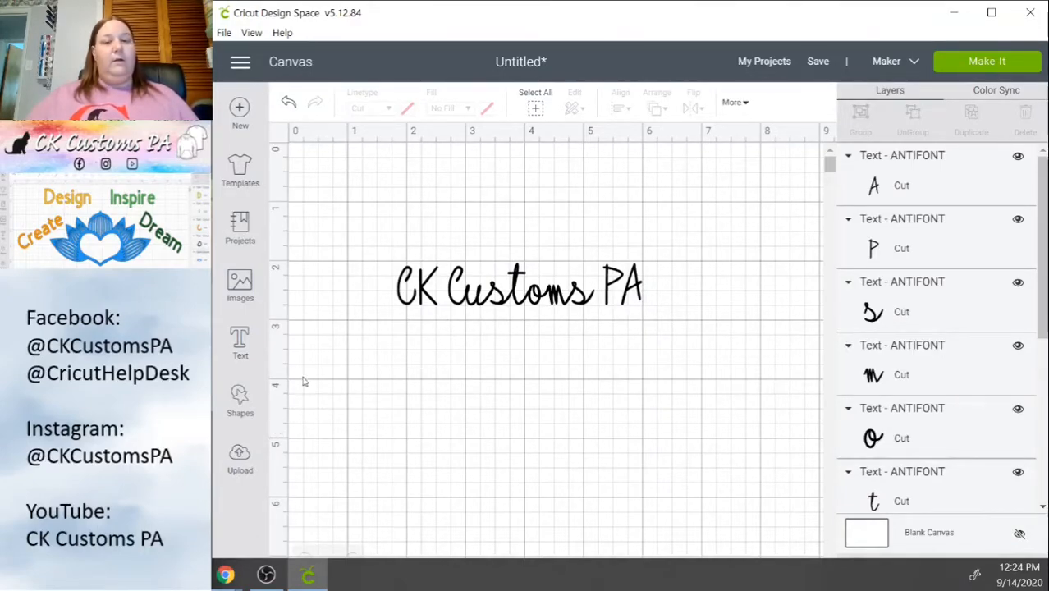
click(478, 304)
click(486, 304)
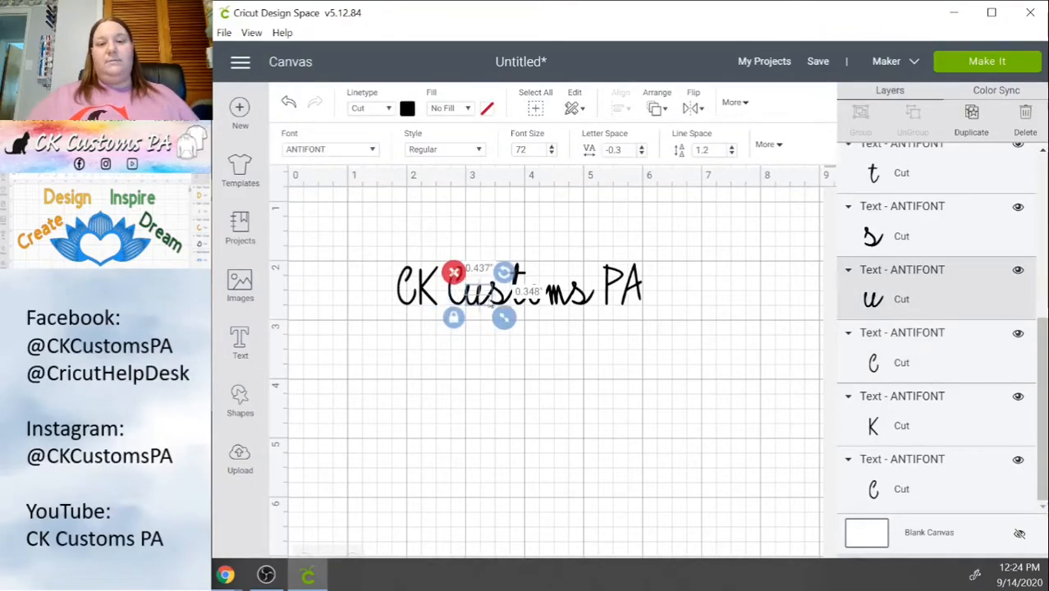
click(506, 301)
click(672, 388)
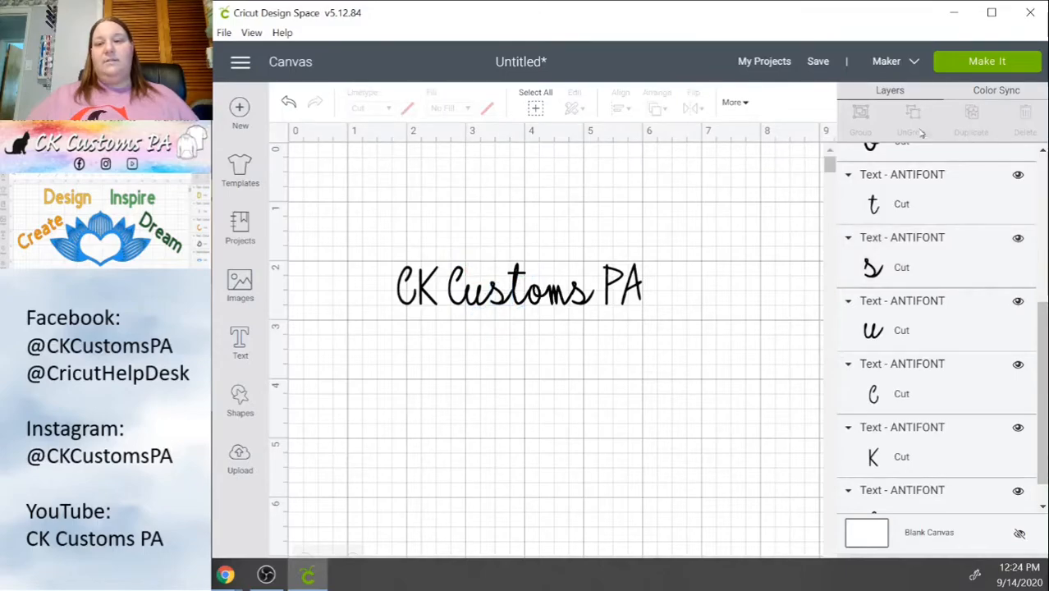
- Preview how the separate letters are arranged on the cutting mat, and return to the canvas
click(989, 61)
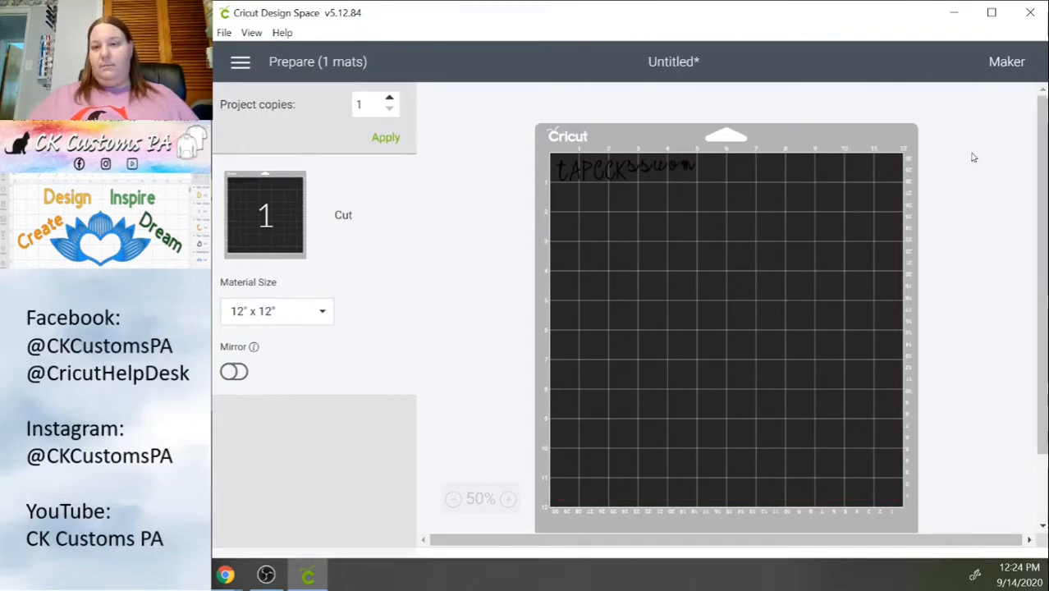
double_click(919, 18)
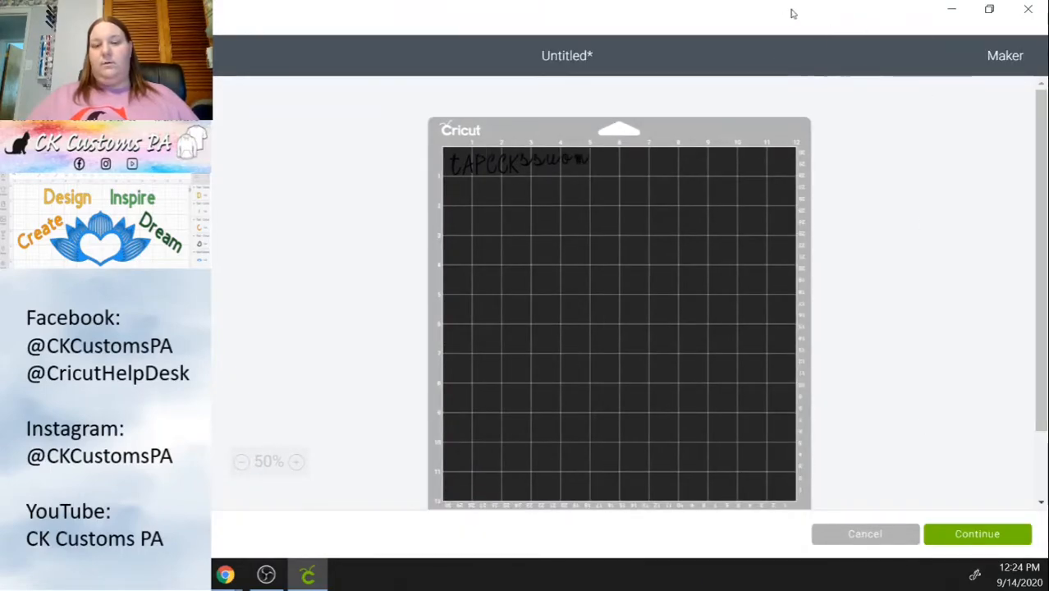
double_click(802, 16)
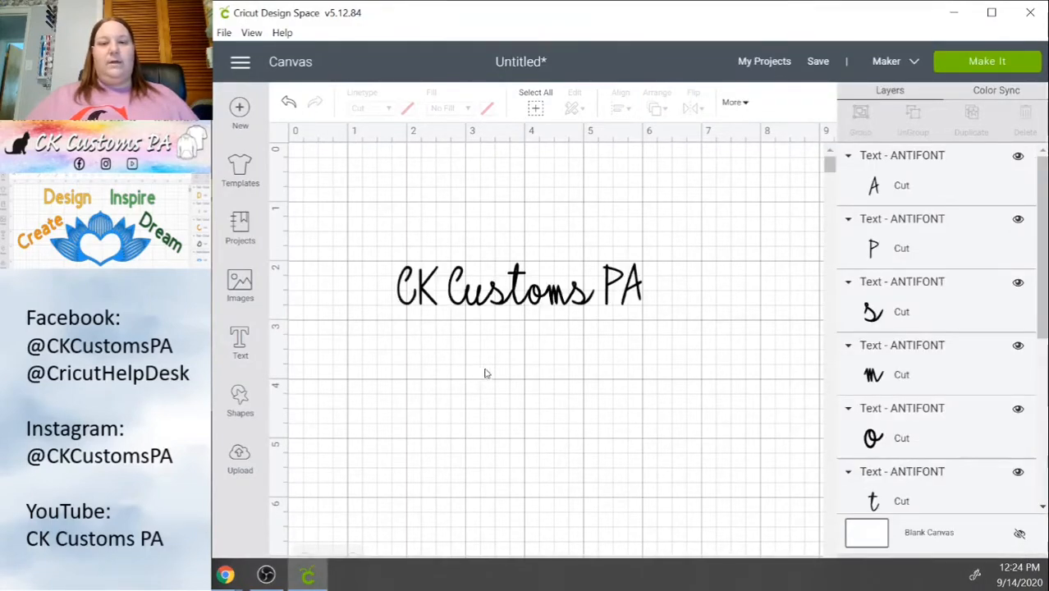
- Select all letters of "CK Customs PA" and change their material color from black to light yellow
click(630, 296)
drag(746, 377, 262, 182)
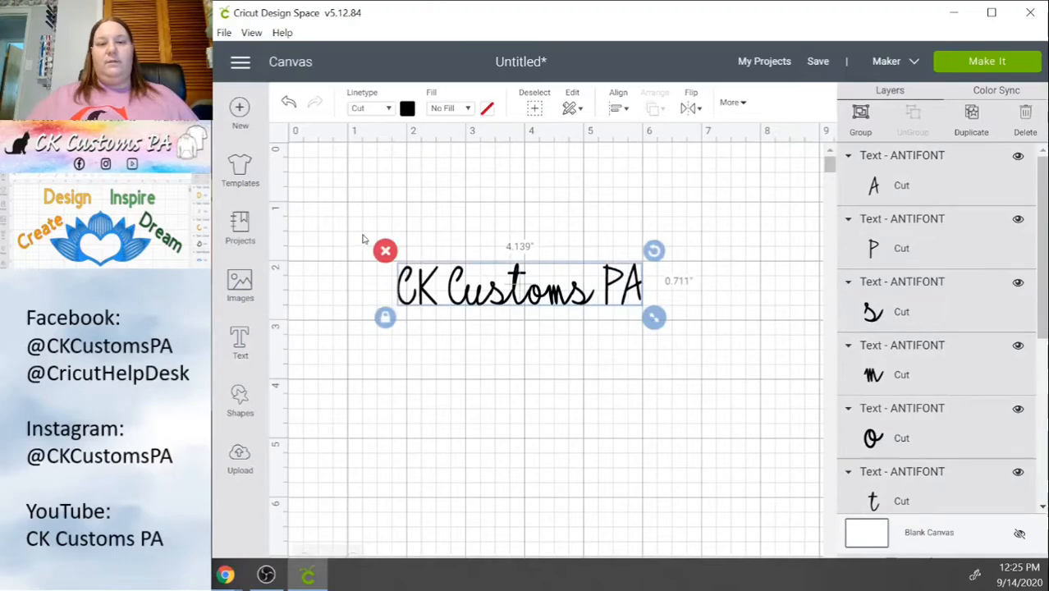
click(407, 110)
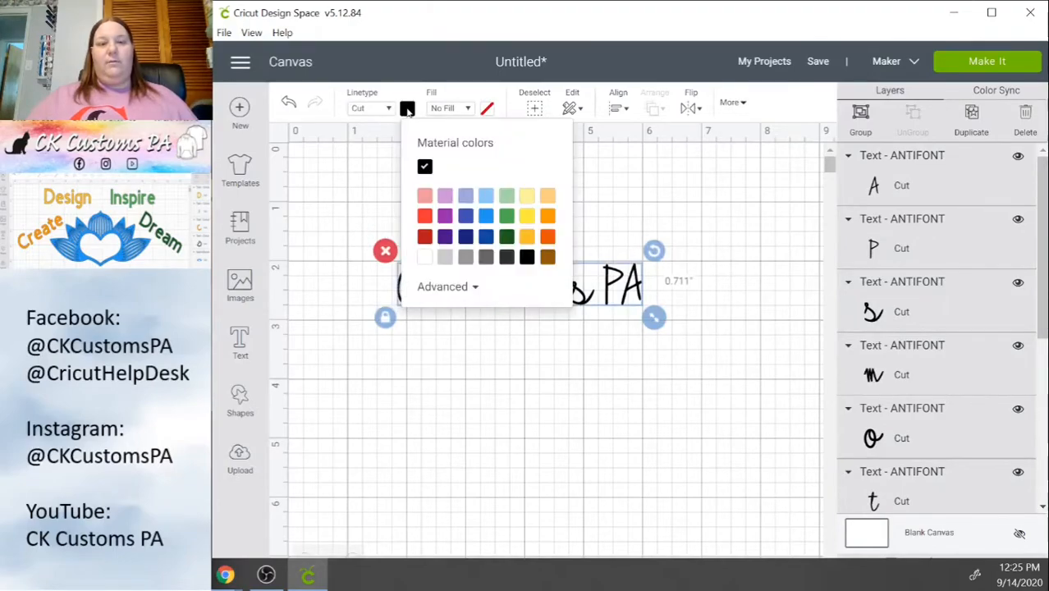
click(526, 197)
click(534, 397)
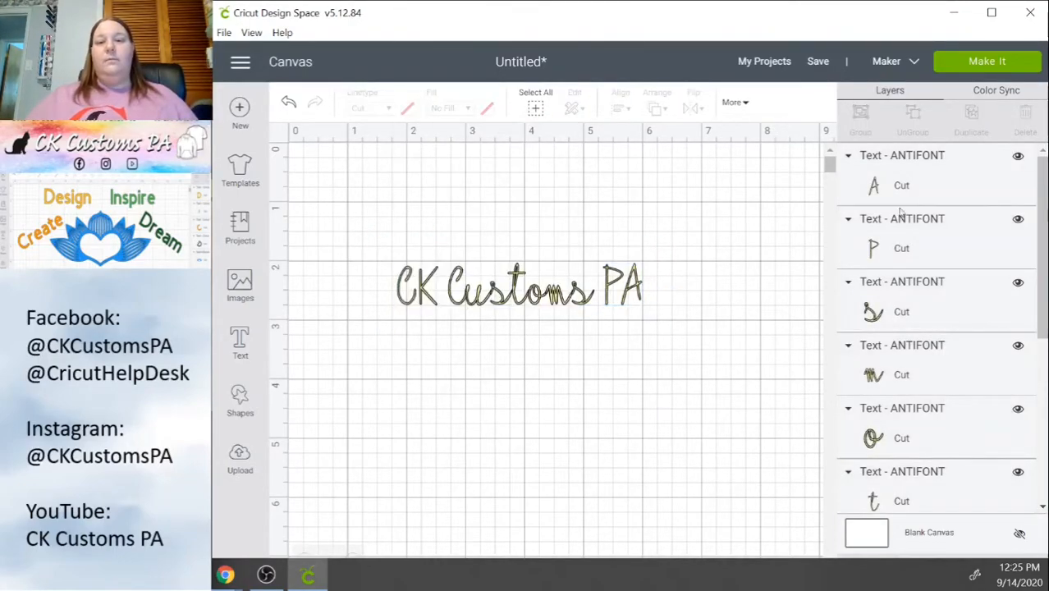
- Preview the light yellow letters on the cutting mat, and go back to the canvas
click(979, 66)
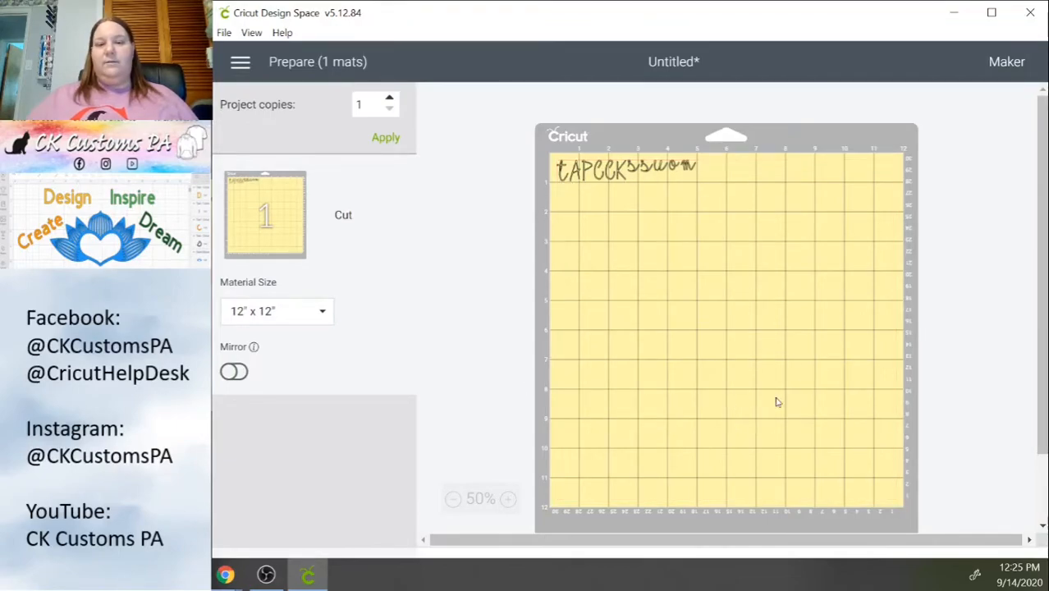
click(992, 14)
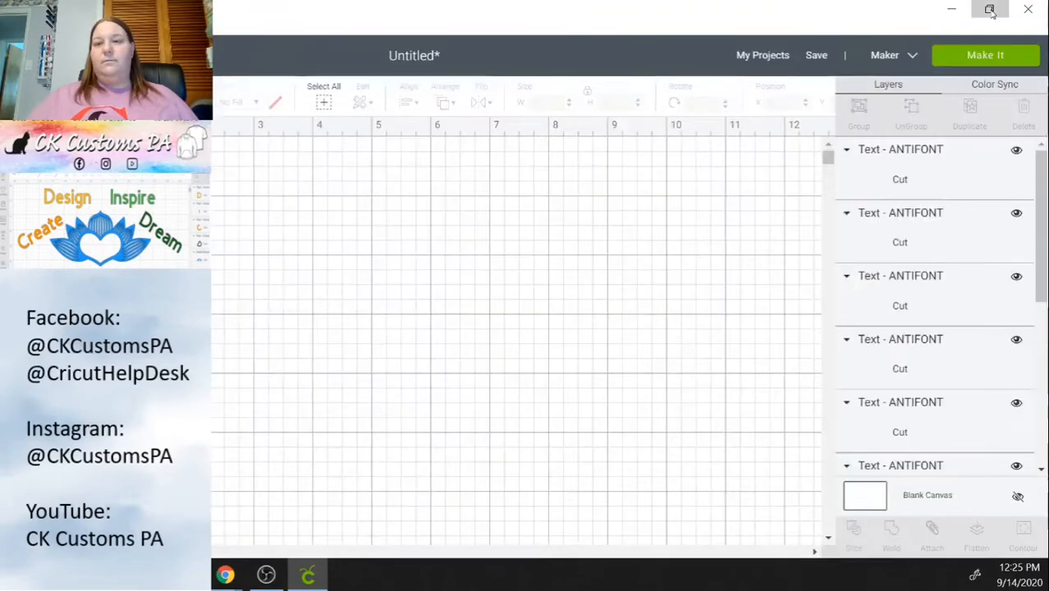
click(991, 10)
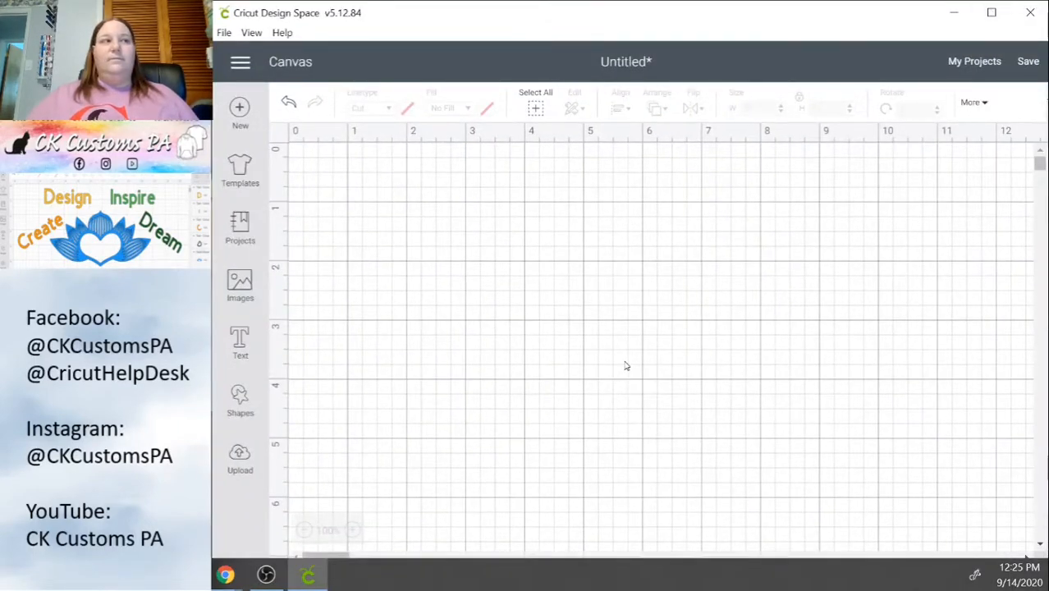
- Select all letters of "CK Customs PA" and attach them so they keep their arrangement for cutting
drag(389, 335, 683, 207)
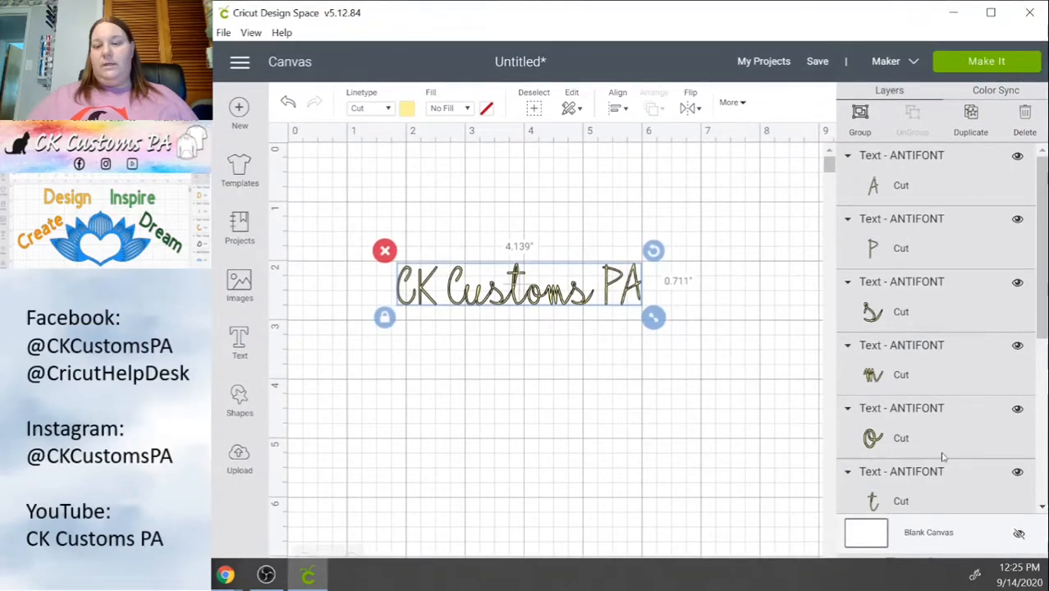
drag(812, 6, 812, 25)
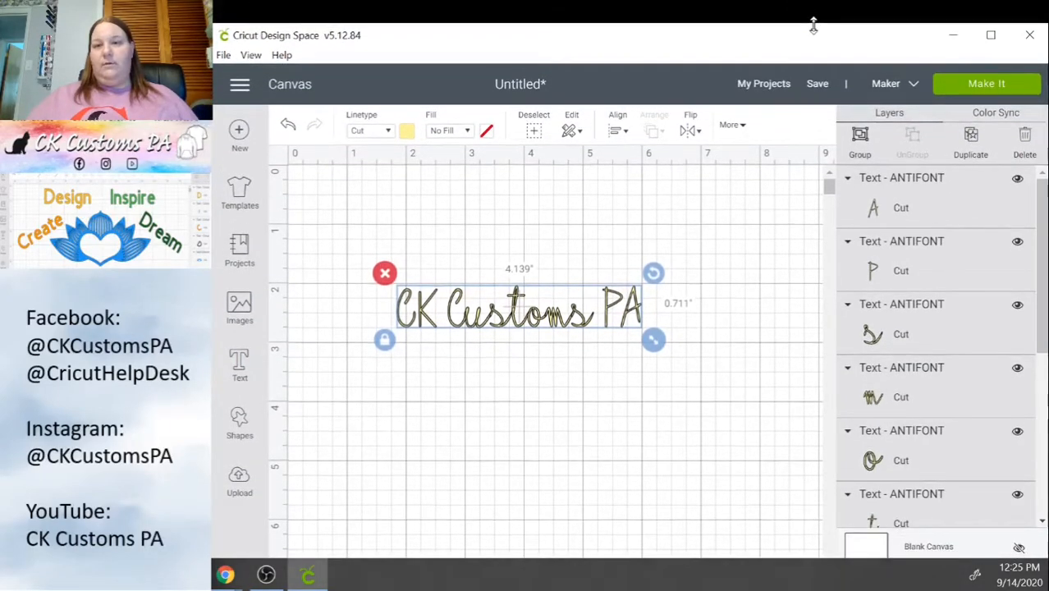
double_click(812, 26)
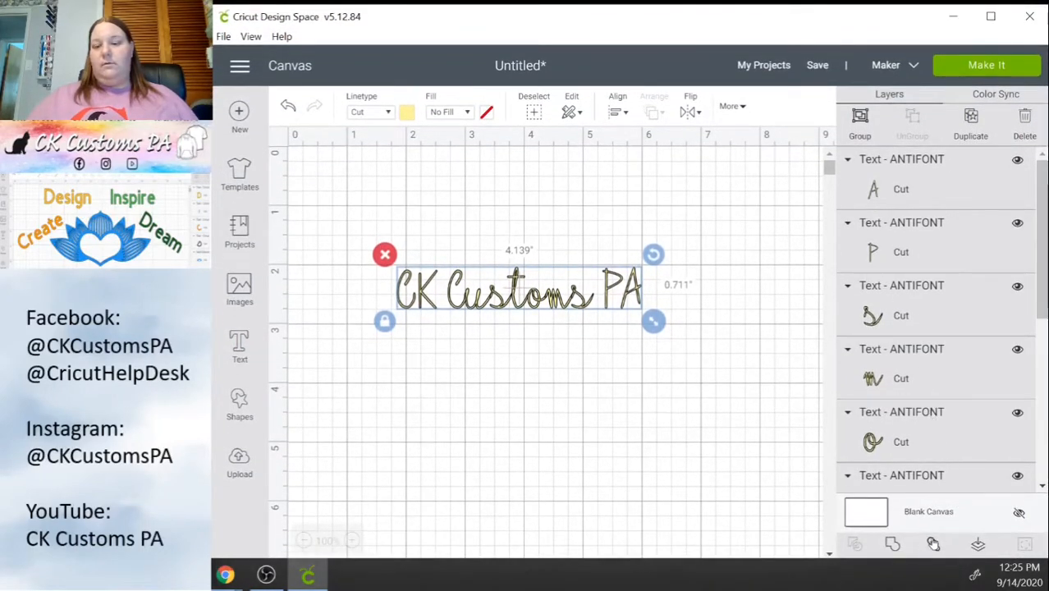
click(933, 547)
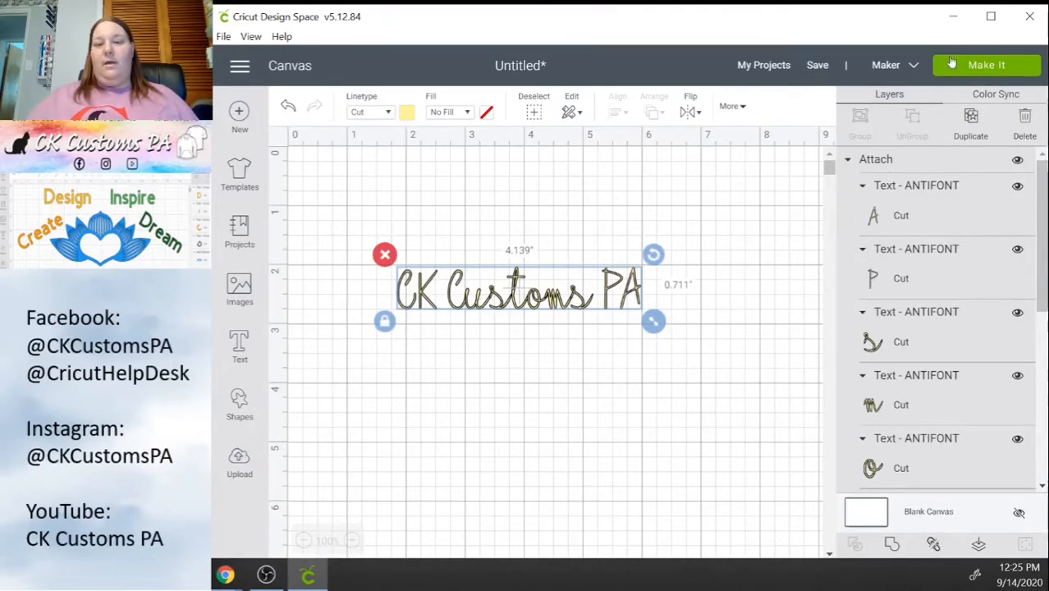
- Preview the attached text on the cutting mat, and cancel back to the canvas
click(975, 68)
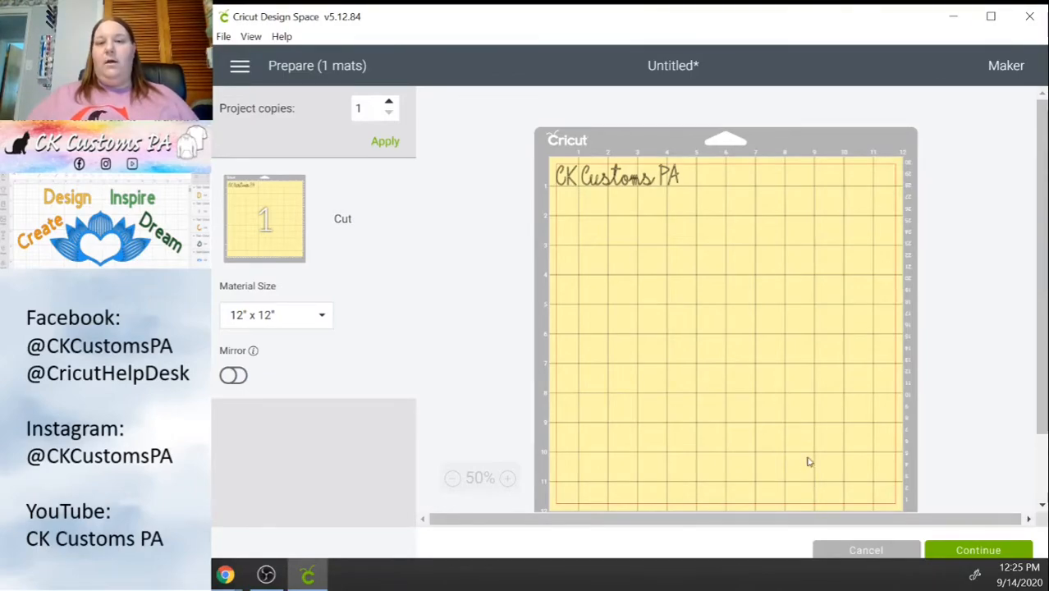
click(856, 551)
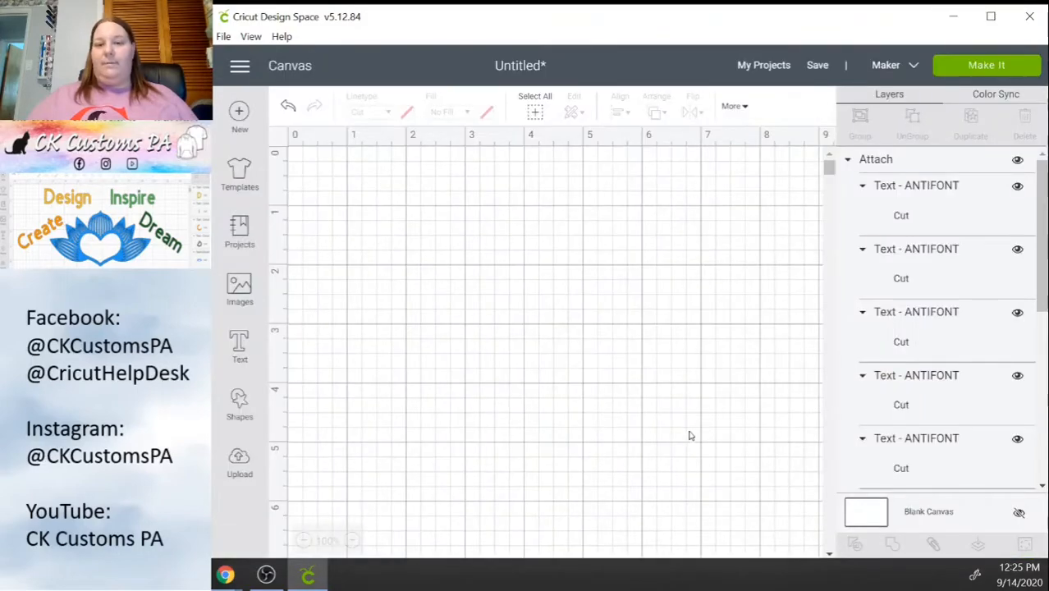
drag(666, 345, 632, 324)
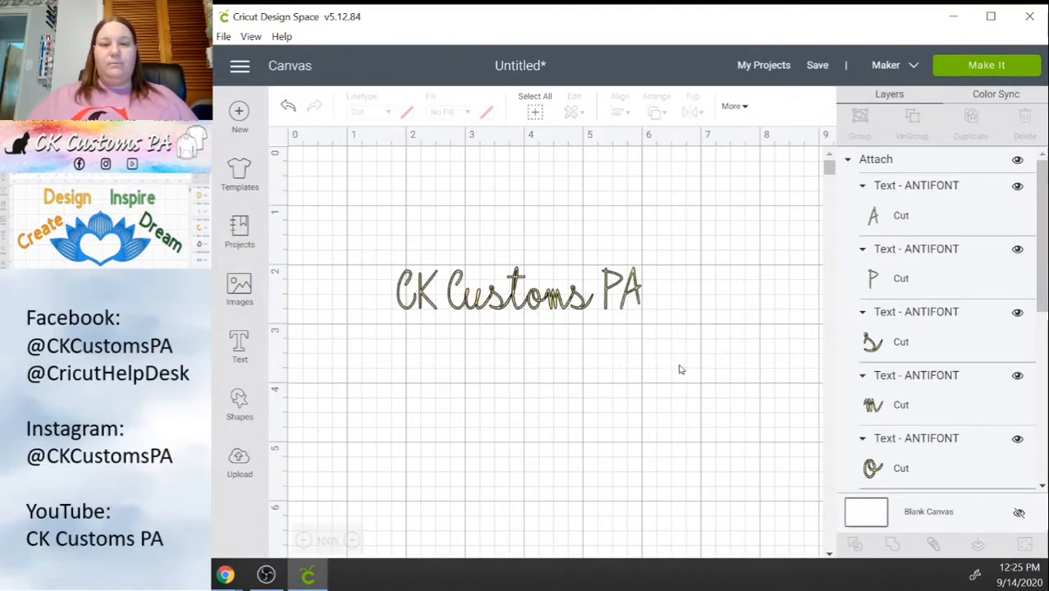
- Move the attached "CK Customs PA" text close to the canvas origin, about 0.2" across and 0.3" down, for a close-up of the overlapping letters
click(351, 541)
click(352, 541)
click(351, 541)
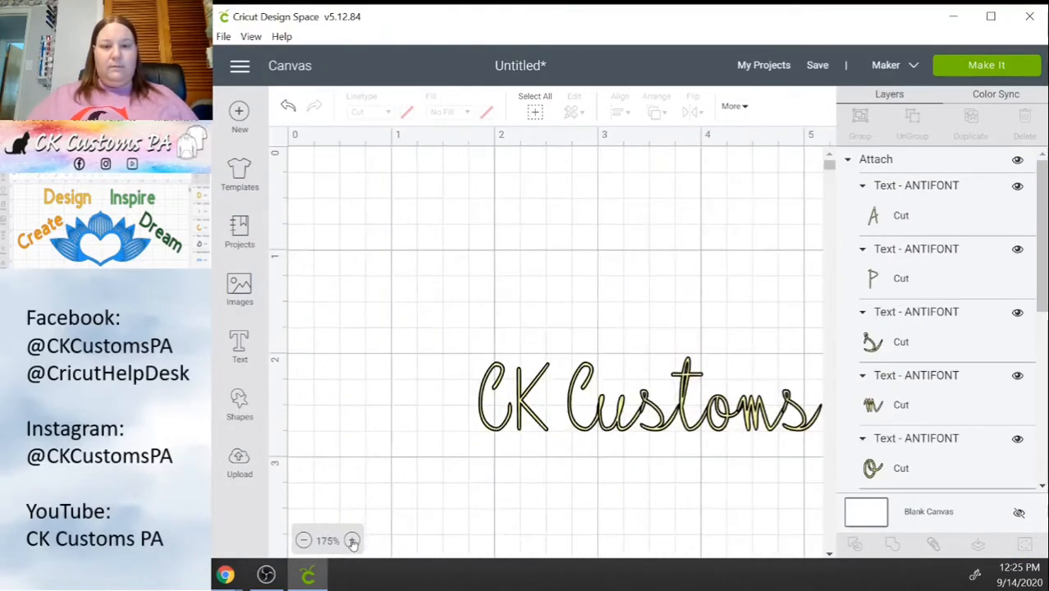
click(351, 541)
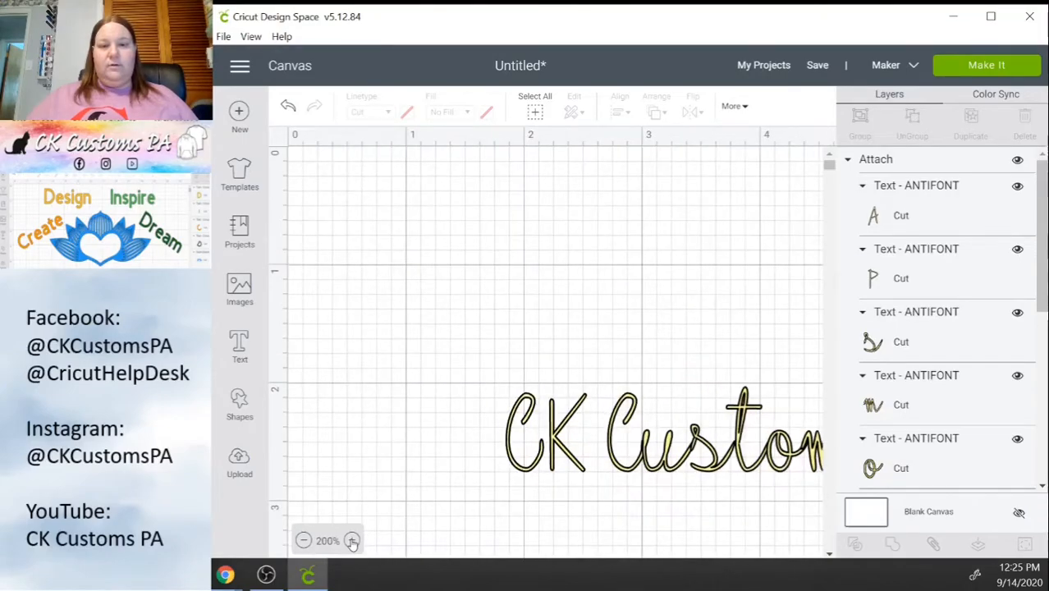
click(352, 541)
click(351, 540)
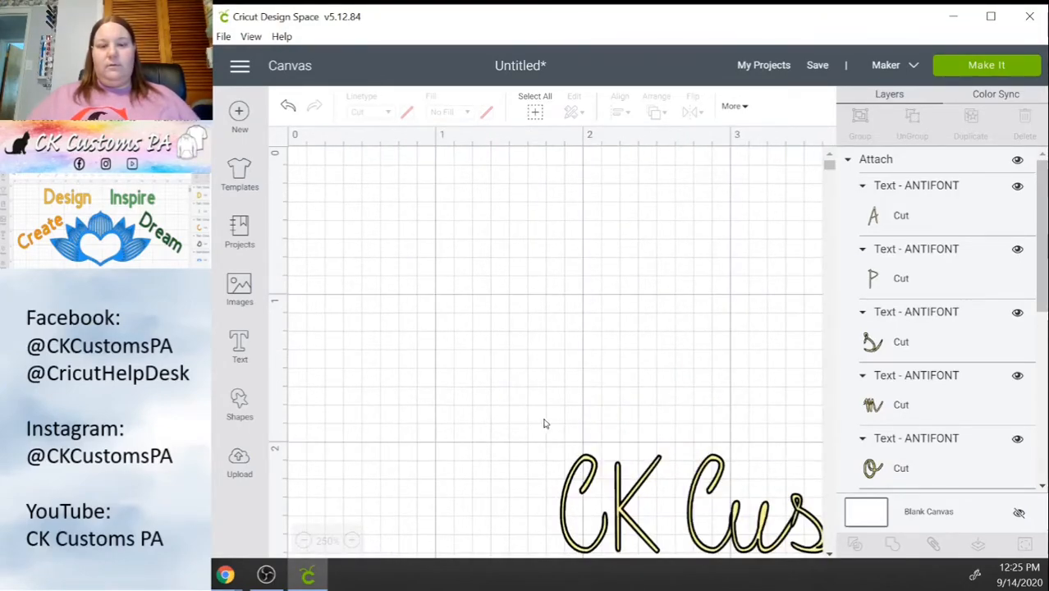
click(701, 495)
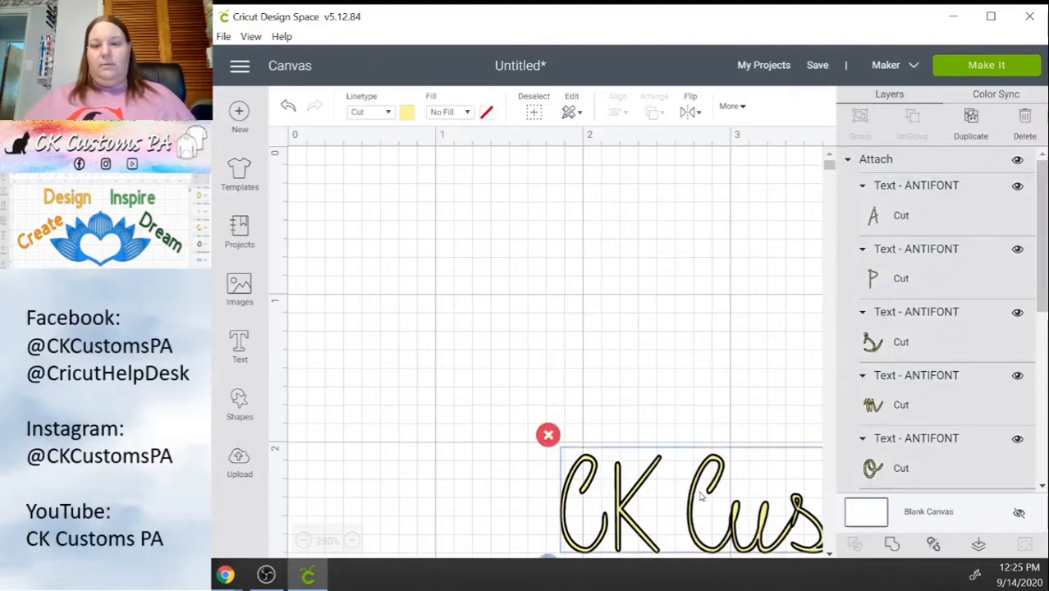
drag(694, 497, 493, 281)
click(585, 425)
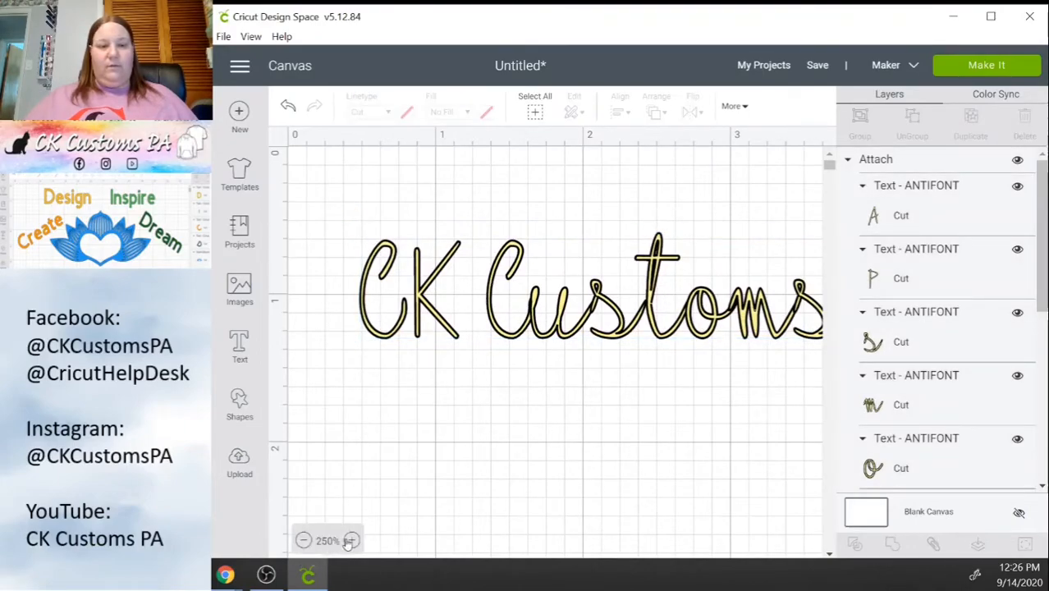
click(351, 540)
click(352, 540)
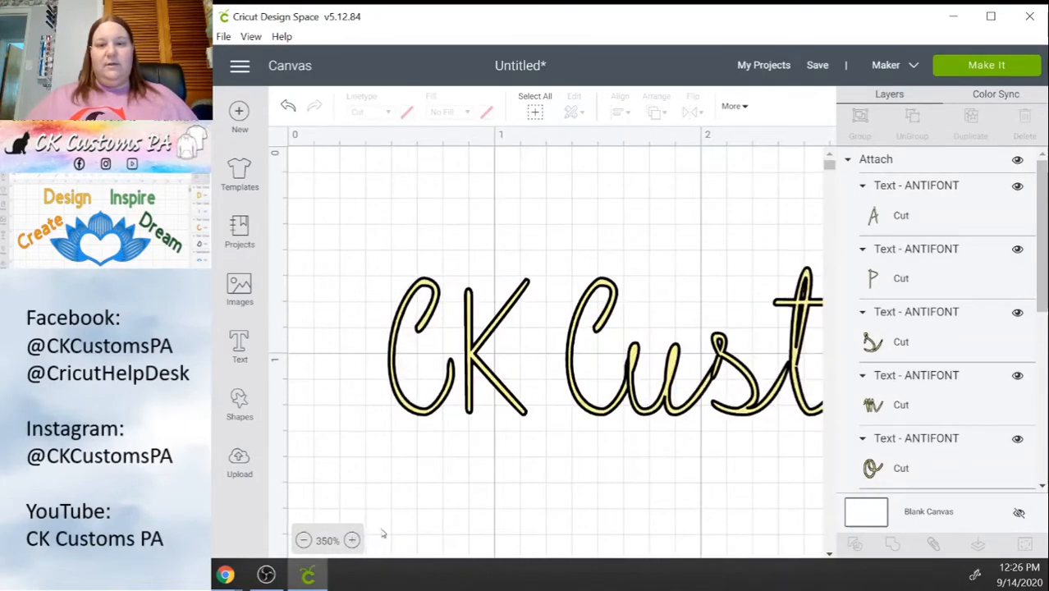
drag(699, 400, 649, 348)
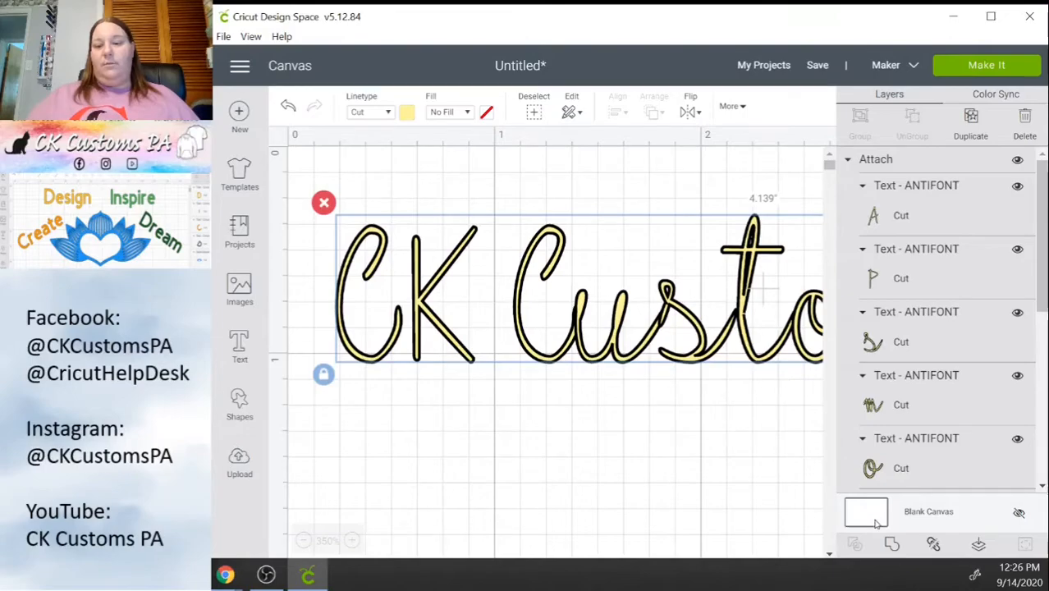
- Weld the attached "CK Customs PA" letters into one shape, and undo the weld
drag(840, 9, 840, 22)
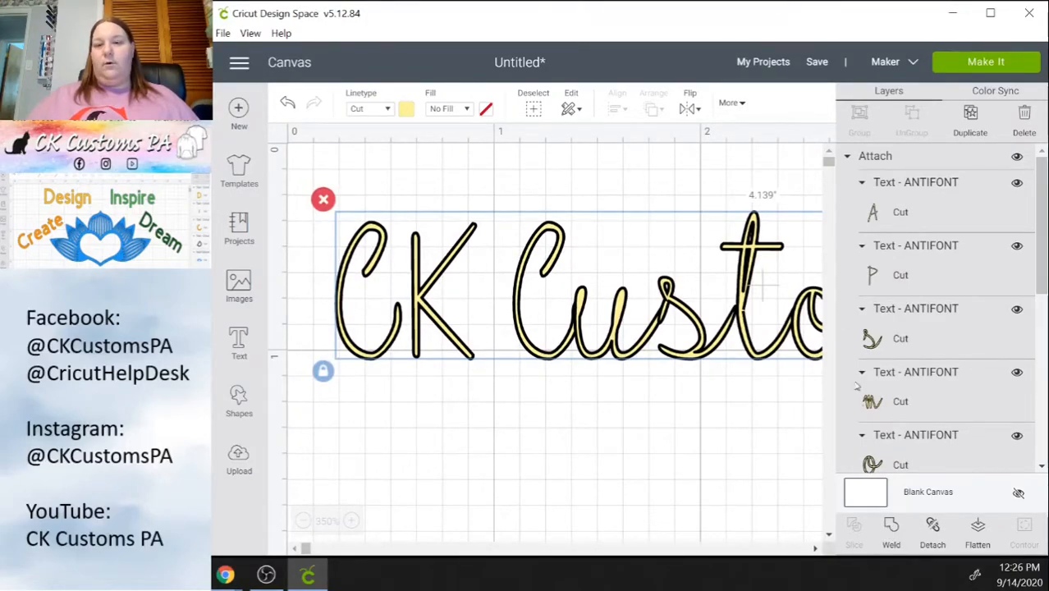
click(892, 530)
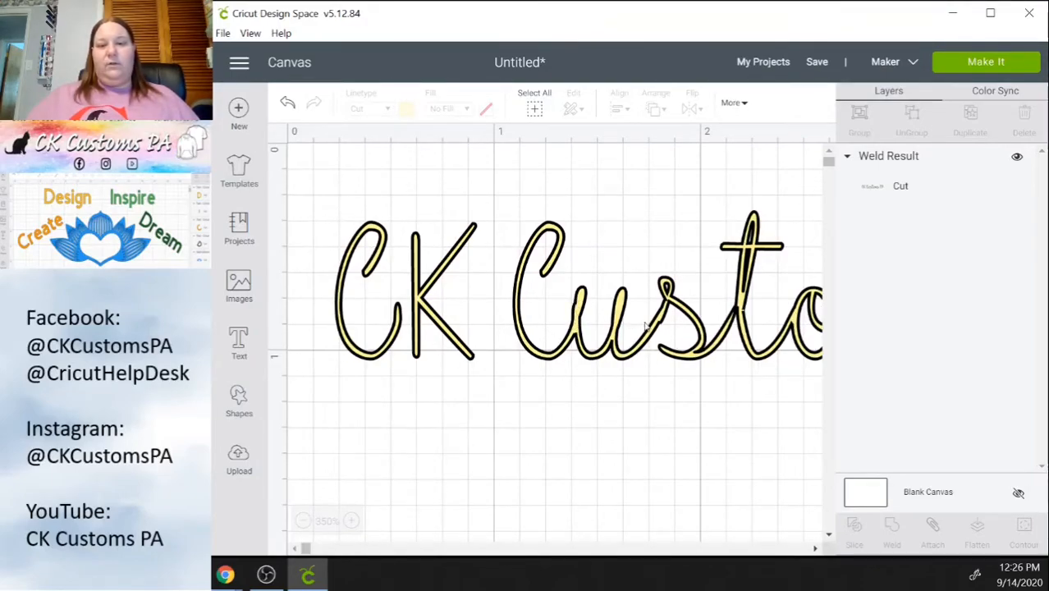
click(288, 108)
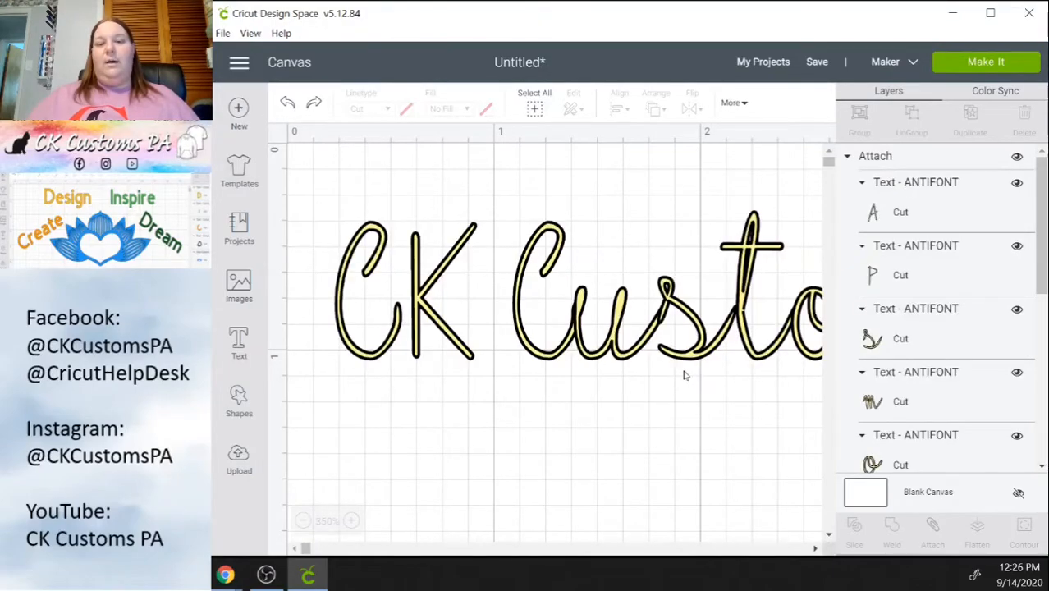
- Weld the attached "CK Customs PA" text into a single cut shape and preview it on the cutting mat
click(566, 345)
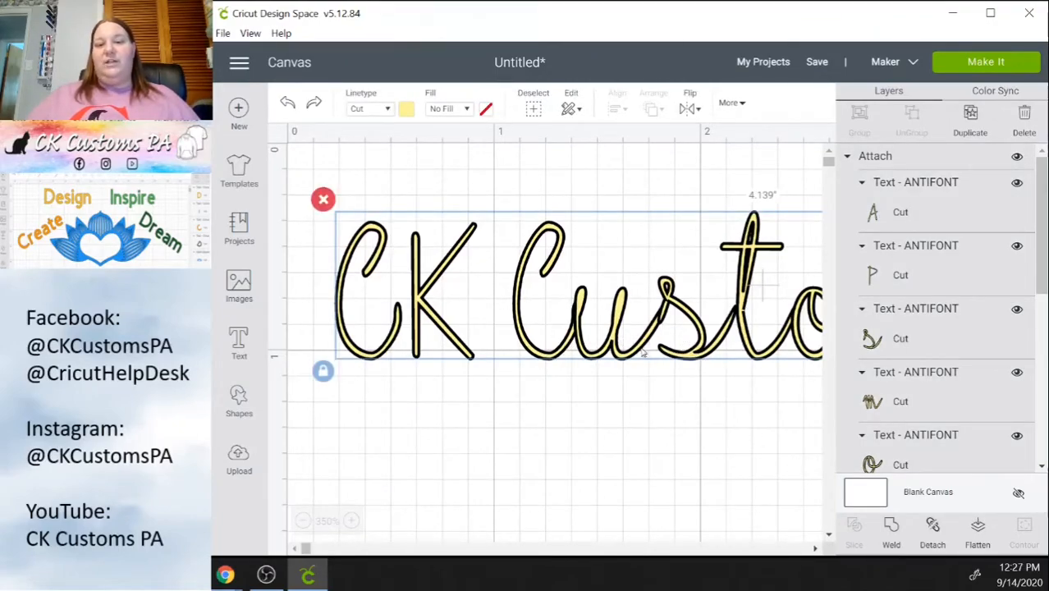
click(892, 530)
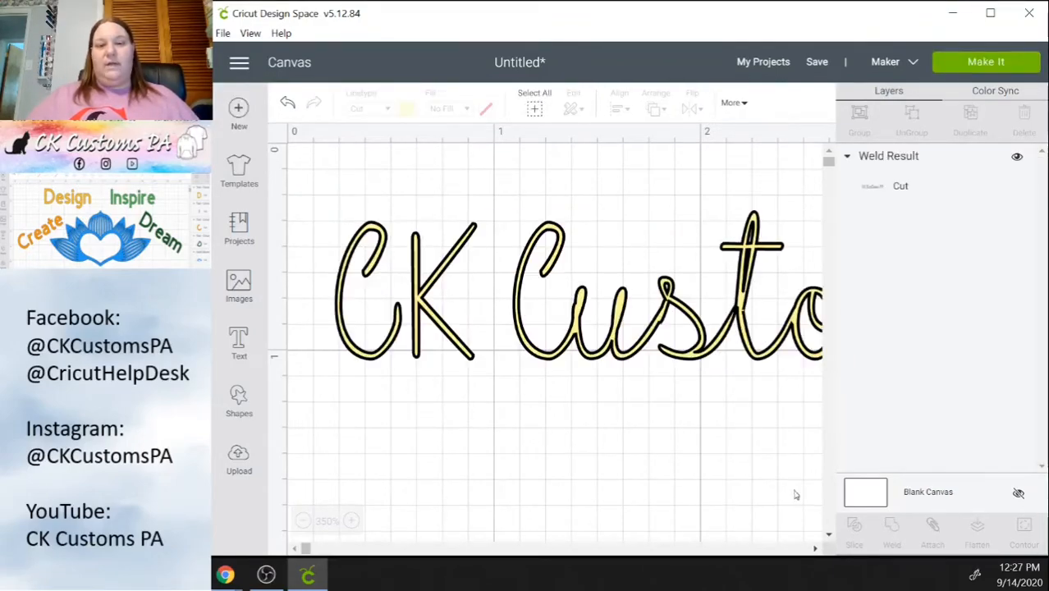
click(976, 66)
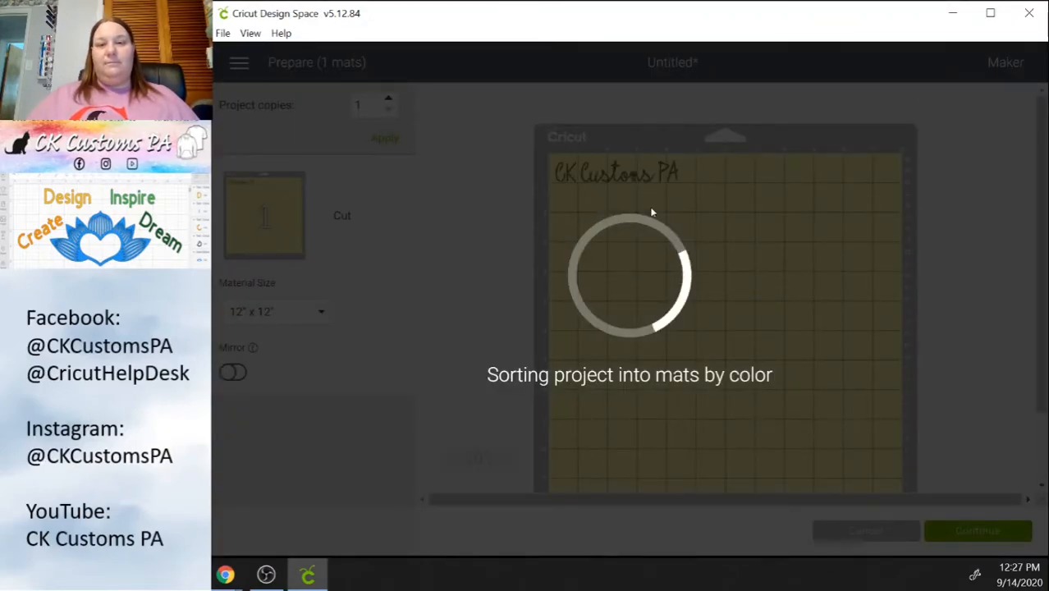